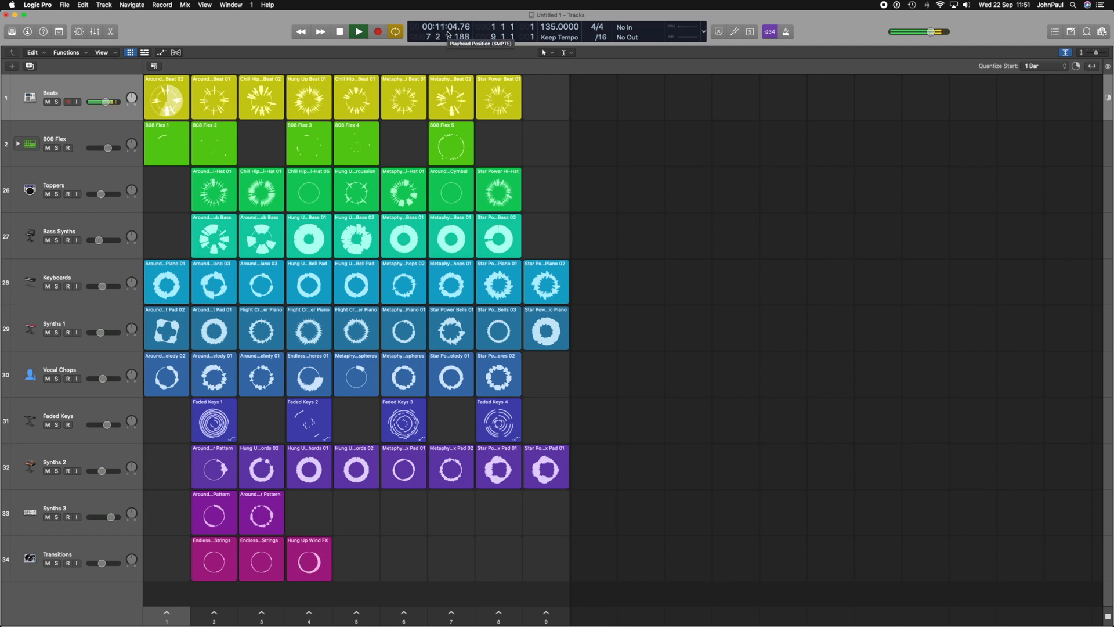
Stop the first Beats loop cell, stop the transport and return the playhead to the start
left_click(167, 102)
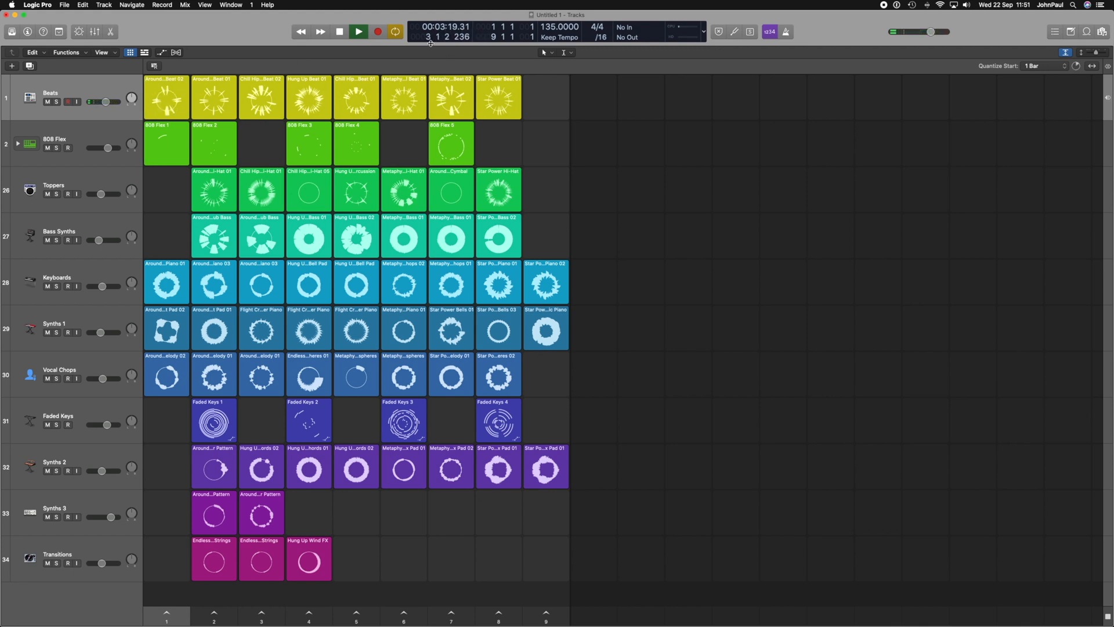
left_click(340, 32)
left_click(341, 33)
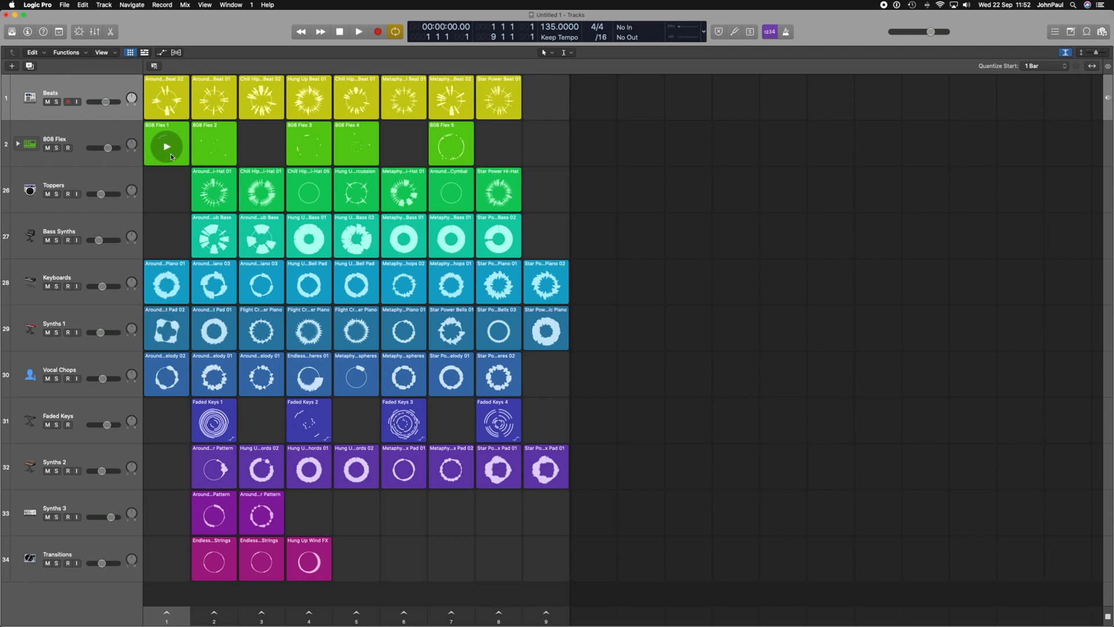
Play the first Beats and Keyboards cells together in the Live Loops grid and stop them individually
left_click(166, 102)
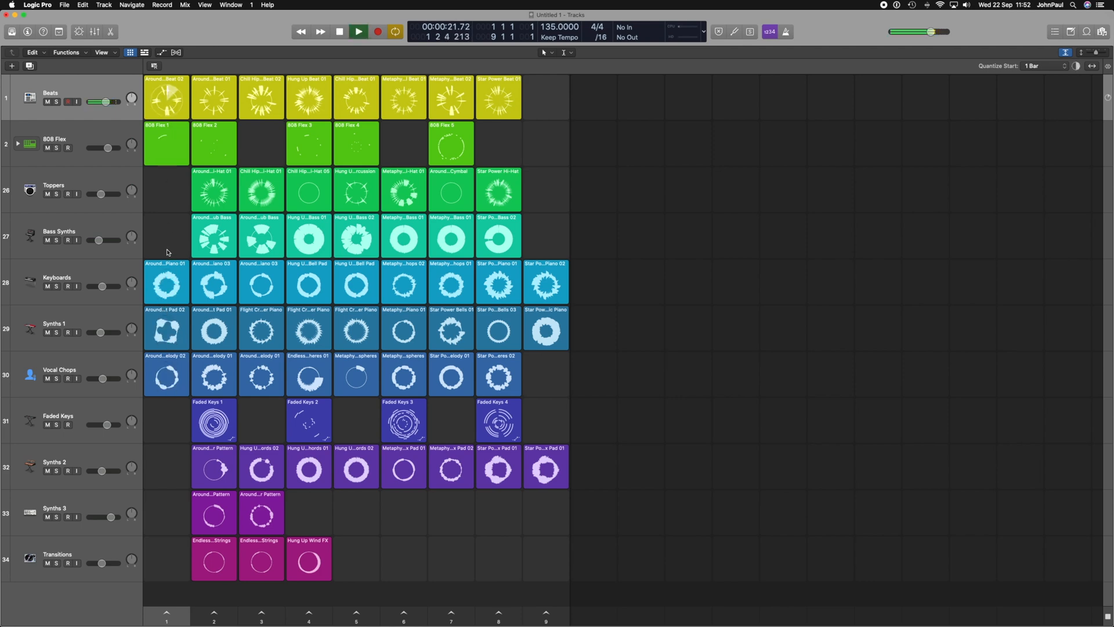
left_click(167, 285)
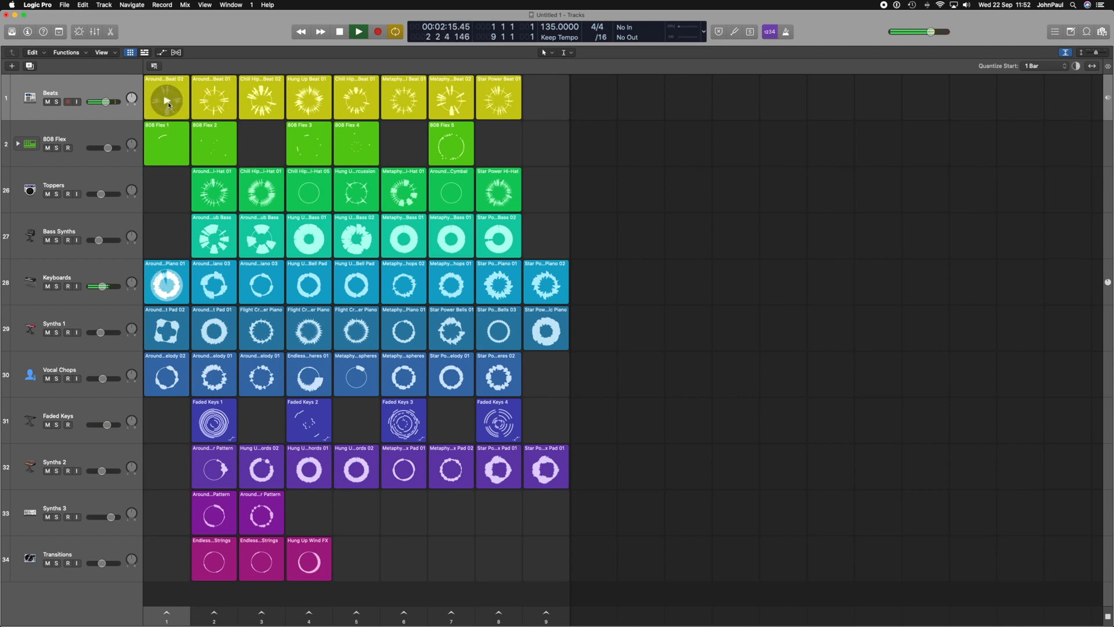
left_click(167, 286)
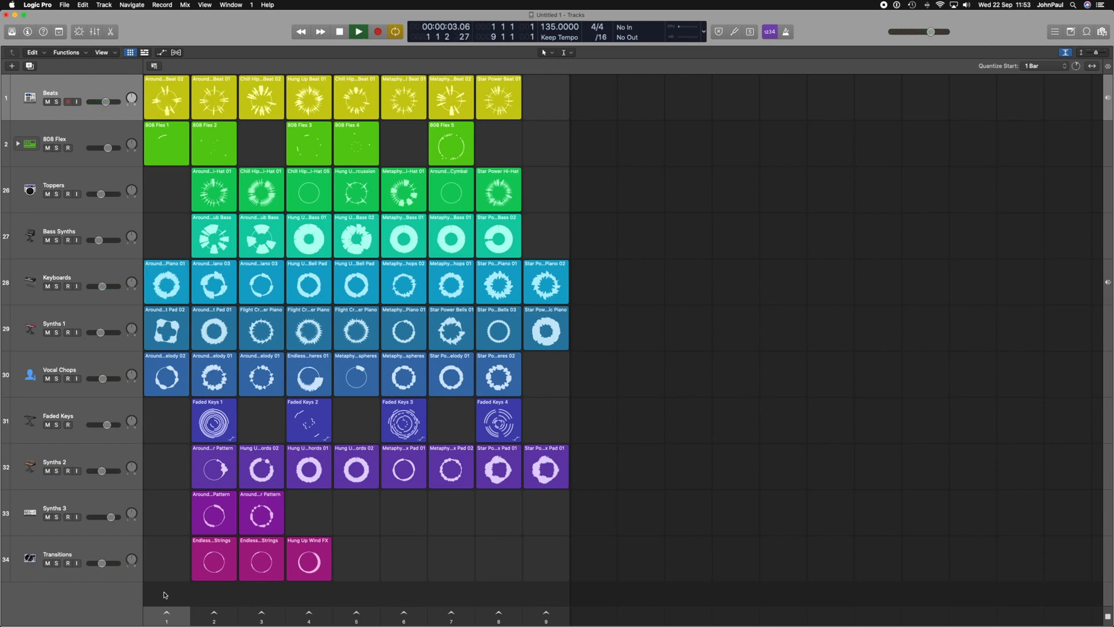
Trigger scene 1 to play all of its cells at once and stop the transport
left_click(164, 613)
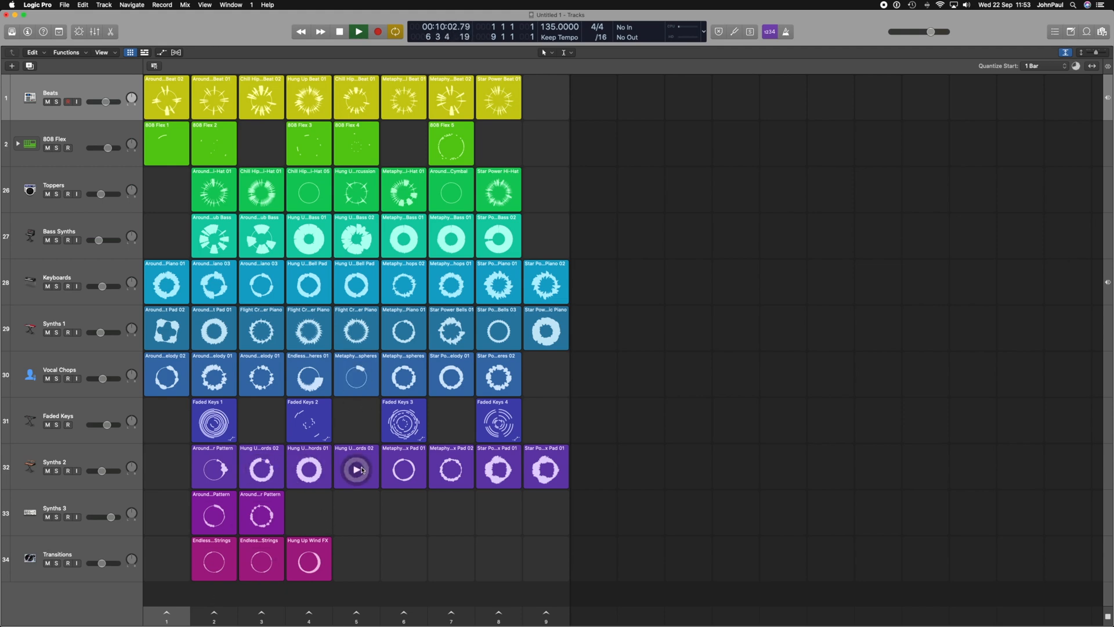
left_click(167, 615)
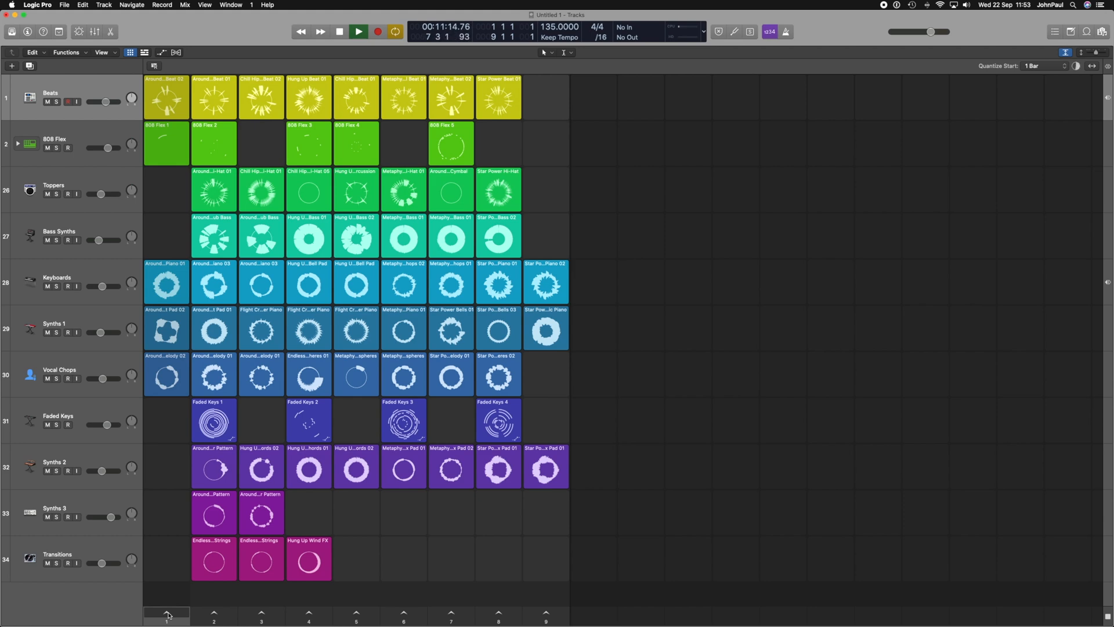
left_click(340, 32)
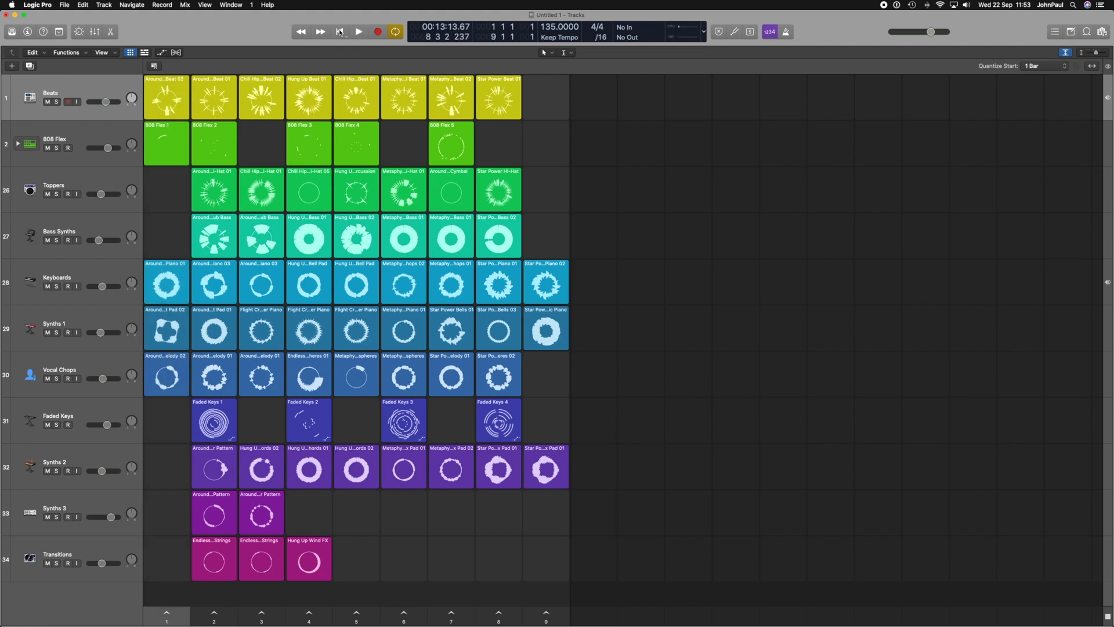
Launch every cell in scene 1 again, stop playback and return the playhead to the start
left_click(167, 614)
left_click(167, 614)
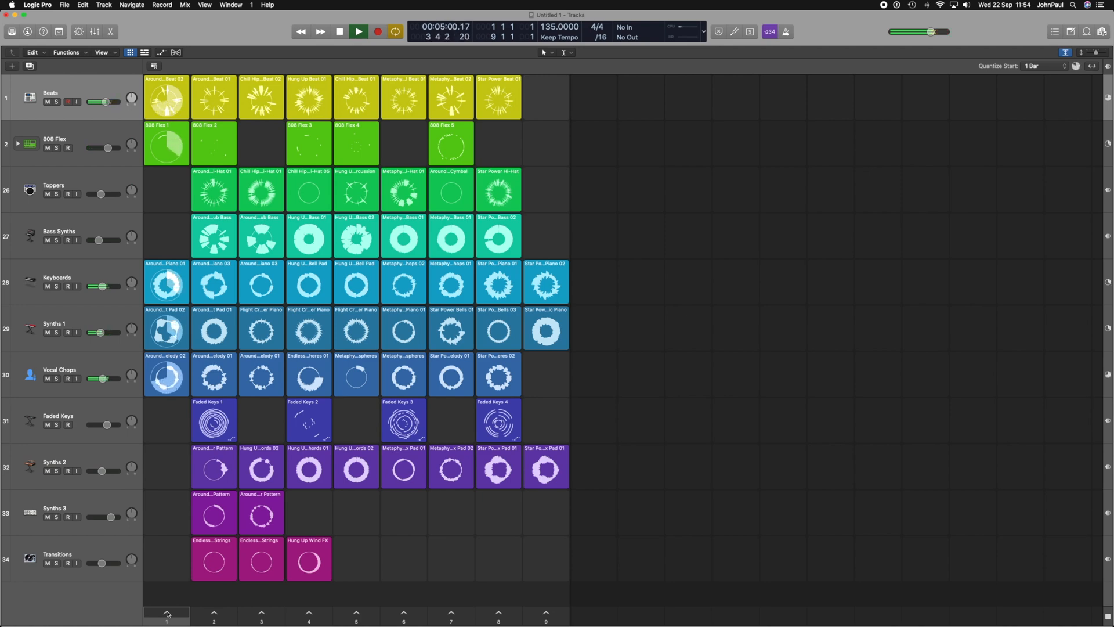
left_click(341, 33)
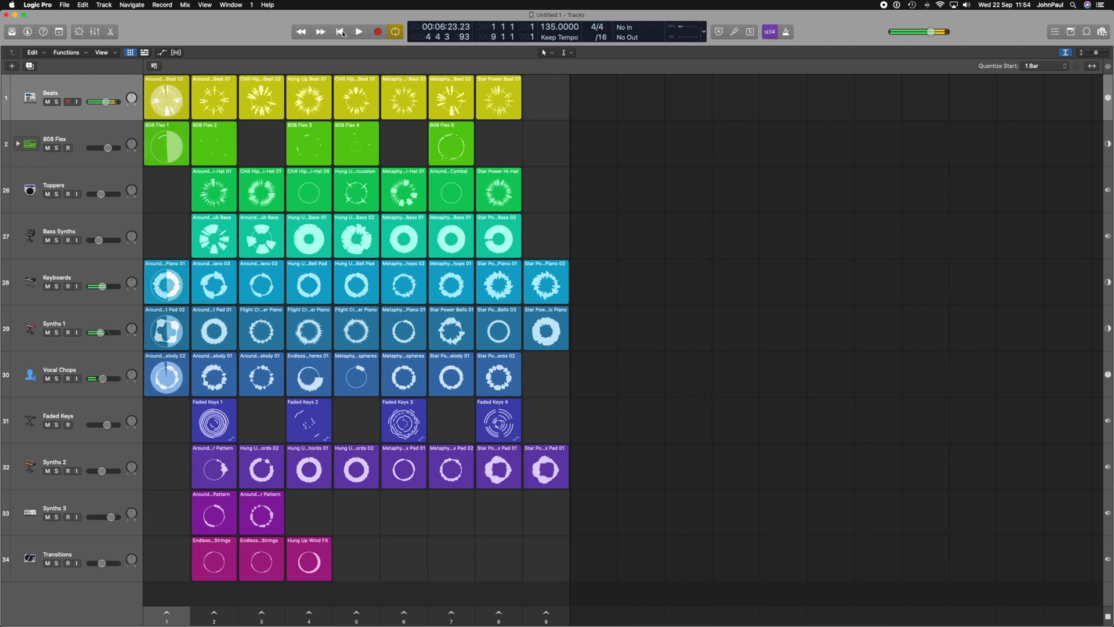
left_click(341, 32)
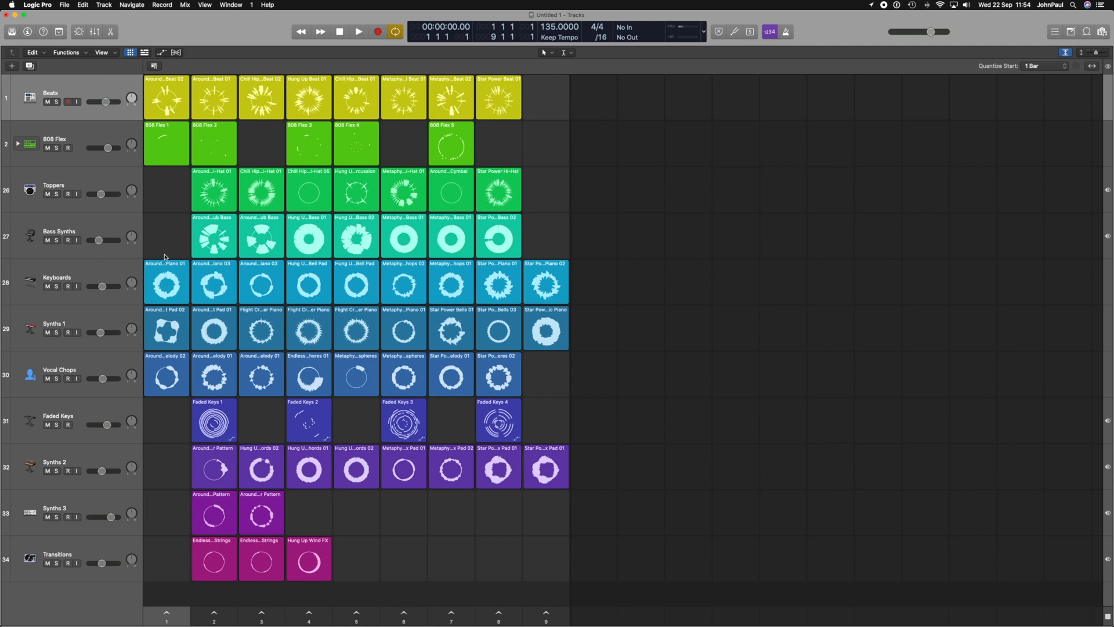
Play scene 1, stop and restart it with the transport, and stop playback again
left_click(168, 614)
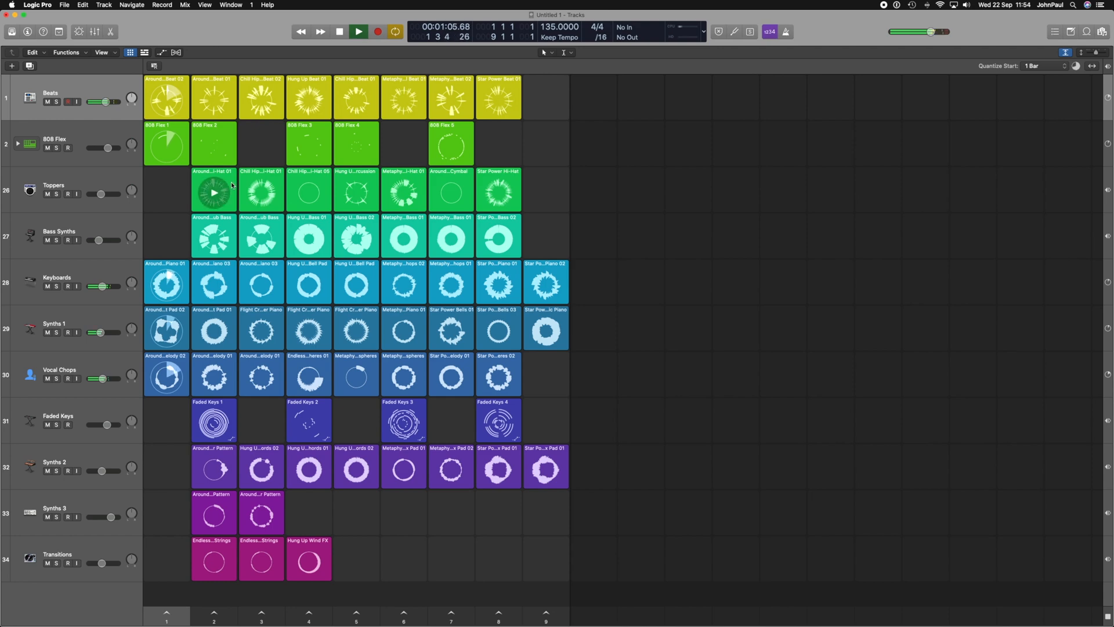
left_click(336, 32)
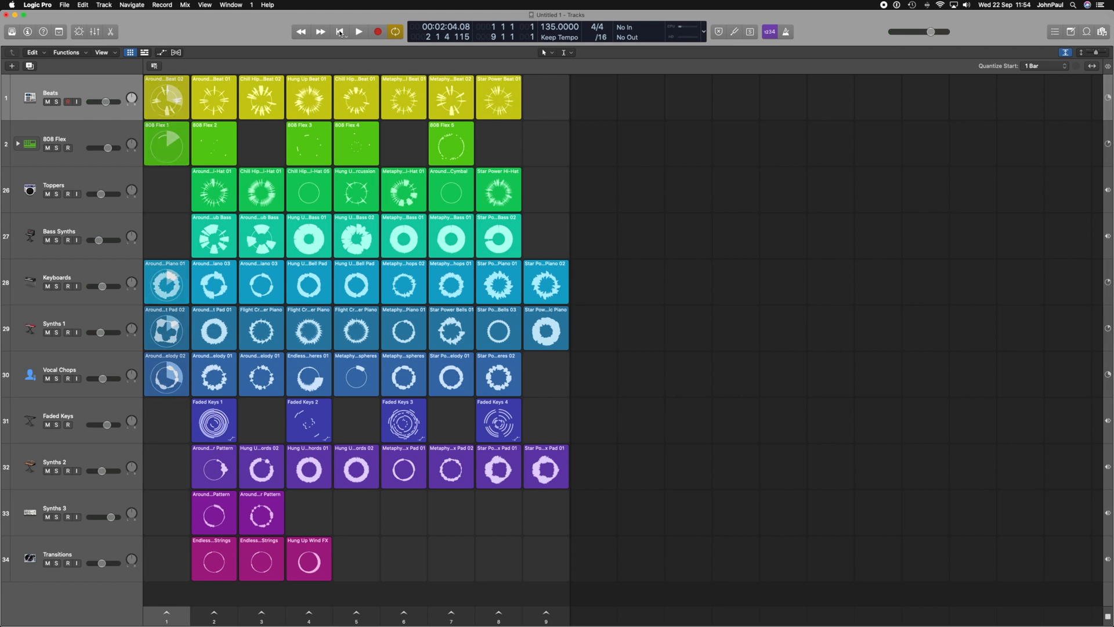
left_click(359, 33)
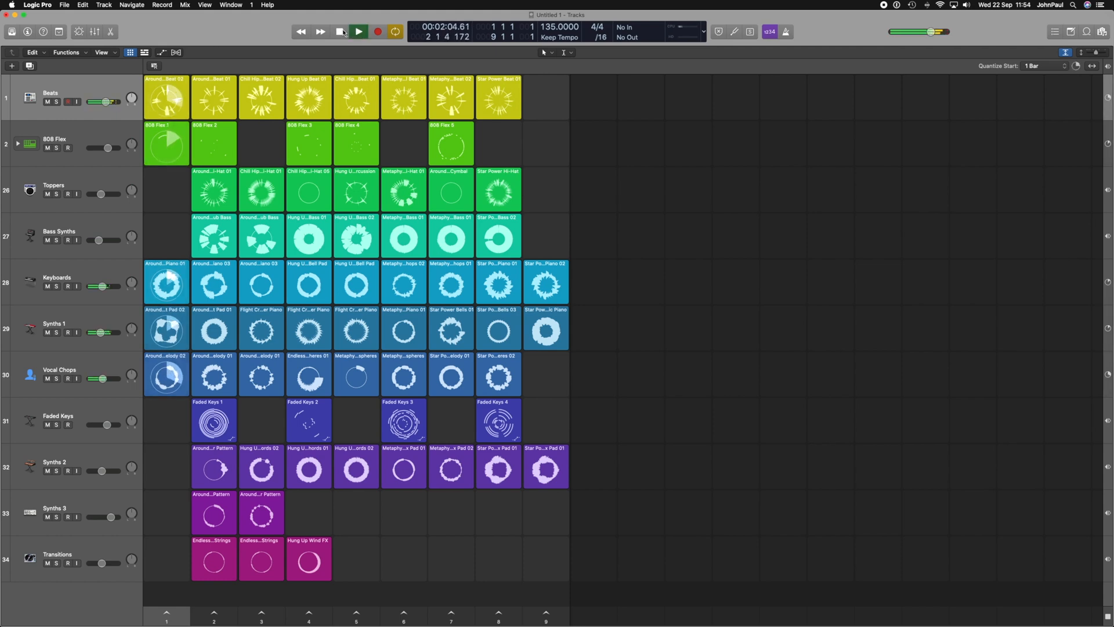
left_click(344, 32)
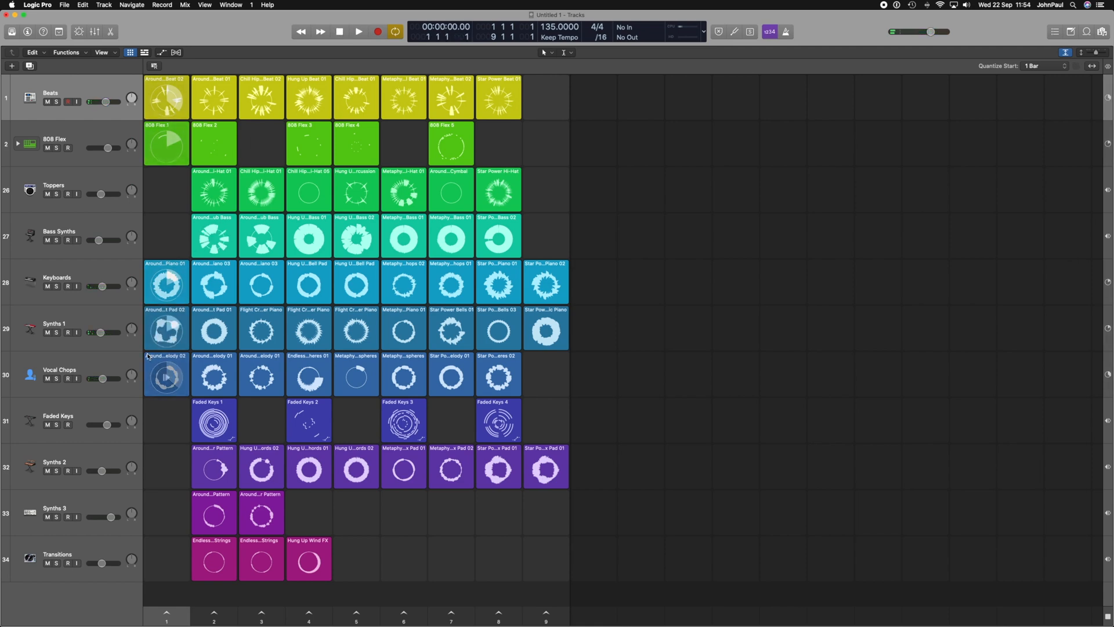
Queue the first Keyboards and first Beats cells for playback, play them together from the start and stop
left_click(167, 288)
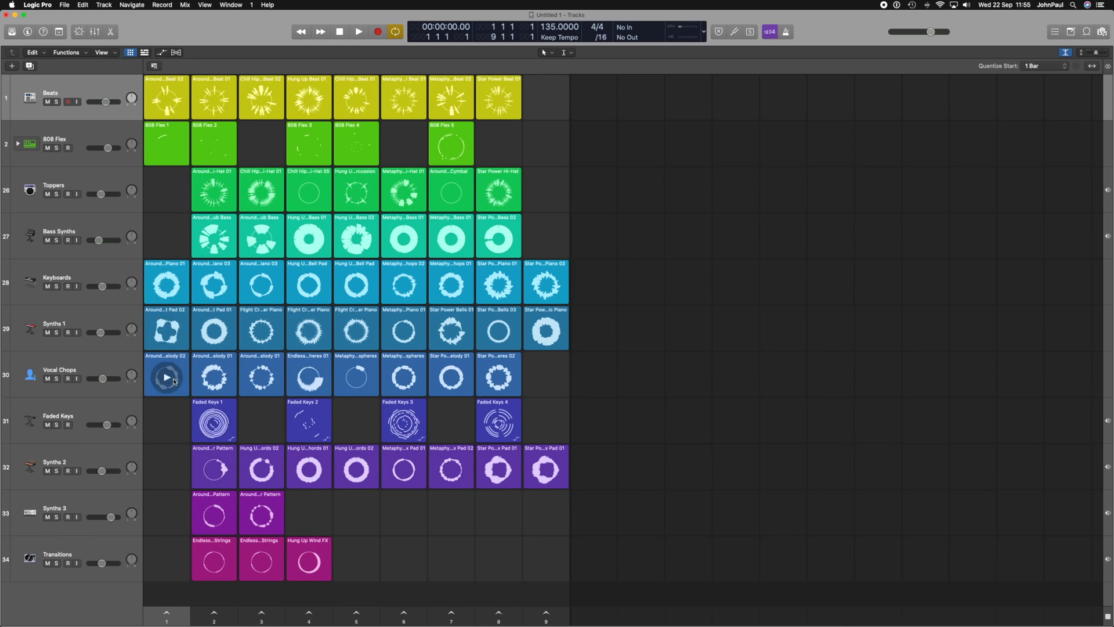
right_click(176, 274)
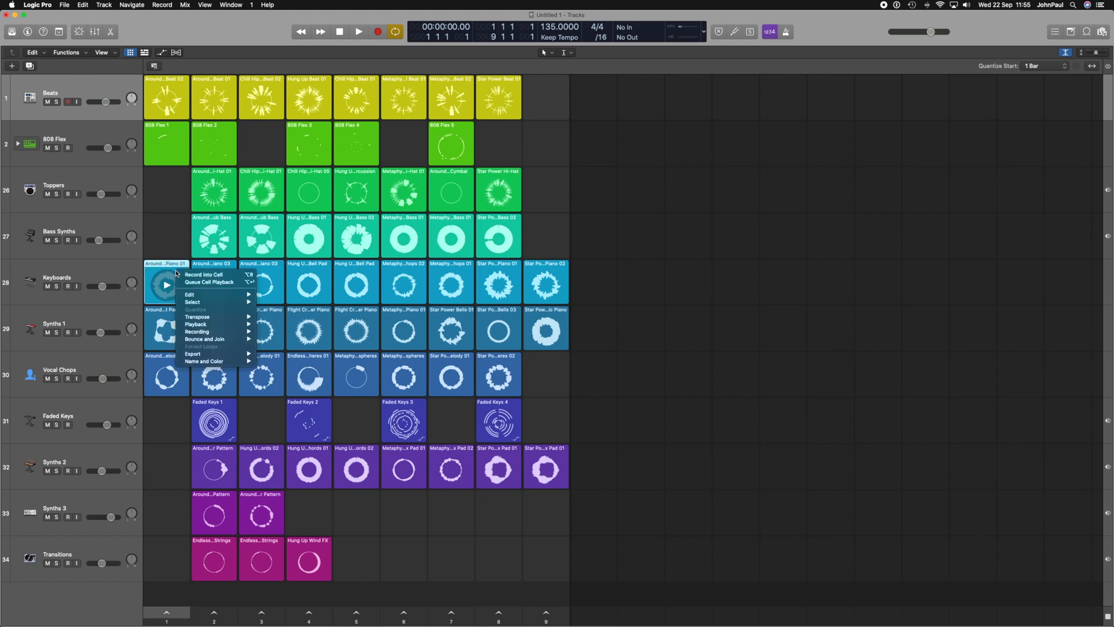
left_click(209, 282)
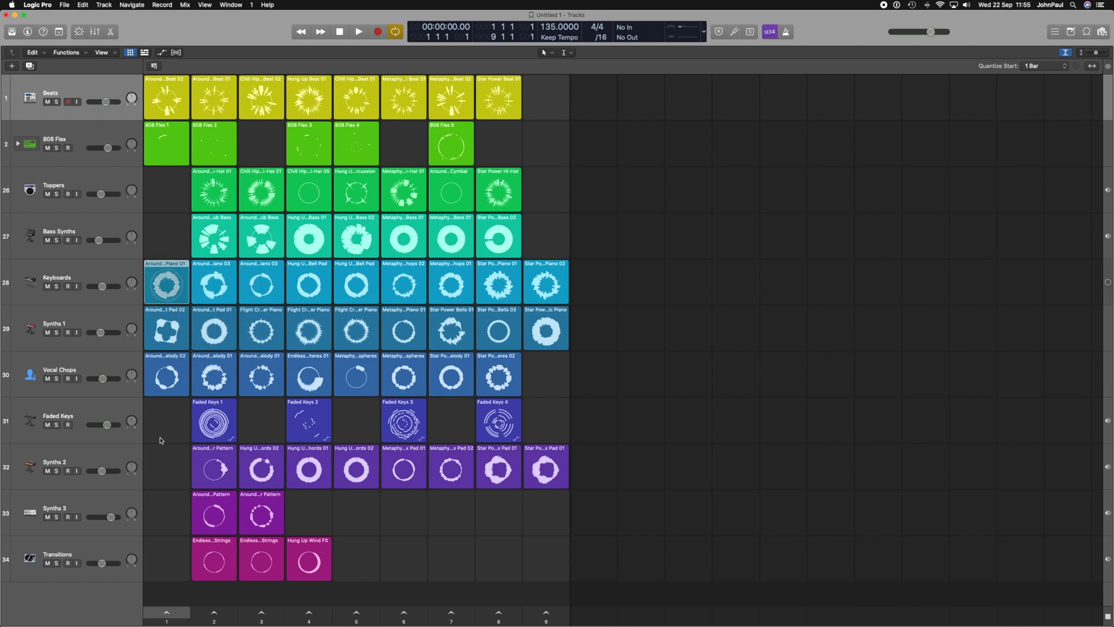
right_click(169, 91)
left_click(197, 106)
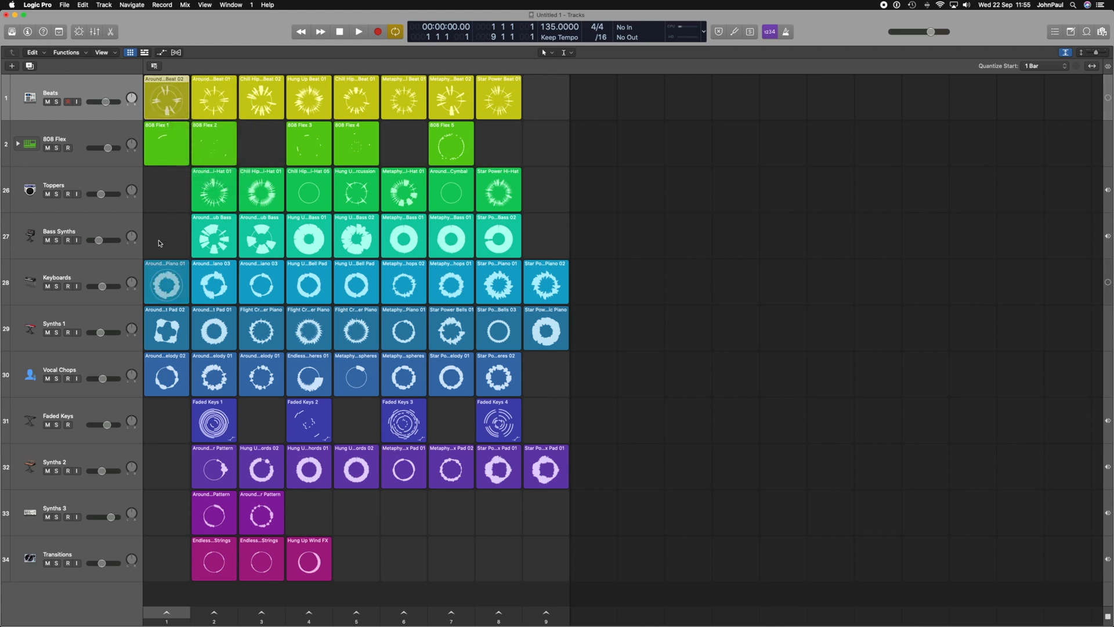
left_click(360, 33)
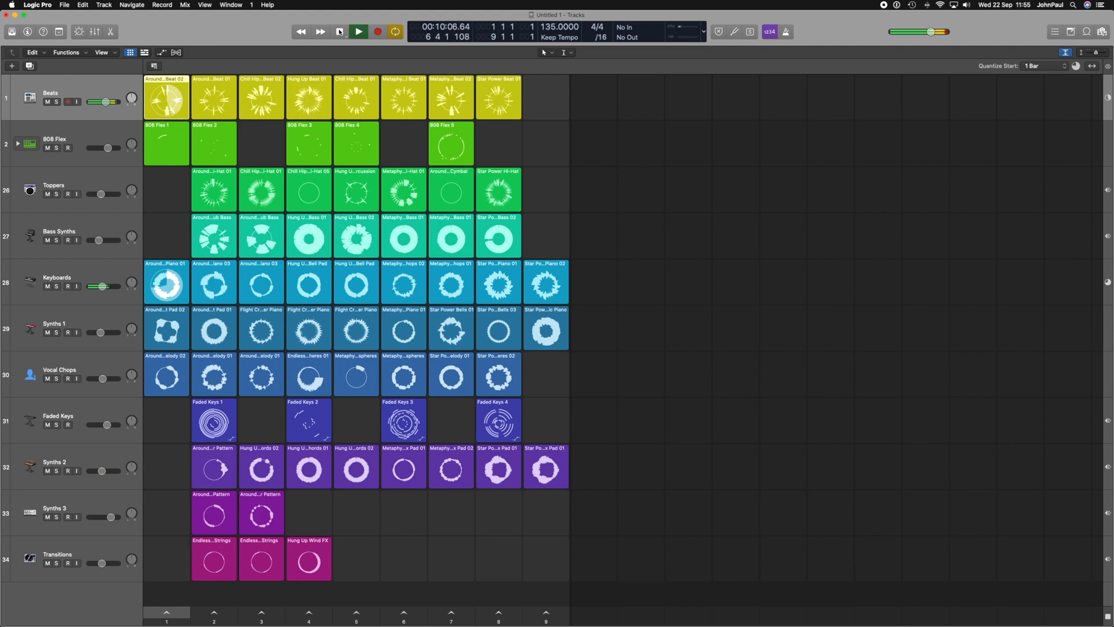
key("space")
Queue Keyboards cell 1, Synths 1 cell 5, Vocal Chops cell 8 and Beats cell 5, and play them together
right_click(170, 268)
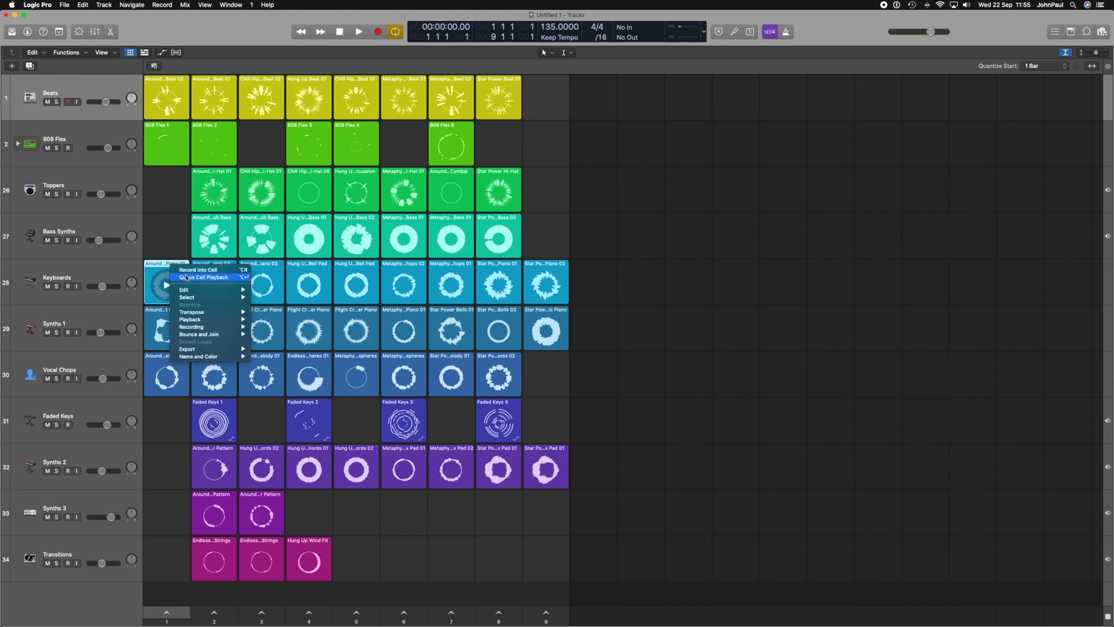
left_click(187, 278)
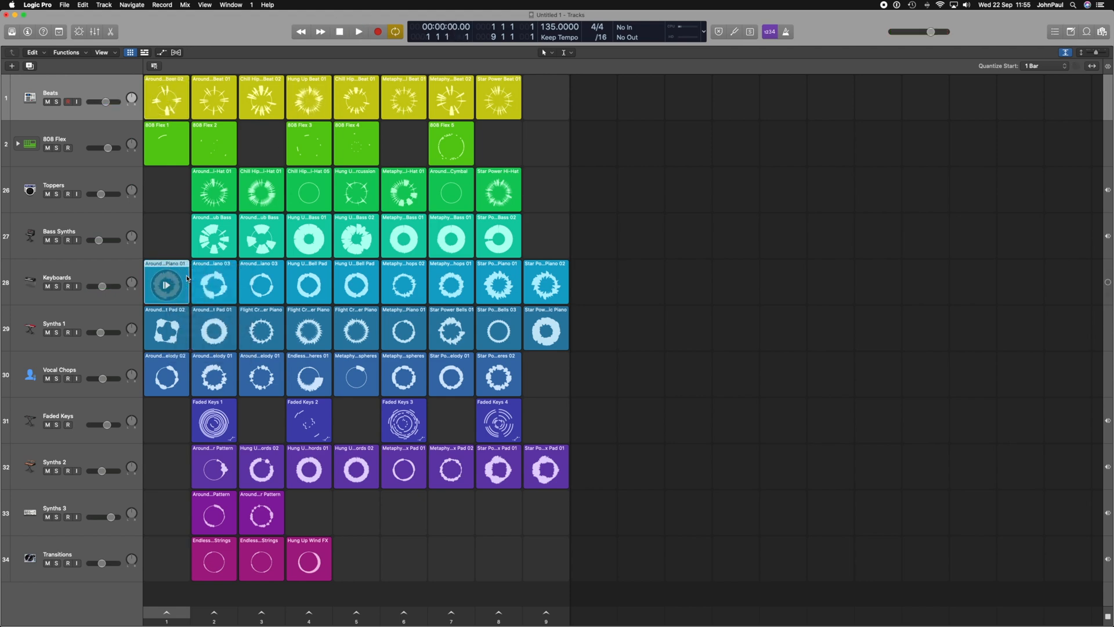
right_click(358, 321)
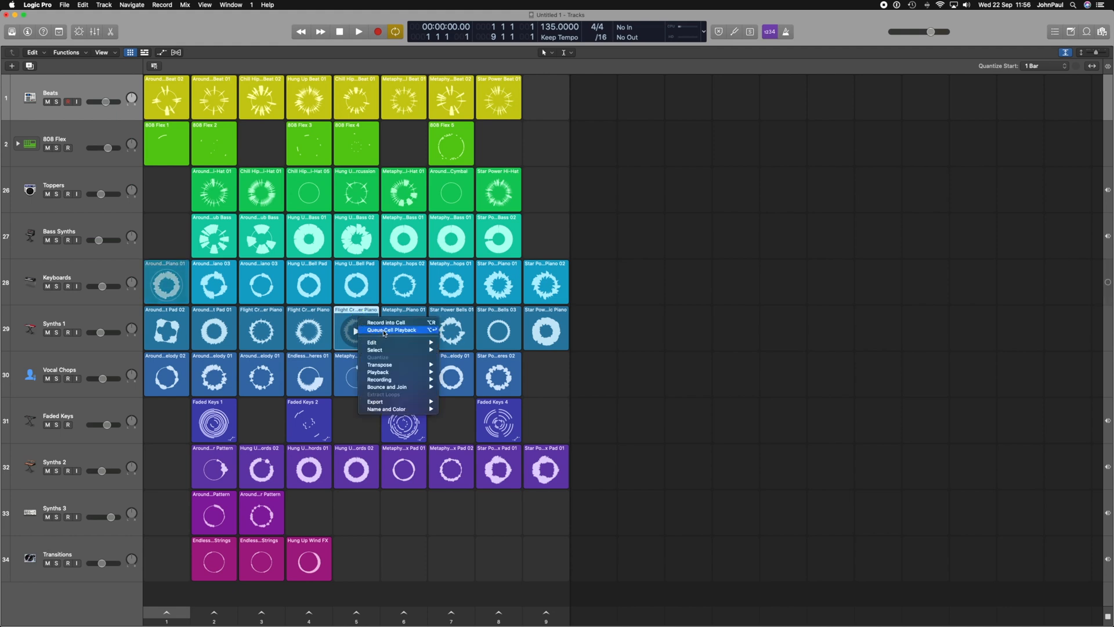
left_click(385, 330)
right_click(490, 376)
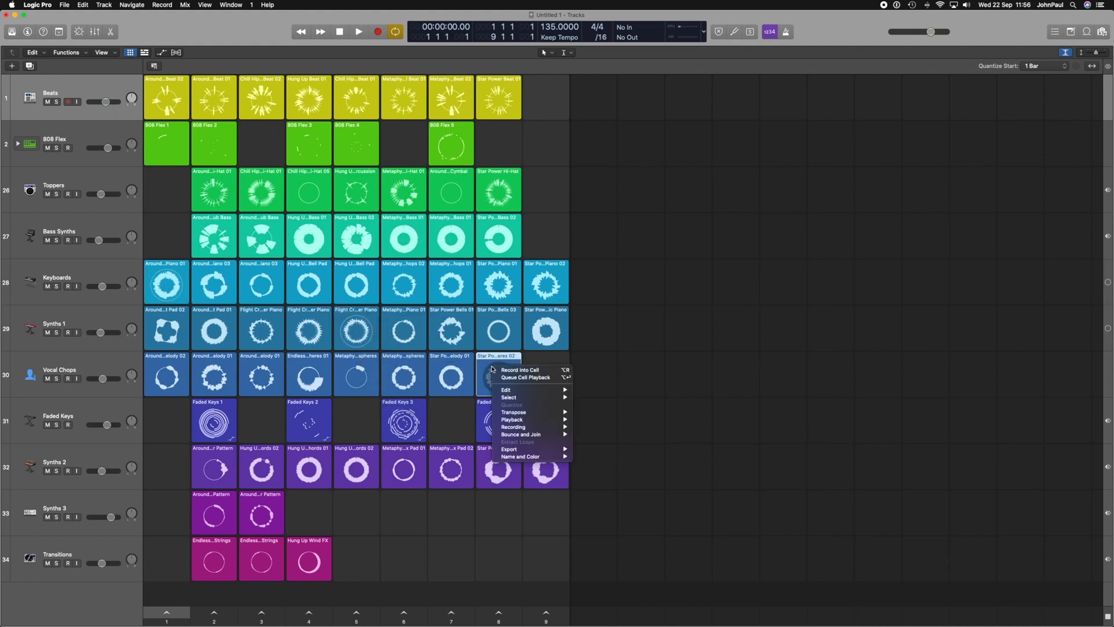
left_click(511, 384)
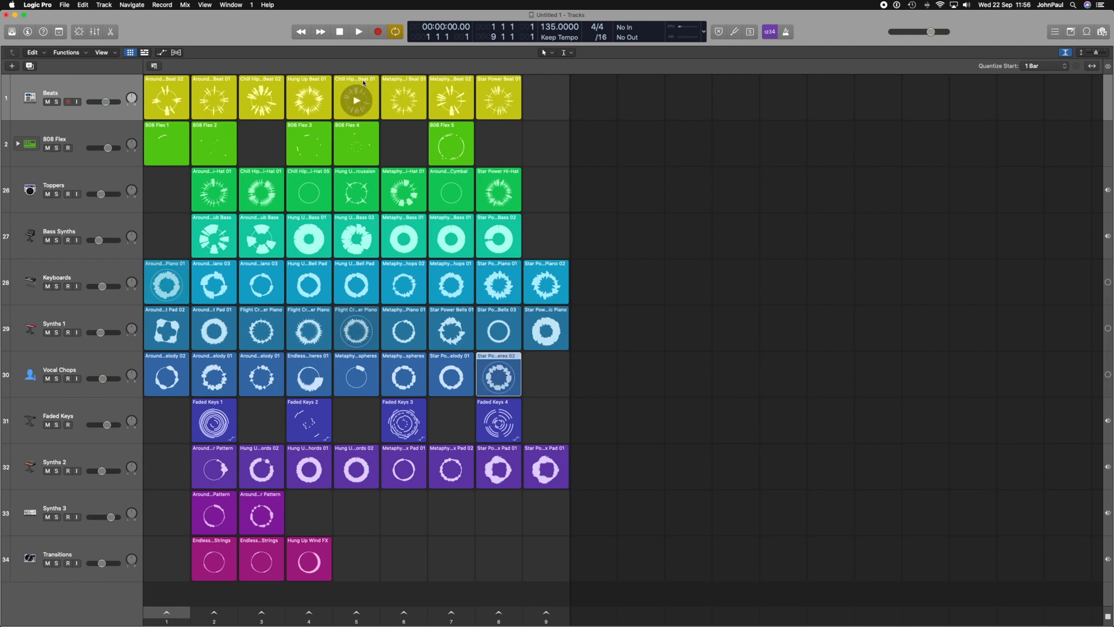
right_click(356, 87)
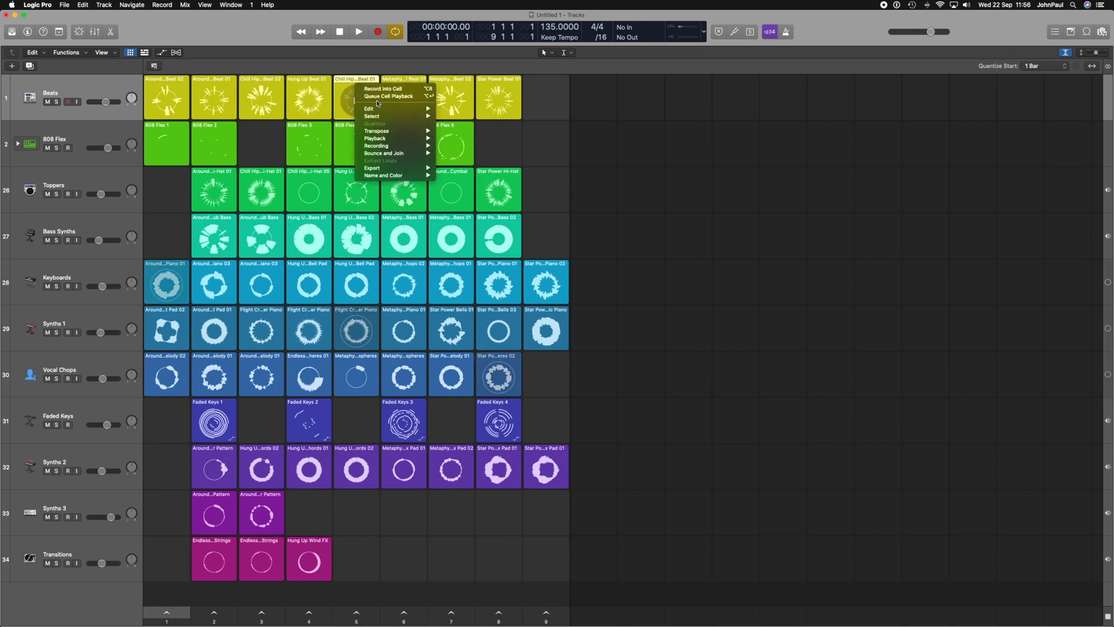
left_click(378, 100)
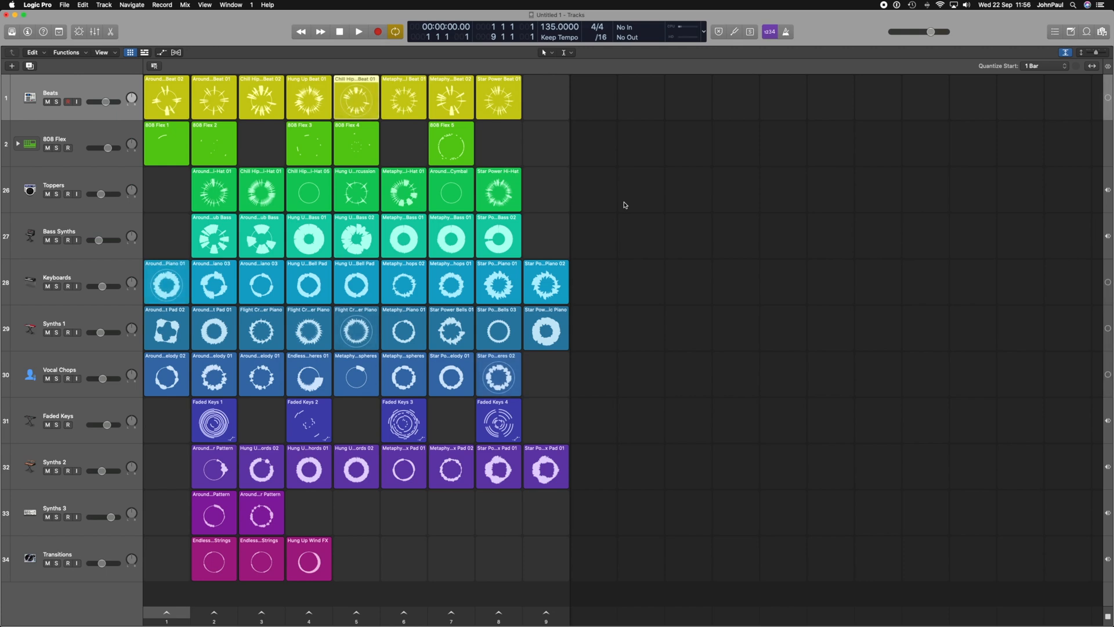
left_click(358, 32)
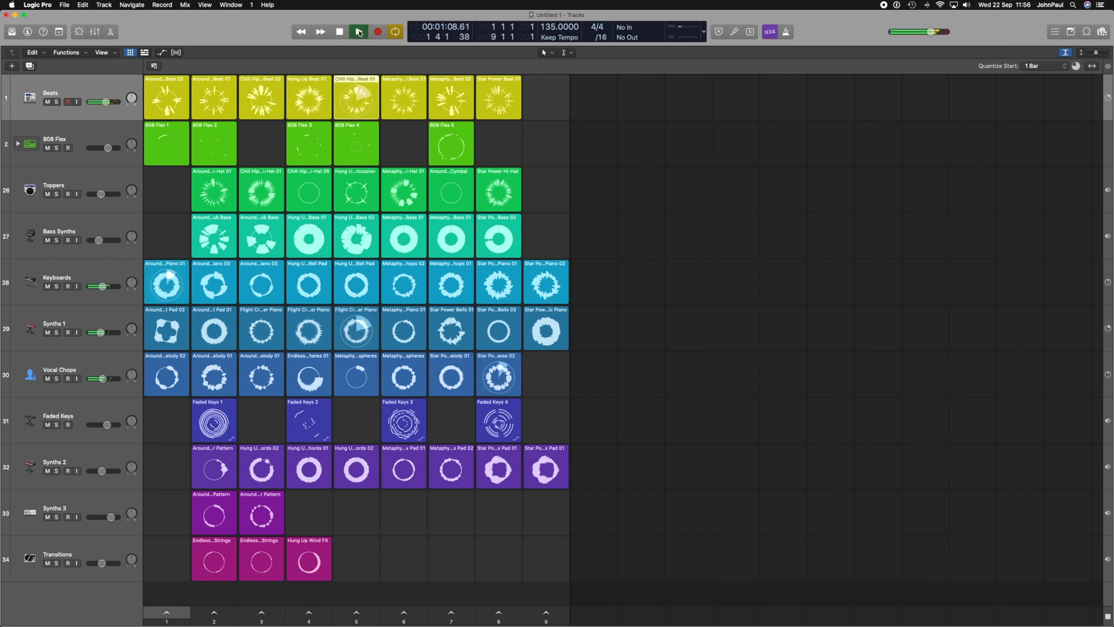
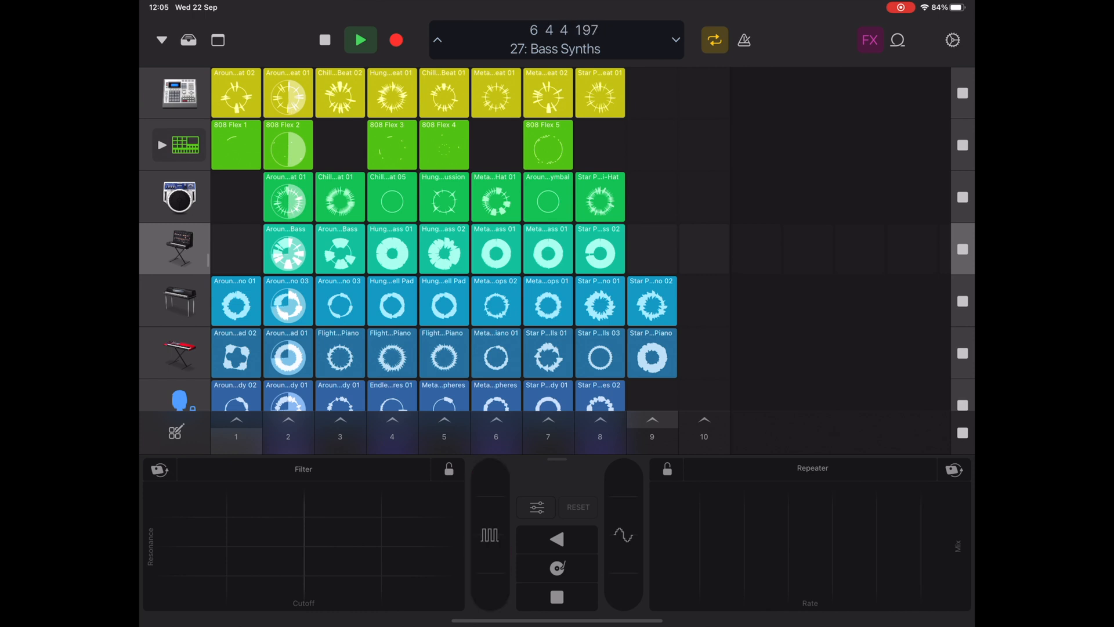
In the iPad remote app, launch scene 5 and apply the Gater and Repeater effects during playback
left_click_drag(490, 498, 490, 497)
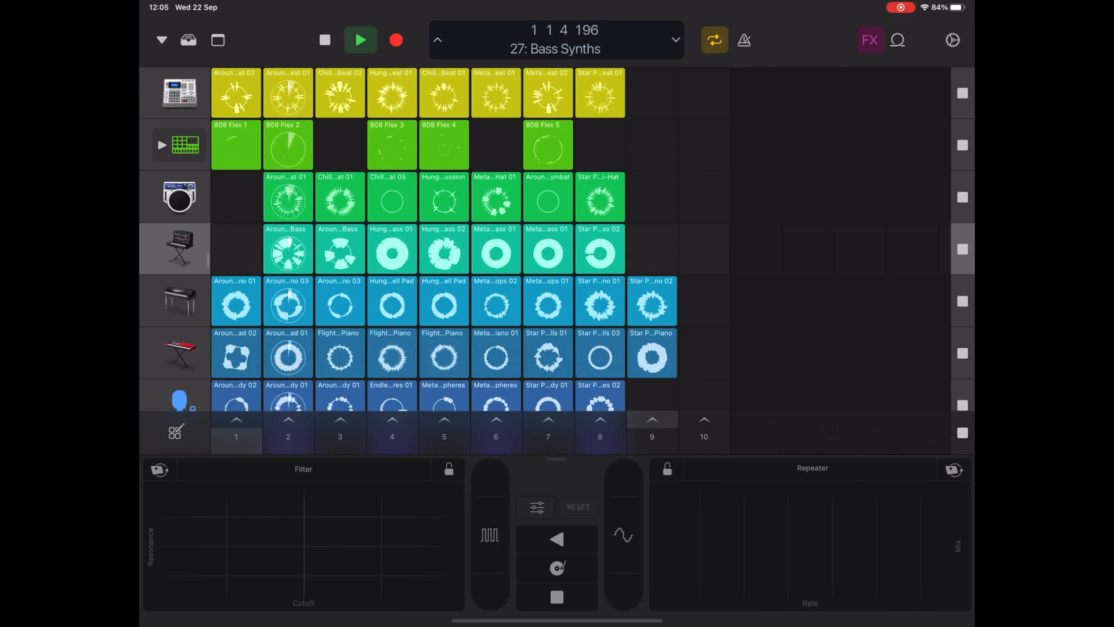
left_click(444, 426)
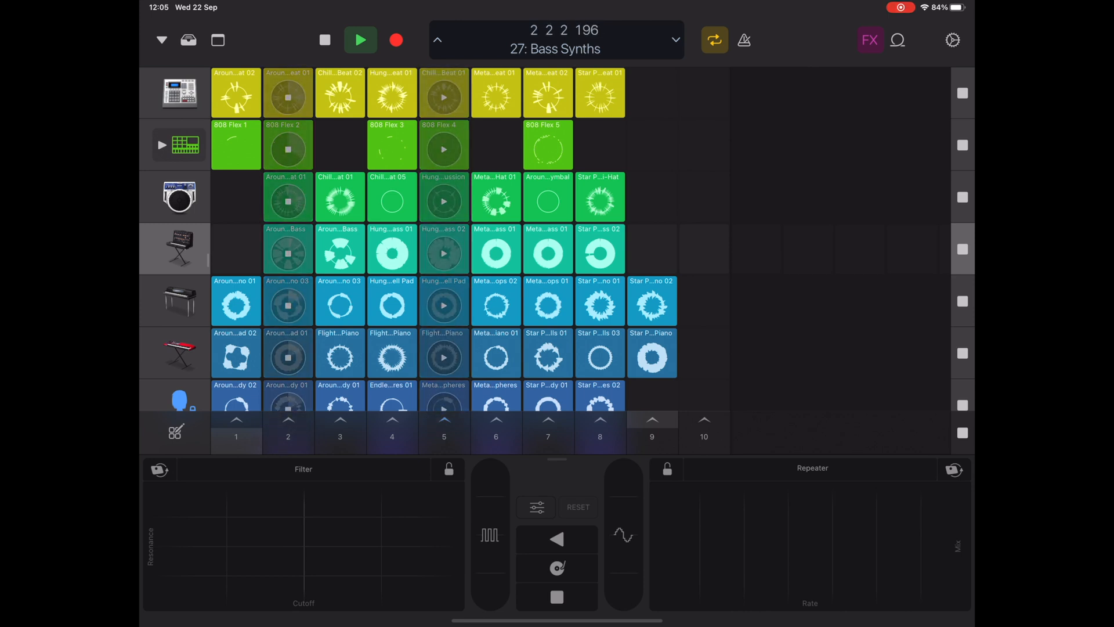
left_click_drag(764, 497, 858, 496)
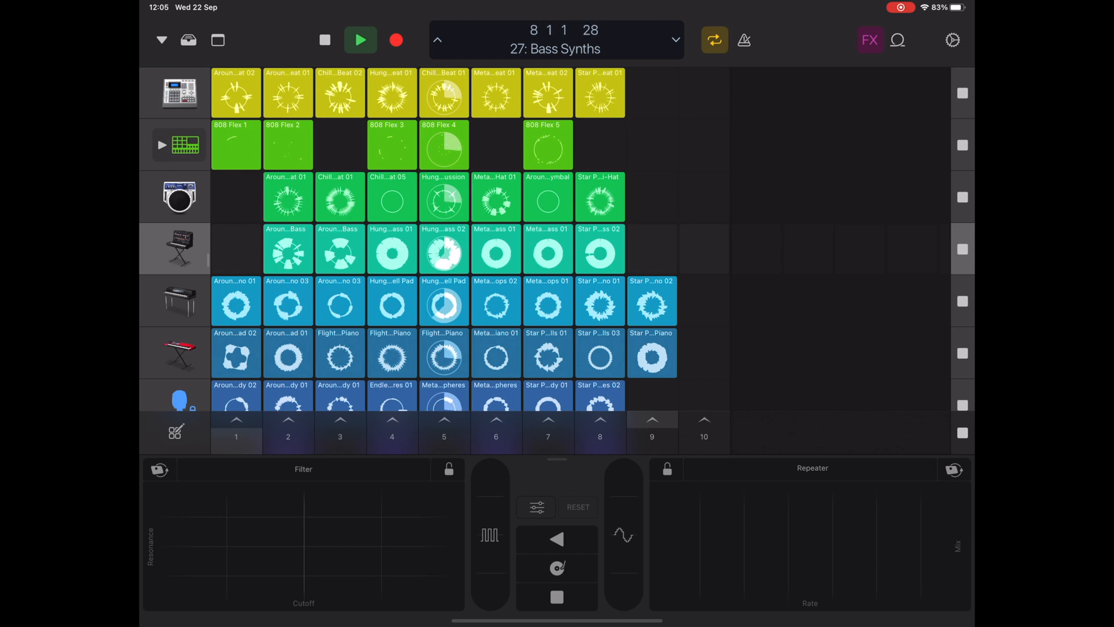
Apply the tape-stop effect twice over the playing scene 5 and sweep the Gater effect upward
left_click(557, 596)
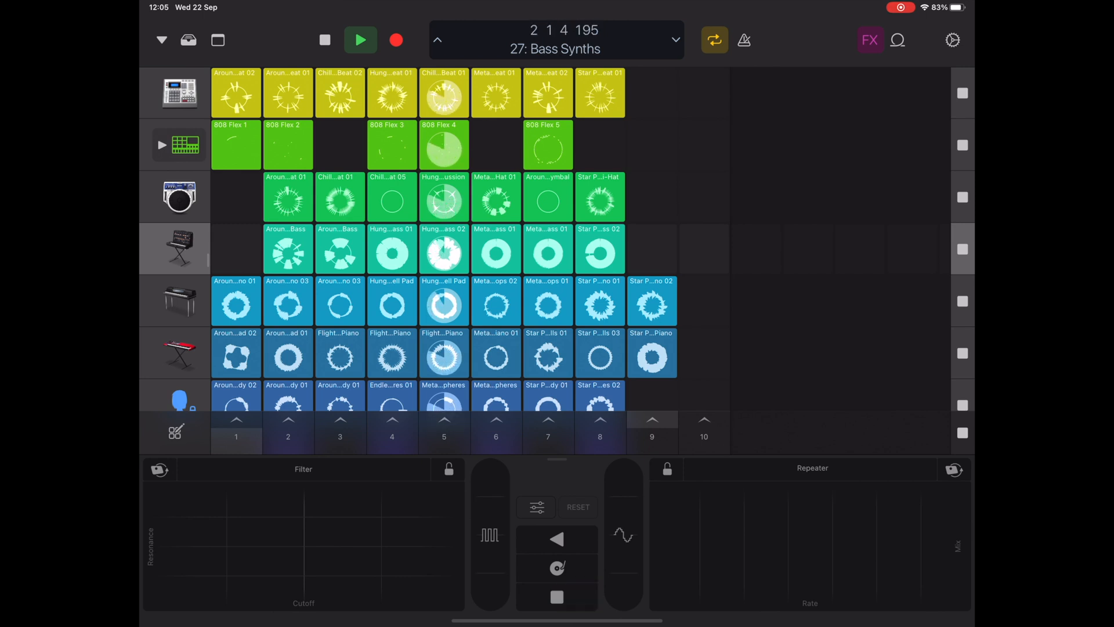
left_click(557, 596)
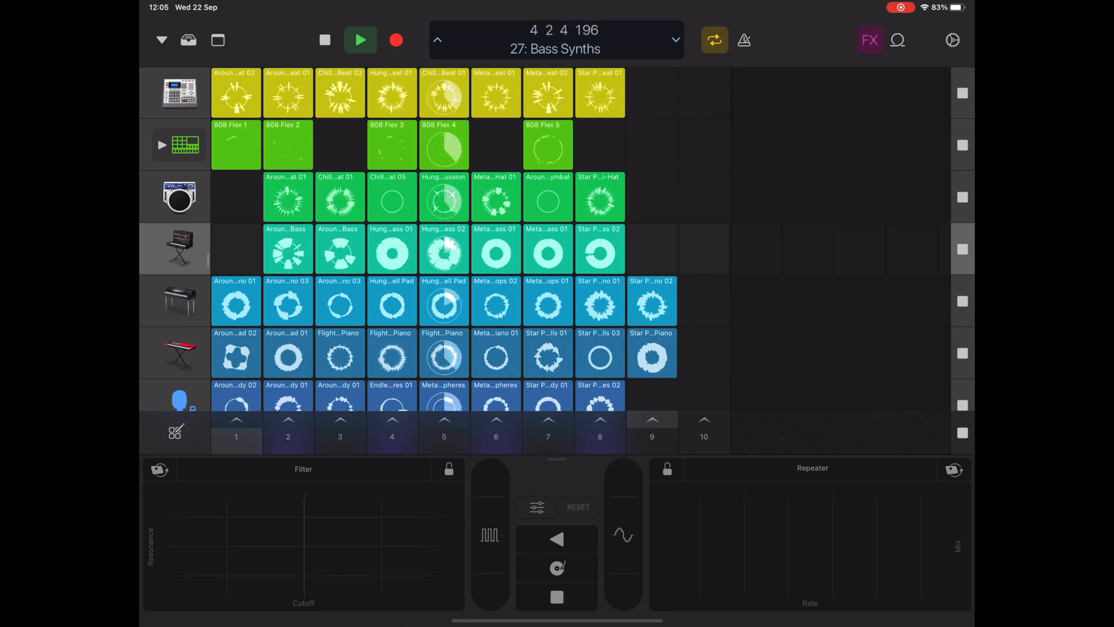
left_click(490, 592)
left_click_drag(490, 592, 490, 537)
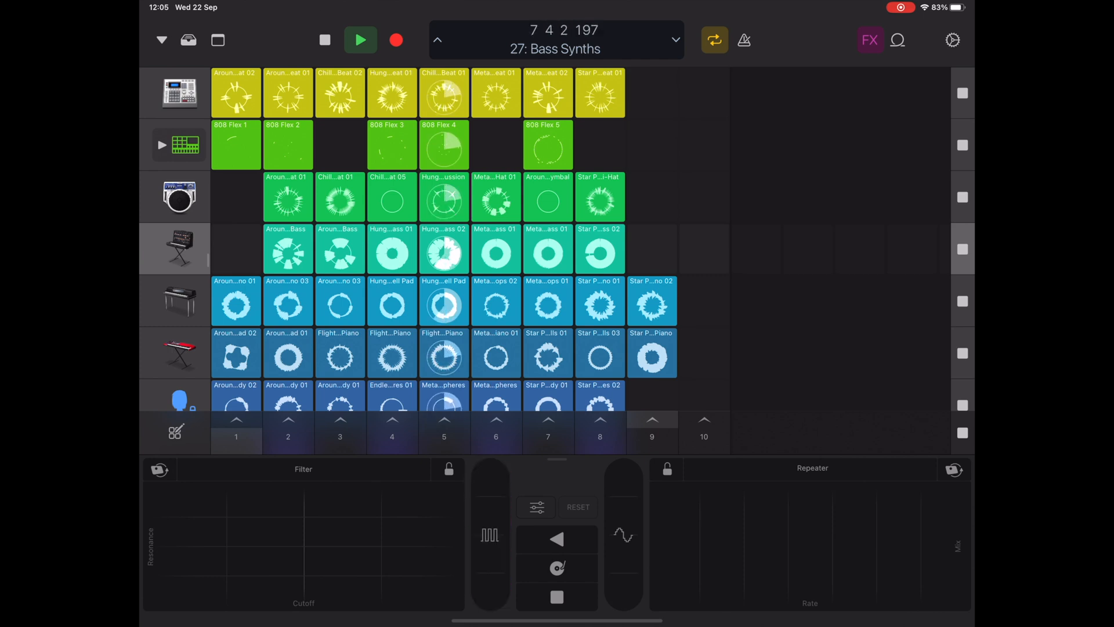
Sweep the Filter effect over the playing scene, change that pad's effect type twice, and sweep the newly chosen effect
left_click_drag(336, 515, 174, 596)
left_click(303, 469)
left_click(384, 590)
left_click(303, 469)
left_click(224, 589)
left_click_drag(194, 589, 385, 510)
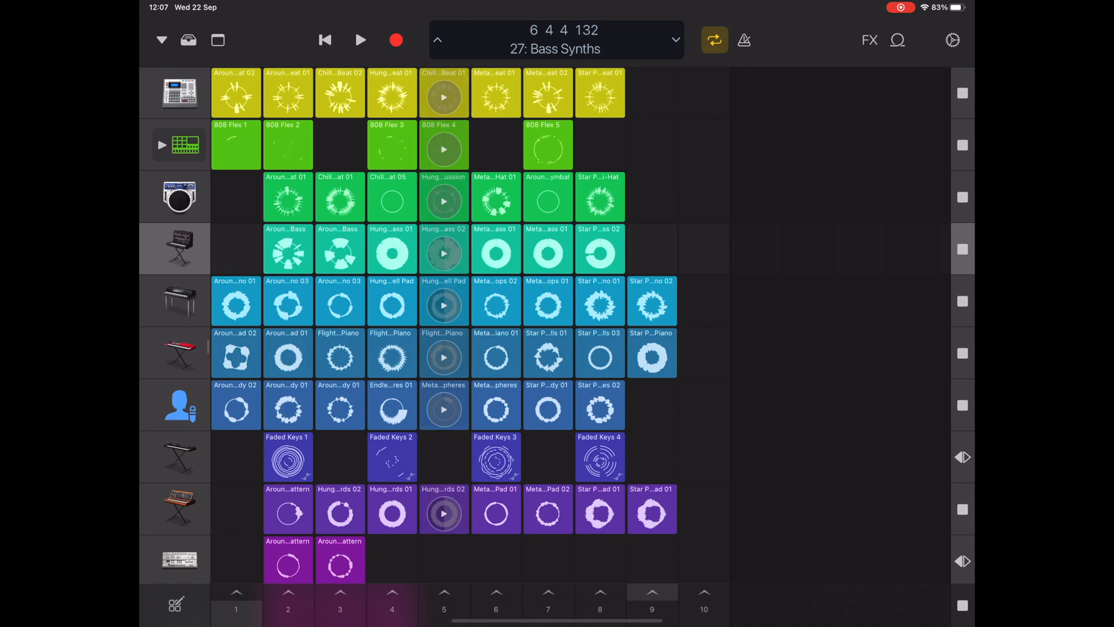
Switch the remote app from Live Loops to the Mixer view
left_click(218, 40)
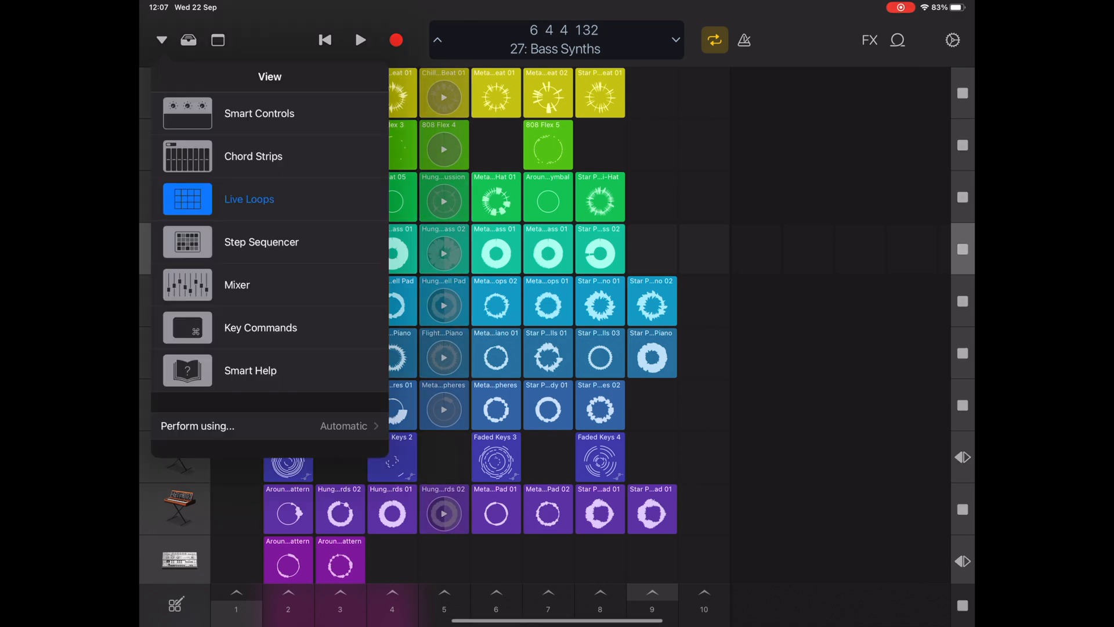
left_click(249, 285)
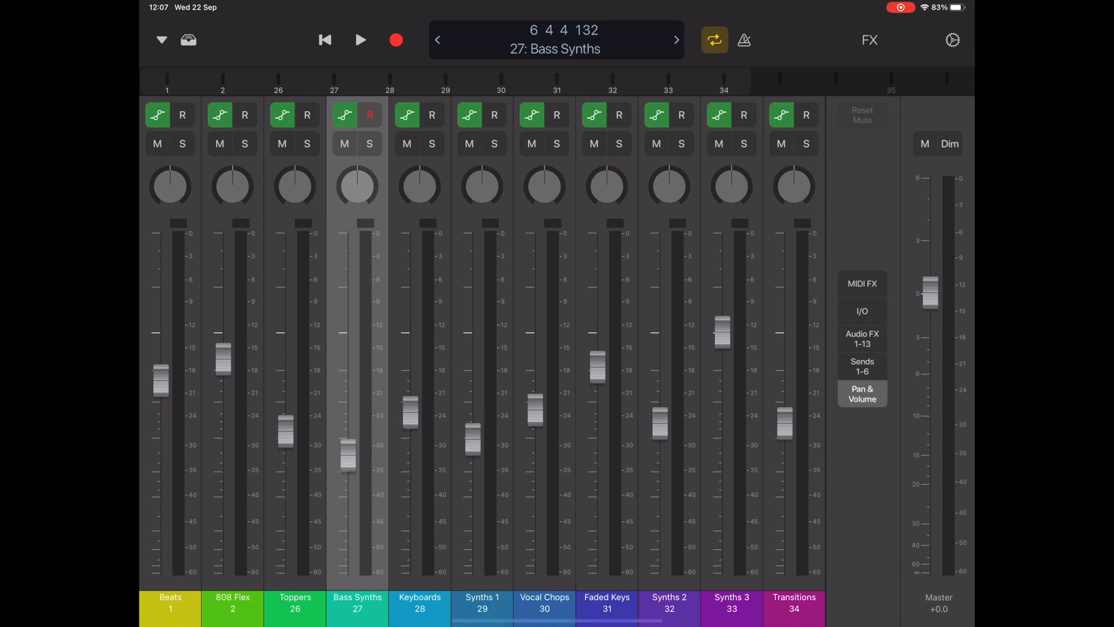
left_click(162, 40)
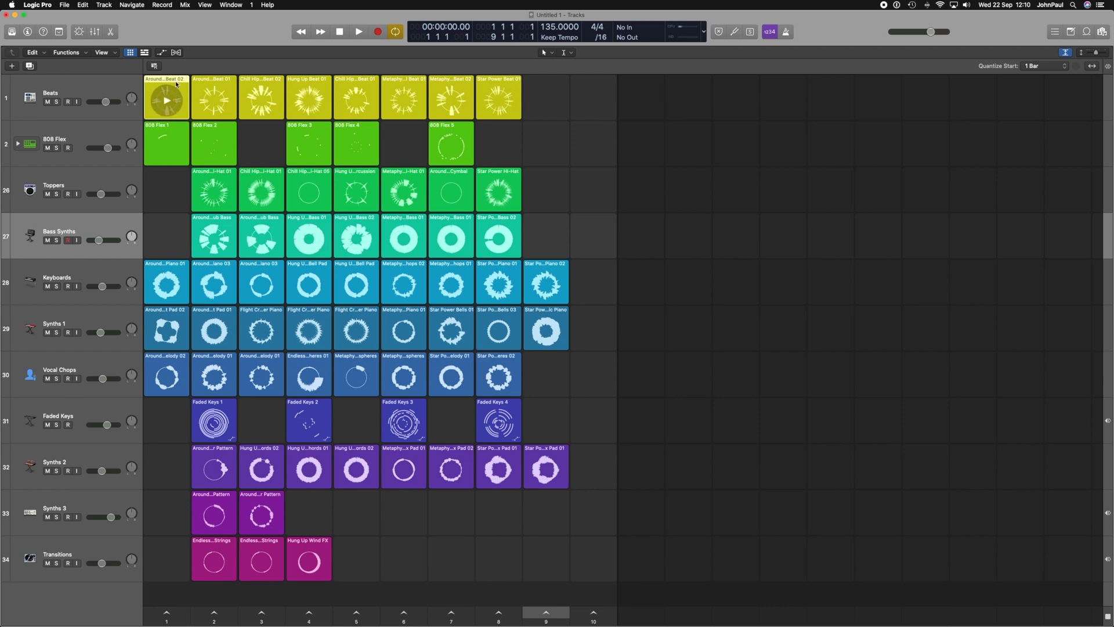
Review the cell commands for the first Beats cell and the 808 Flex 1 cell, including their Quantize and Playback options
right_click(176, 84)
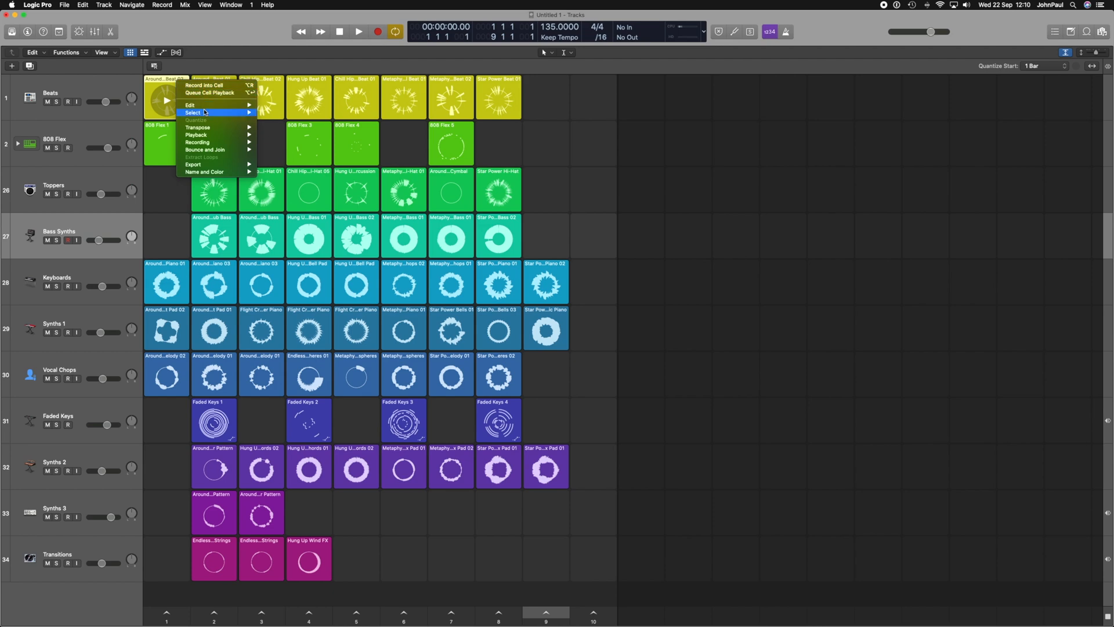
mouse_move(205, 108)
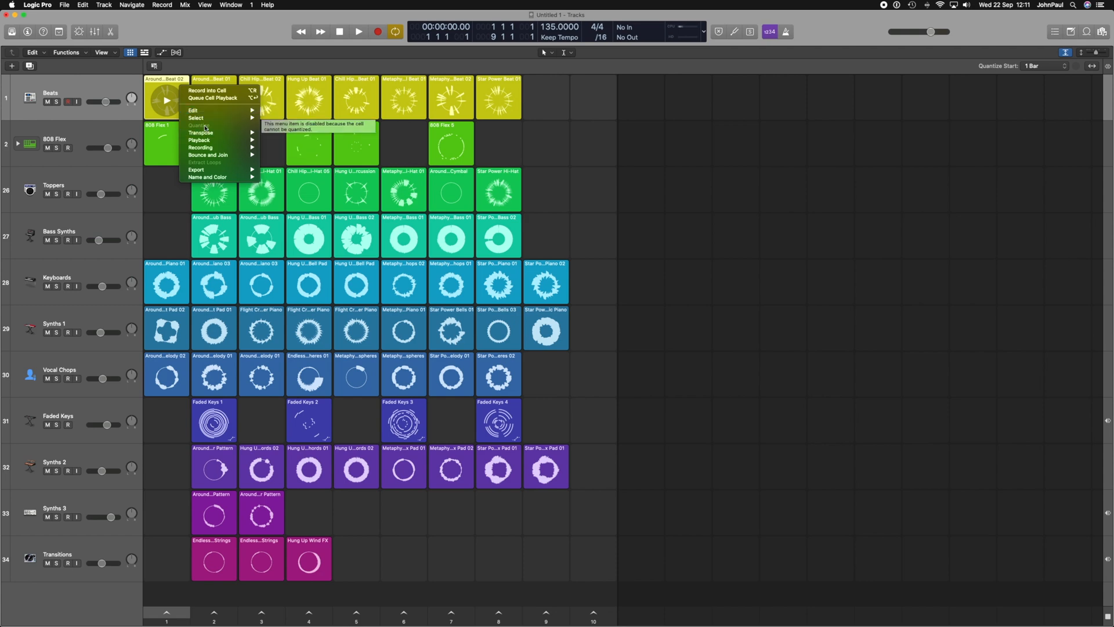
left_click(173, 124)
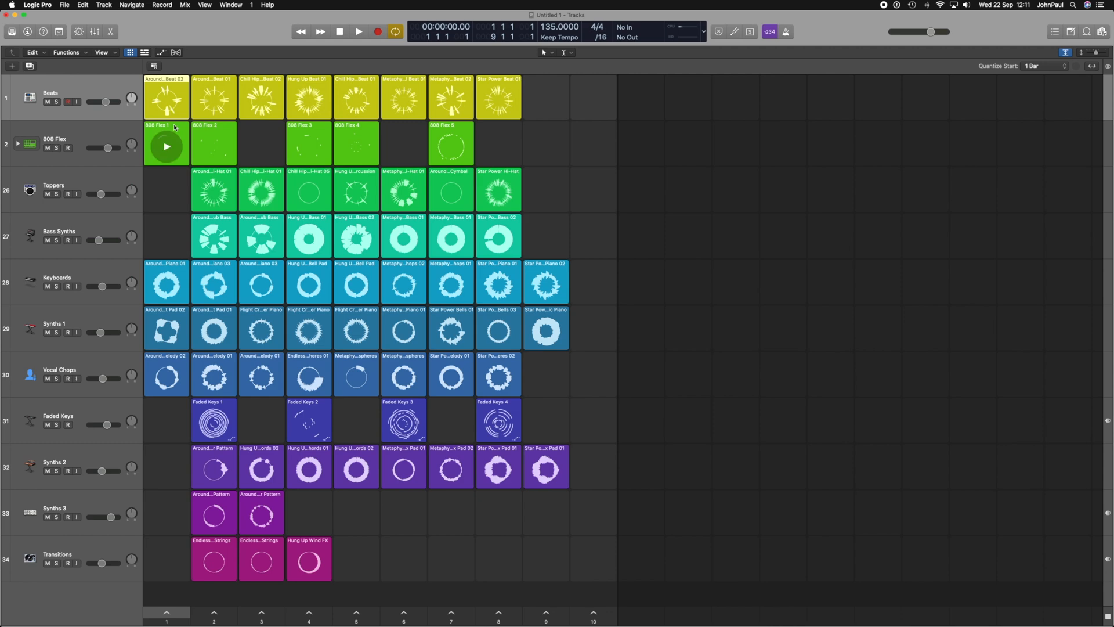
right_click(174, 125)
mouse_move(208, 166)
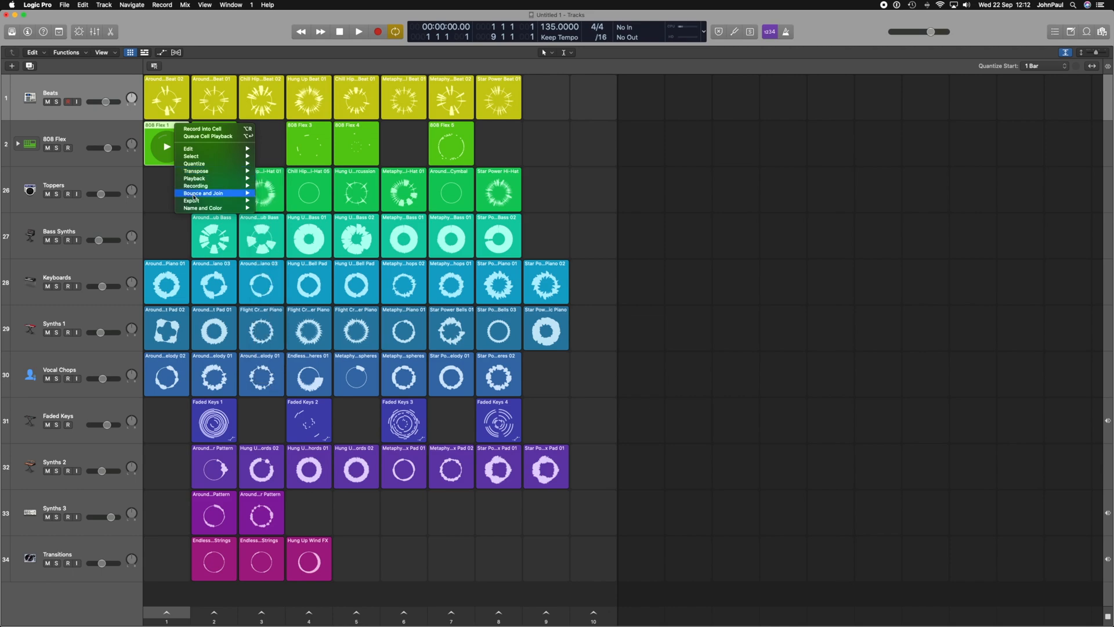
left_click(181, 235)
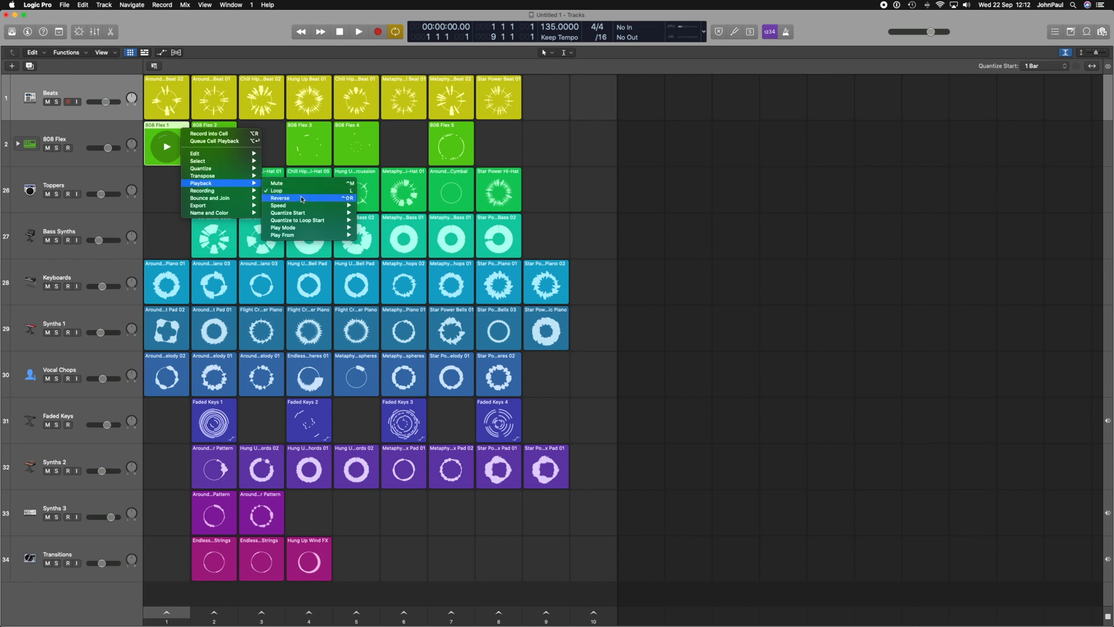
left_click(210, 500)
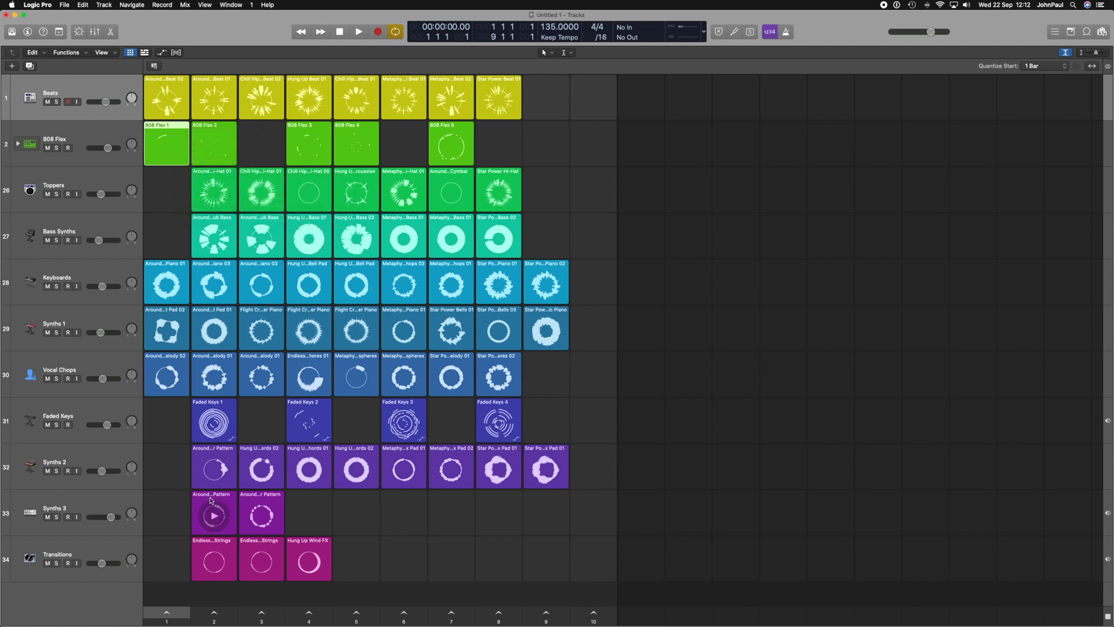
Inspect the Reverse, Speed and Play Mode playback options of the first Synths 3 cell
right_click(211, 500)
mouse_move(248, 547)
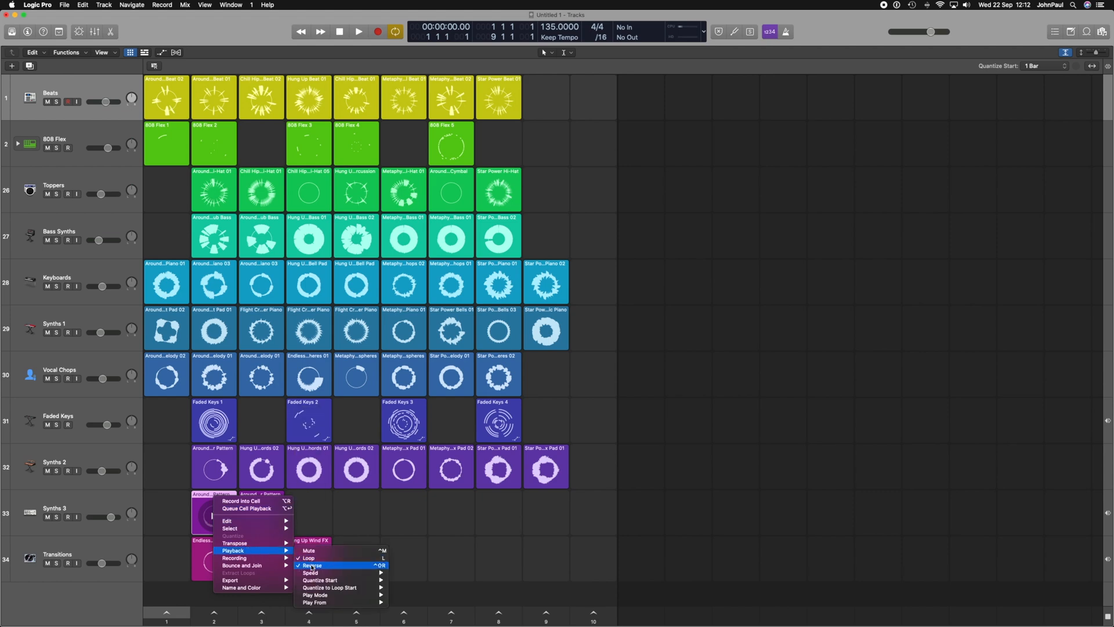
mouse_move(314, 572)
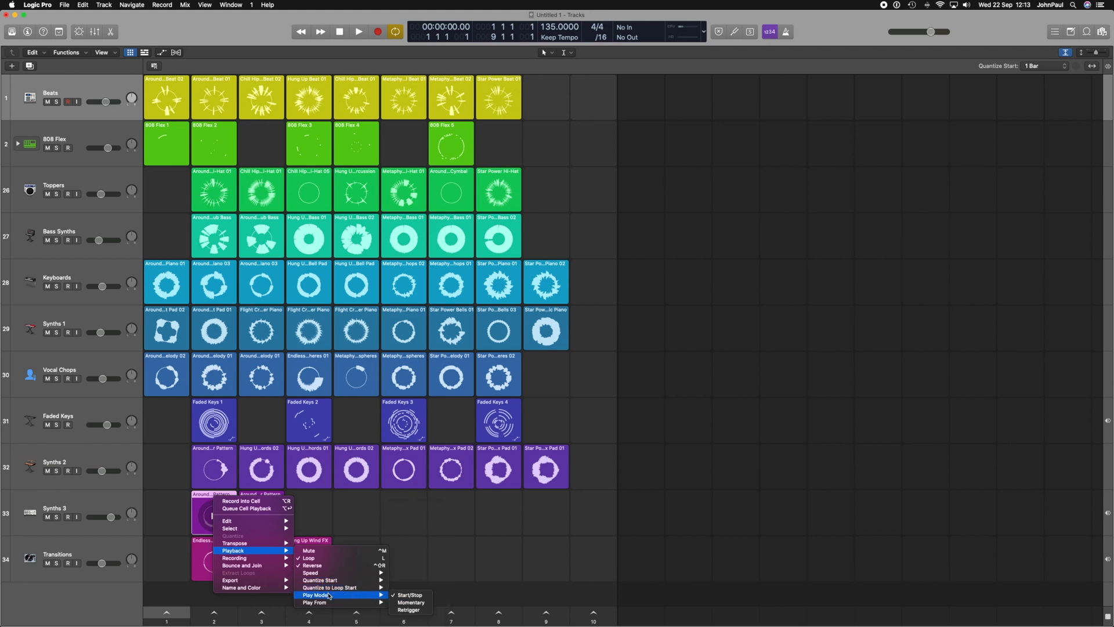
left_click(182, 464)
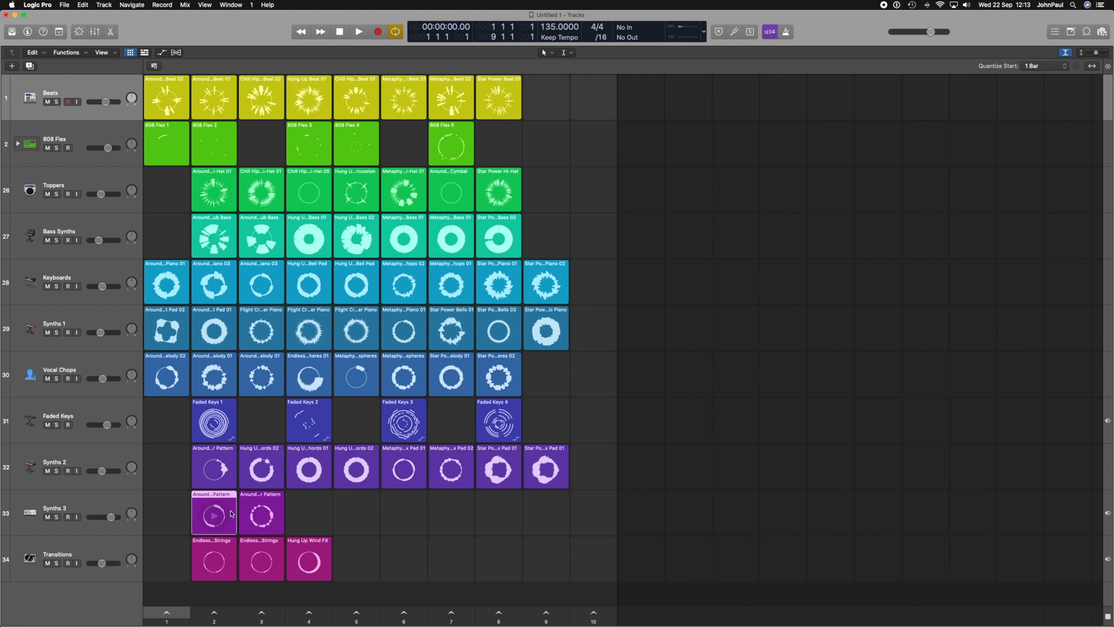
Inspect the Bounce and Join options of the first Toppers cell
right_click(222, 176)
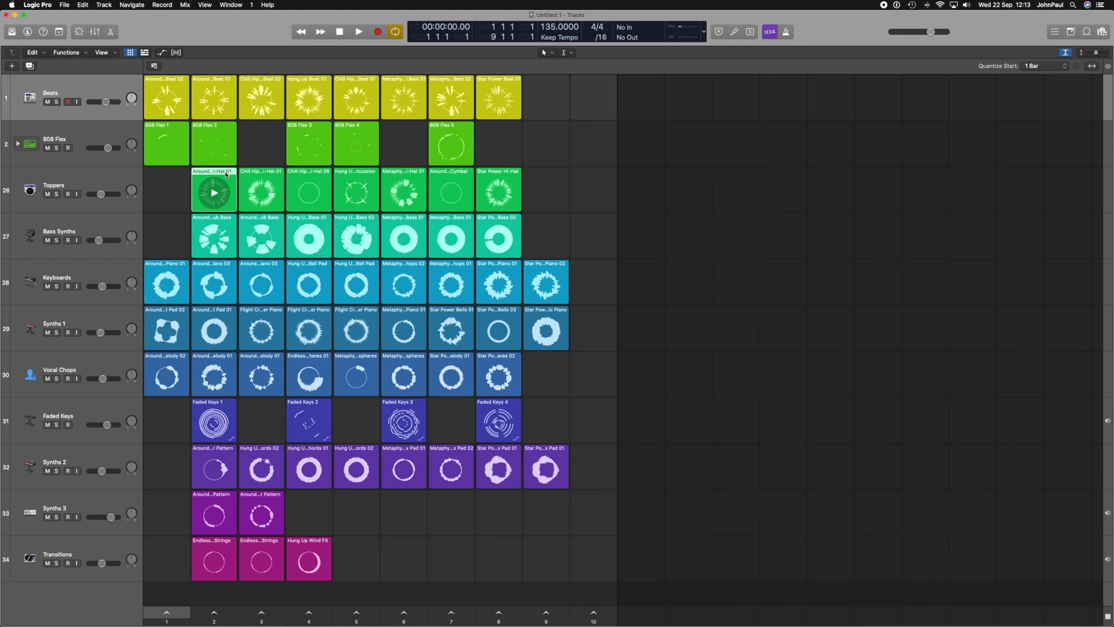
right_click(226, 177)
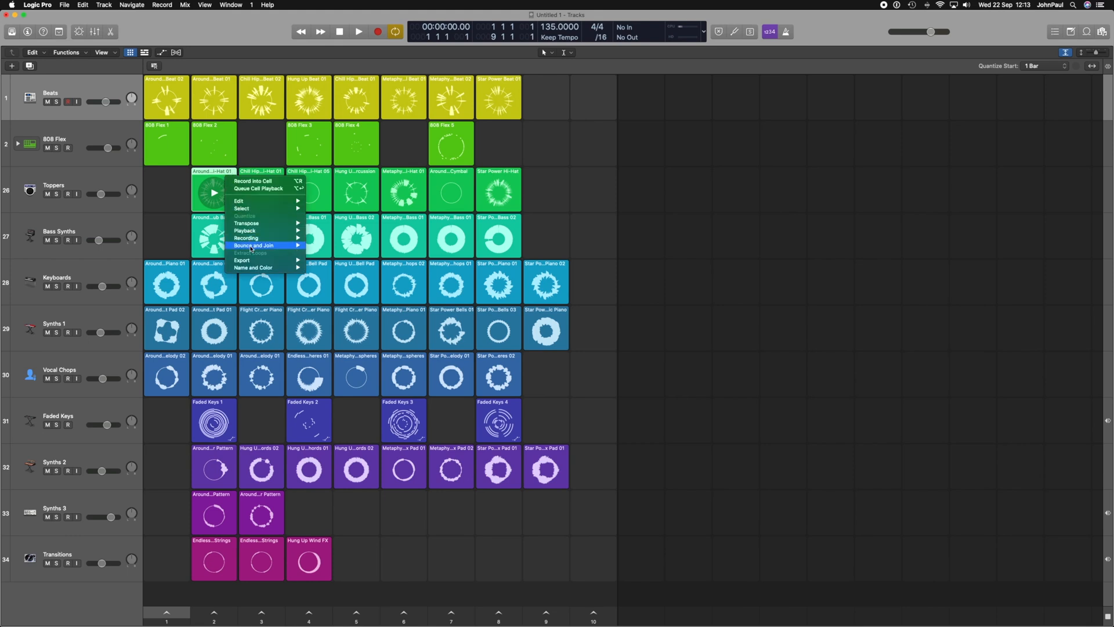
mouse_move(251, 247)
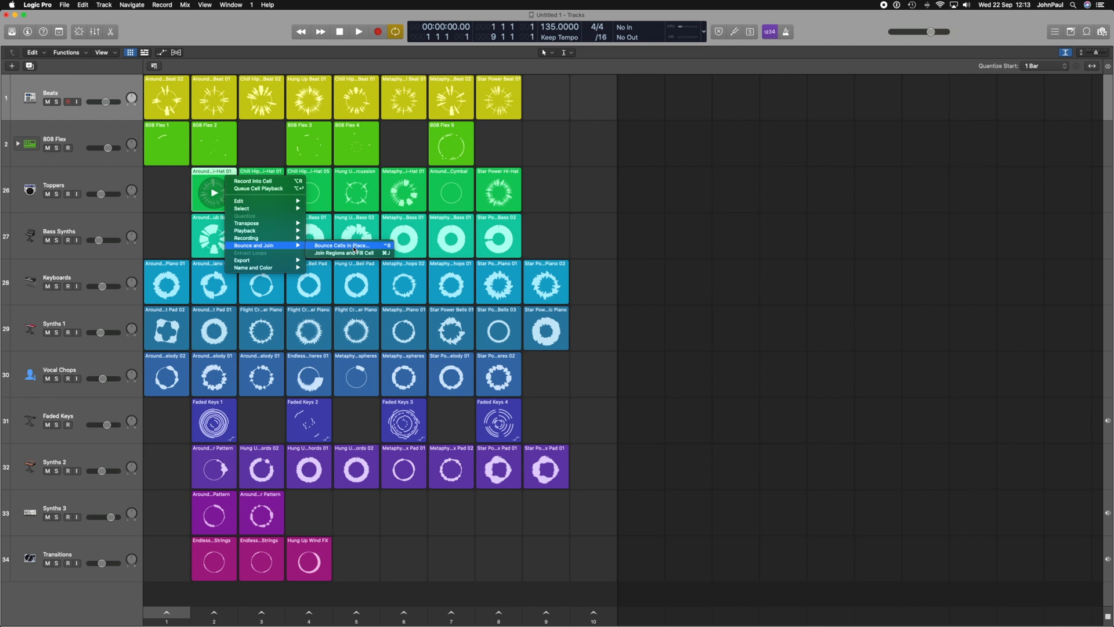
left_click(228, 132)
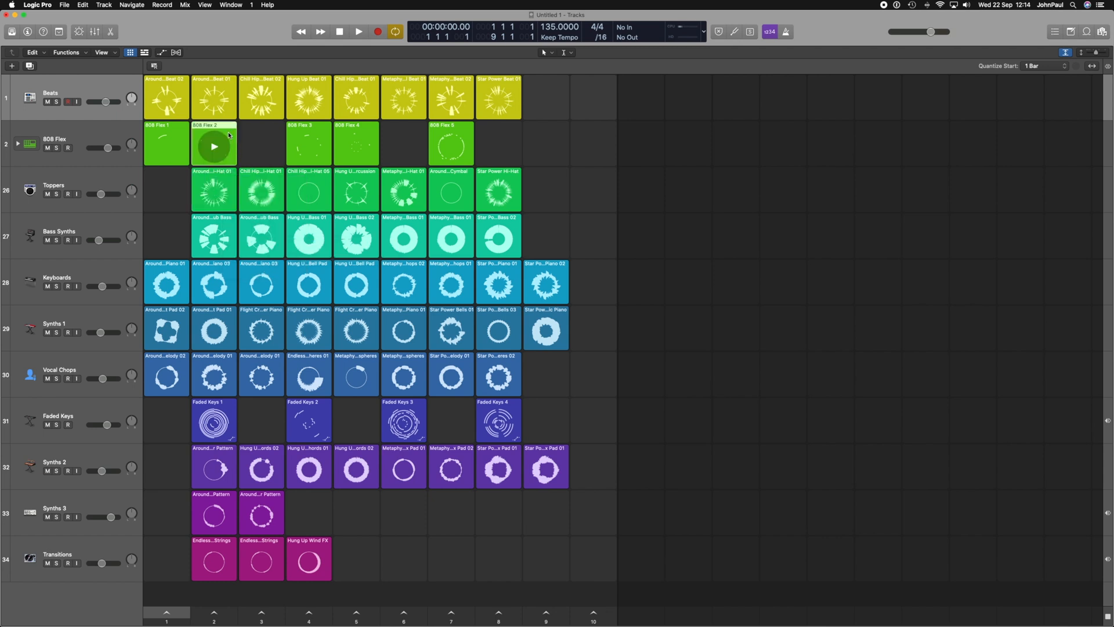
Inspect the Name and Color options of the 808 Flex 2 cell and the Extract Loops command for the first Bass Synths cell
right_click(228, 131)
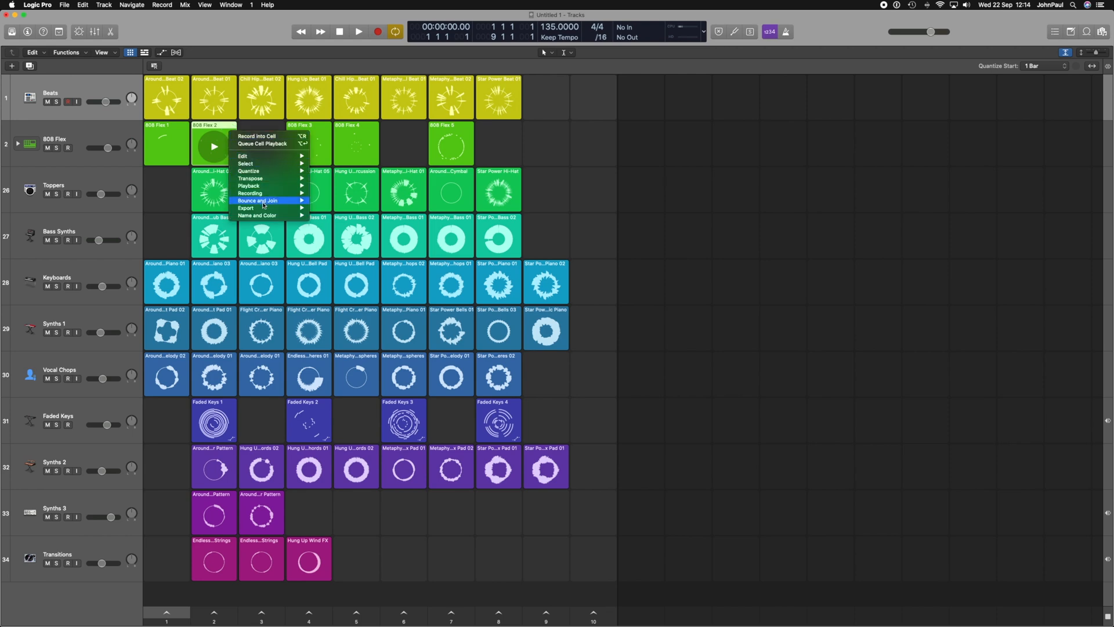
mouse_move(263, 211)
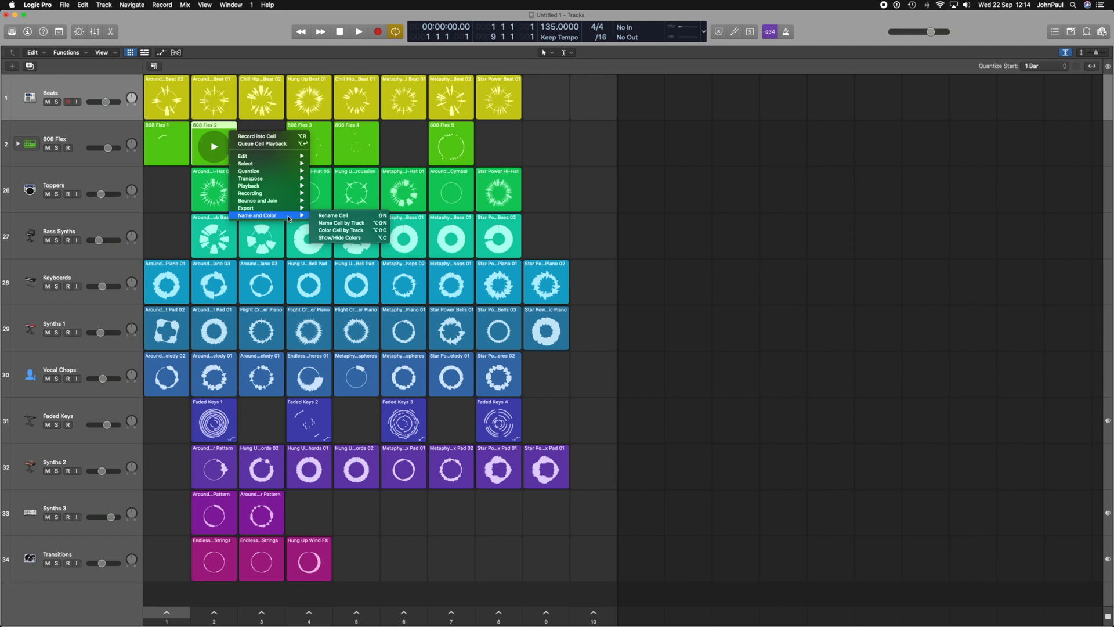
left_click(227, 221)
right_click(227, 221)
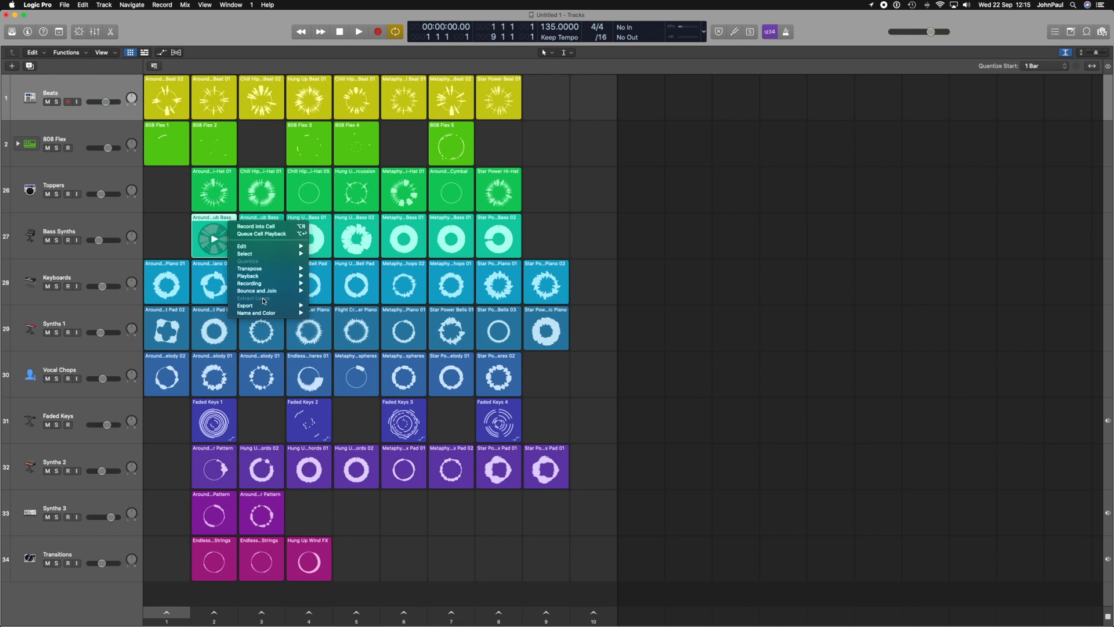
mouse_move(263, 301)
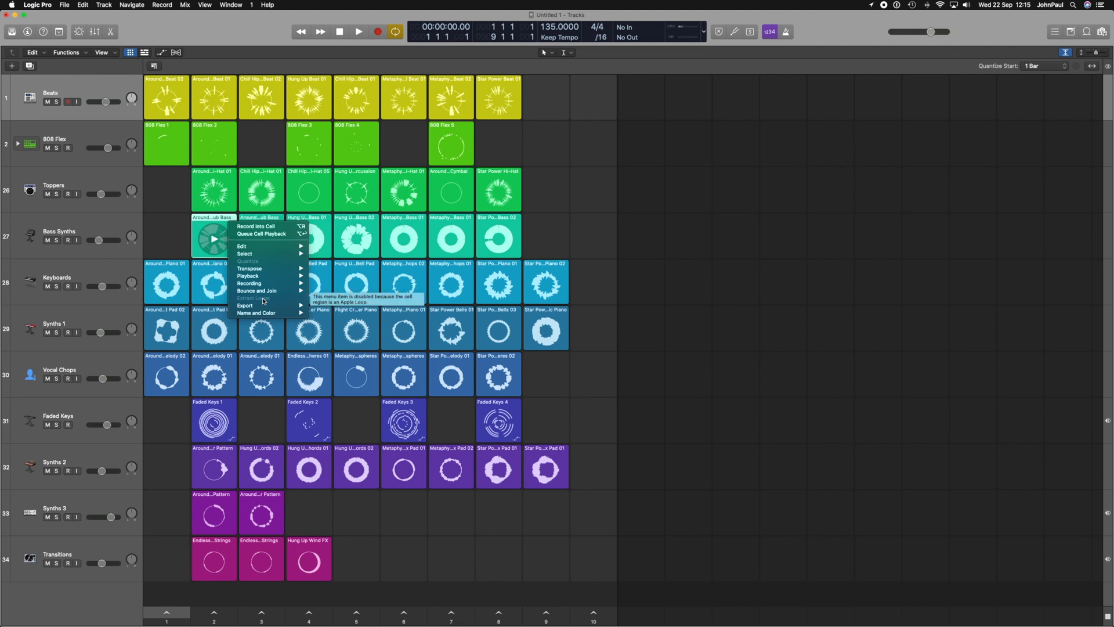
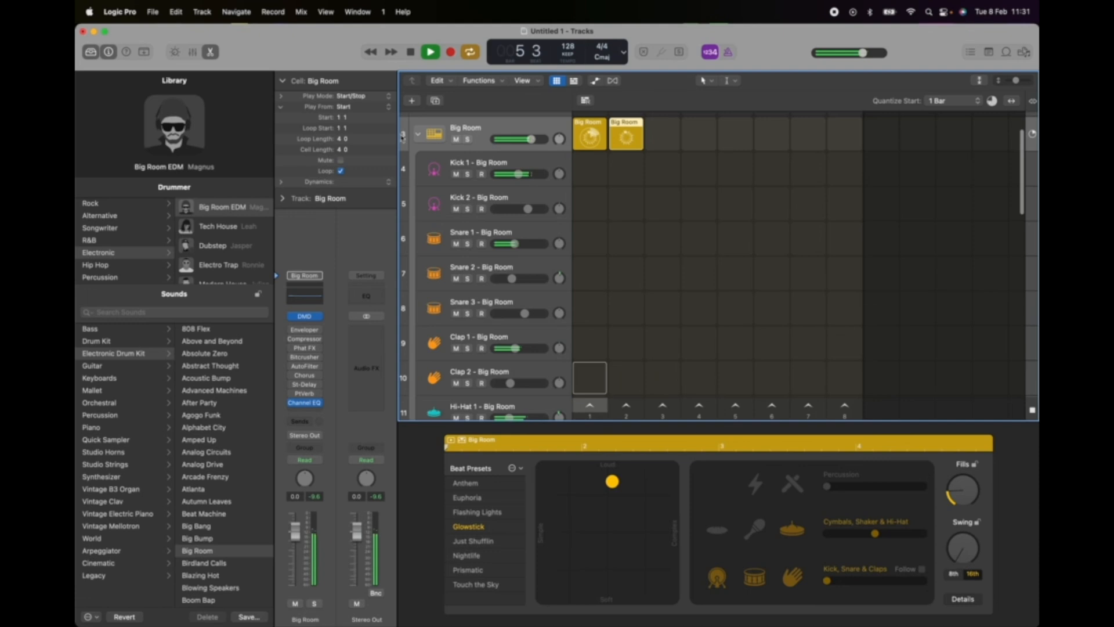
Hide the Drummer editor and look through the individual drum subtracks of the Big Room kit
left_click(212, 52)
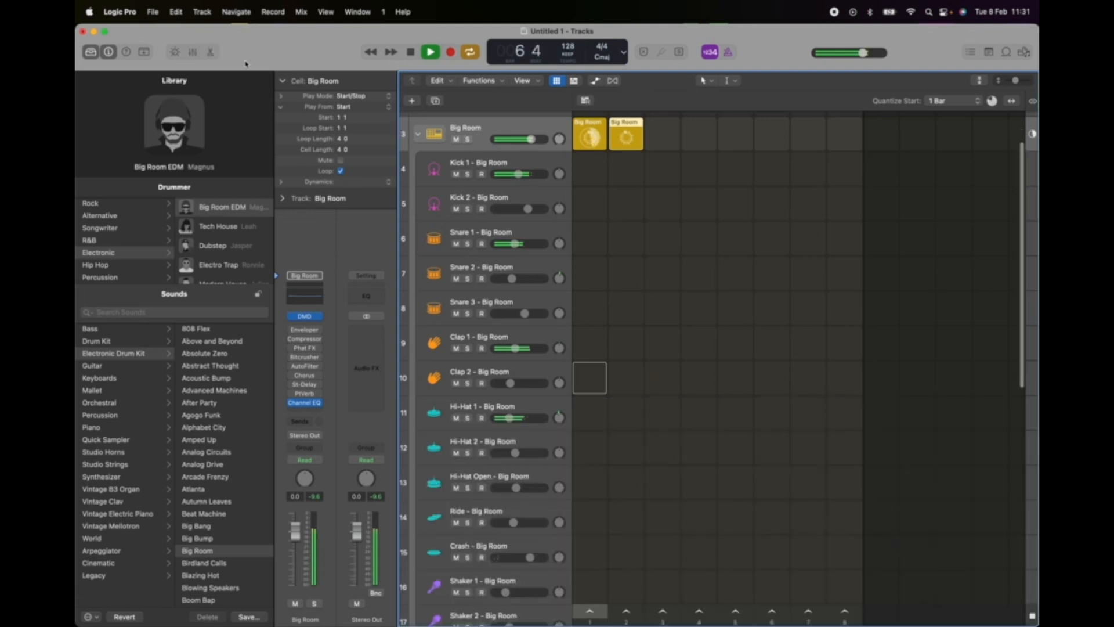
scroll(486, 286, "down", 2)
scroll(486, 286, "down", 1)
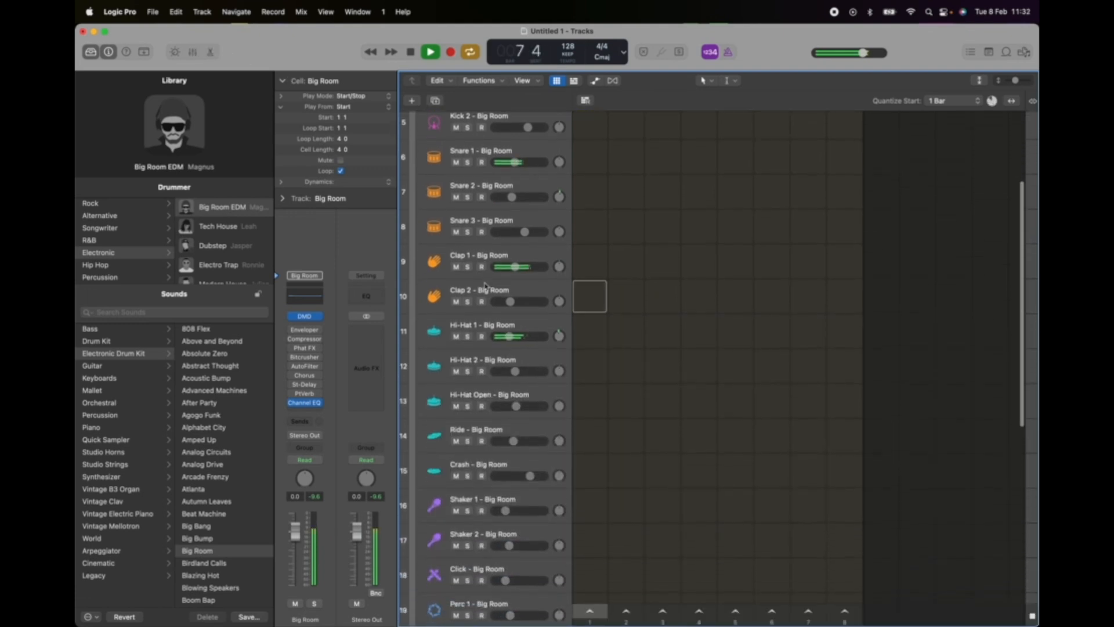
scroll(486, 286, "up", 4)
scroll(486, 286, "up", 1)
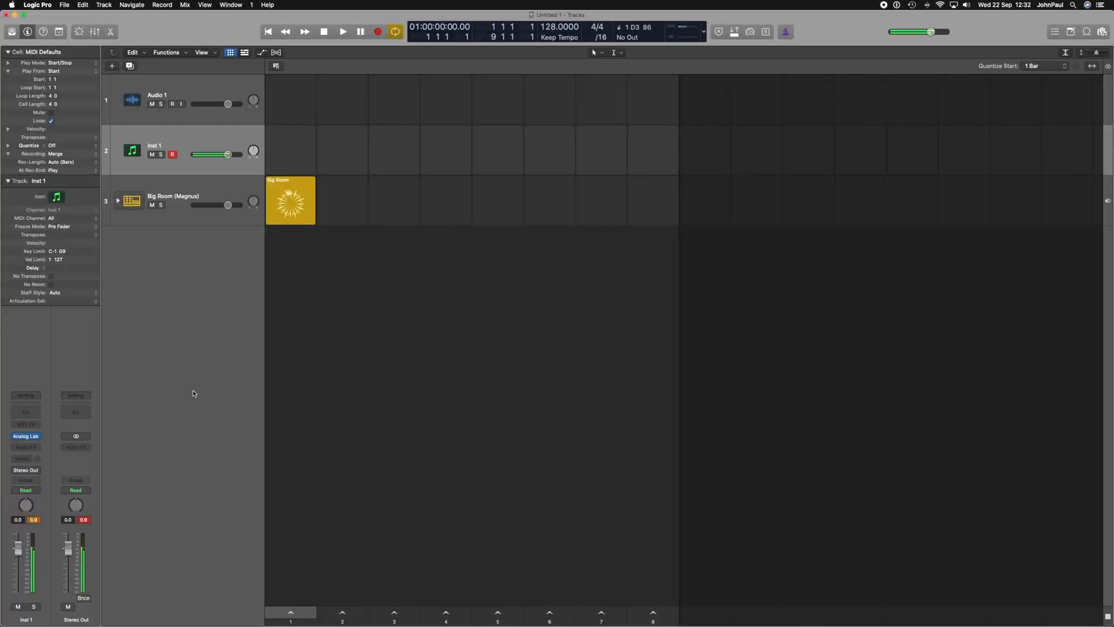
Record a MIDI performance into the first Inst 1 cell, let it play back, and stop playback
mouse_move(296, 152)
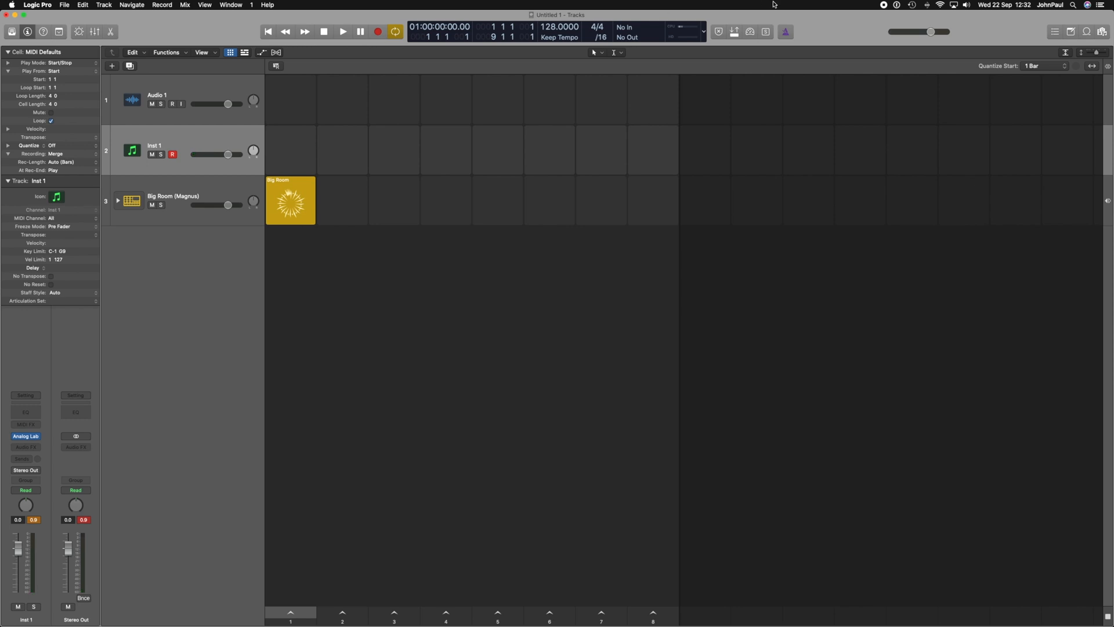
mouse_move(302, 215)
left_click(291, 150)
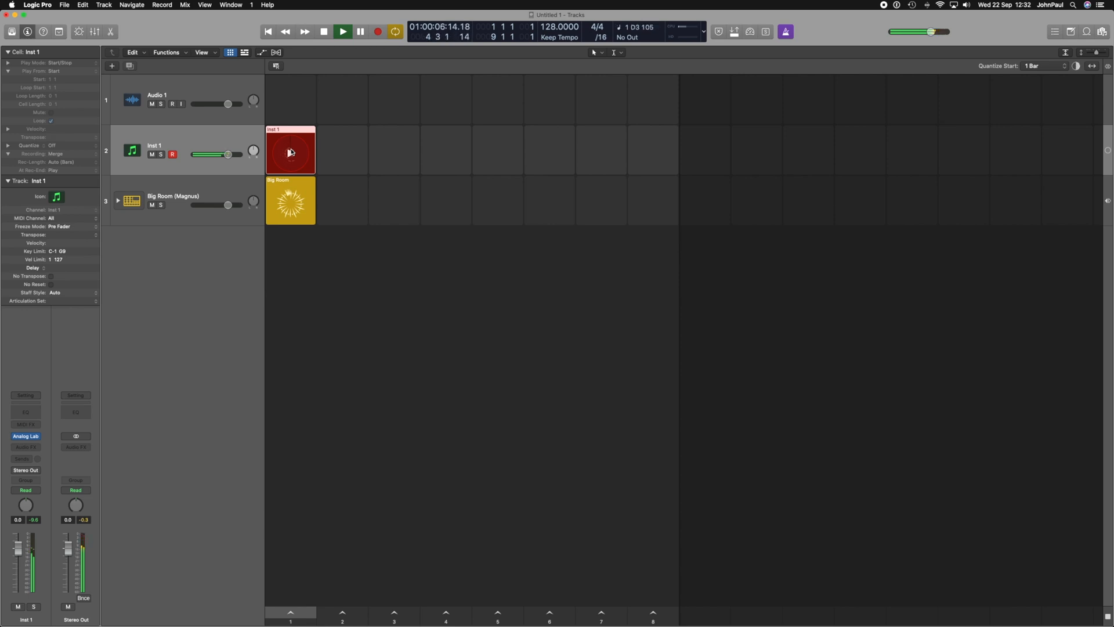
left_click(291, 152)
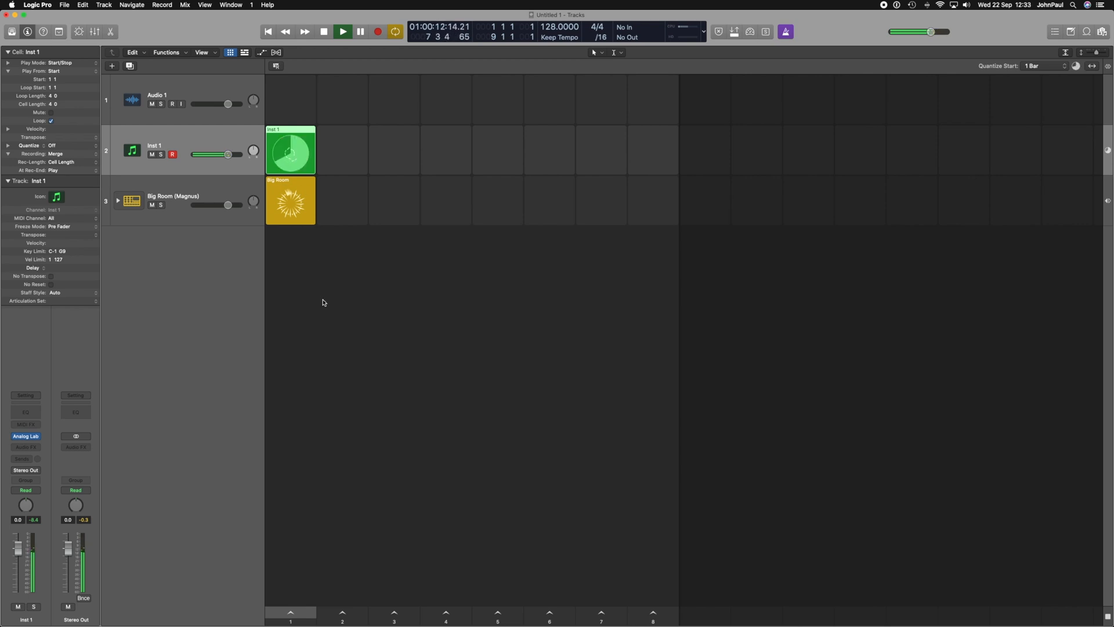
left_click(324, 32)
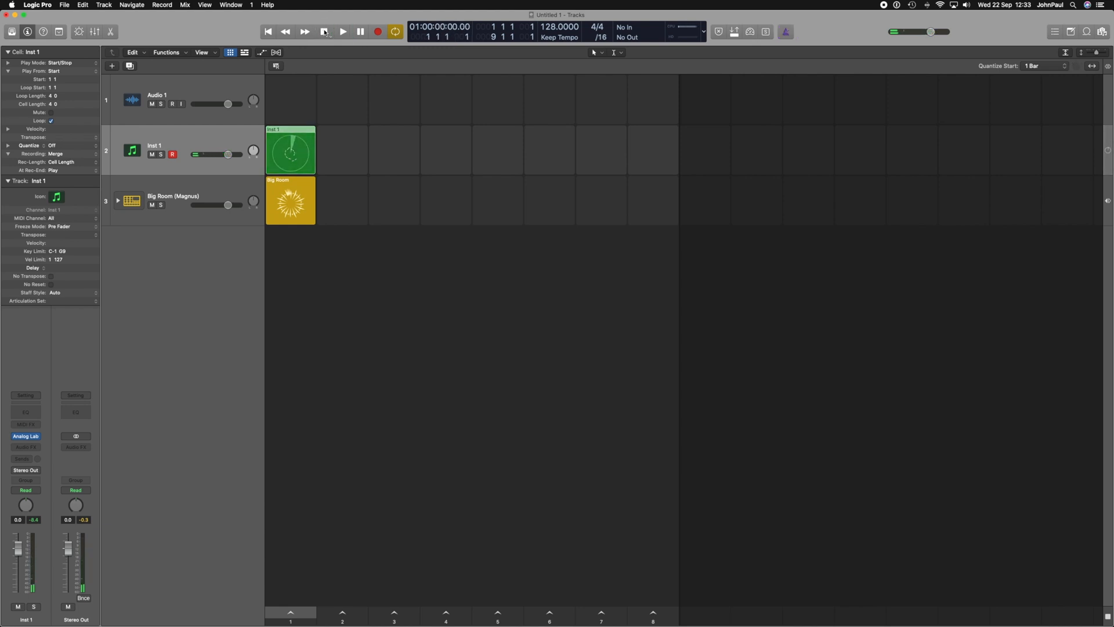
Quantize the recorded Inst 1 cell to 1/4 Note and play it
right_click(301, 133)
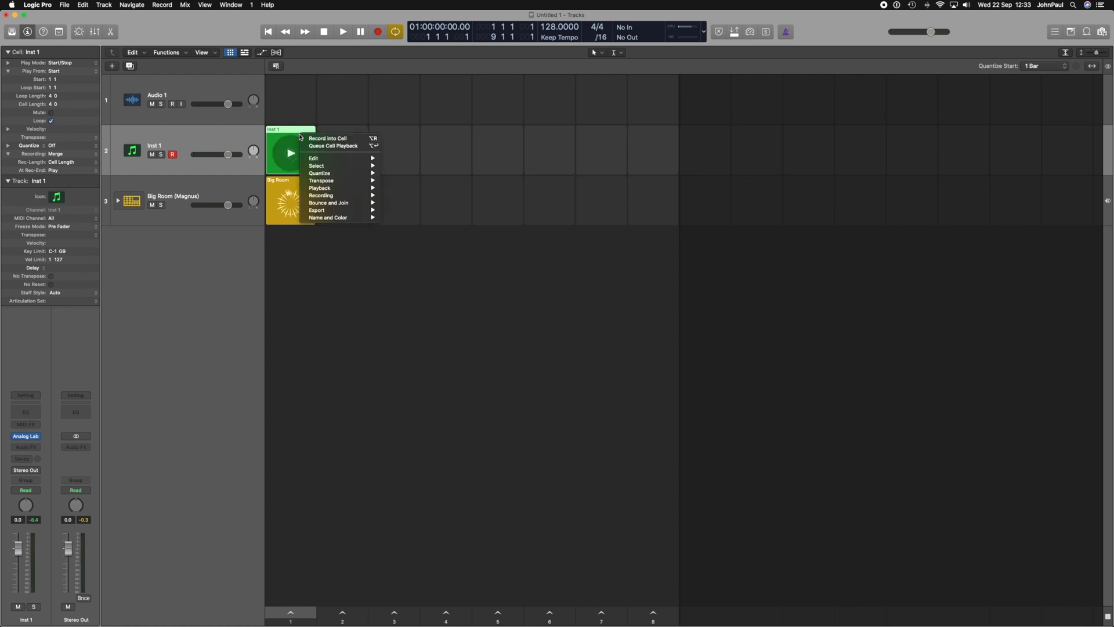
mouse_move(334, 176)
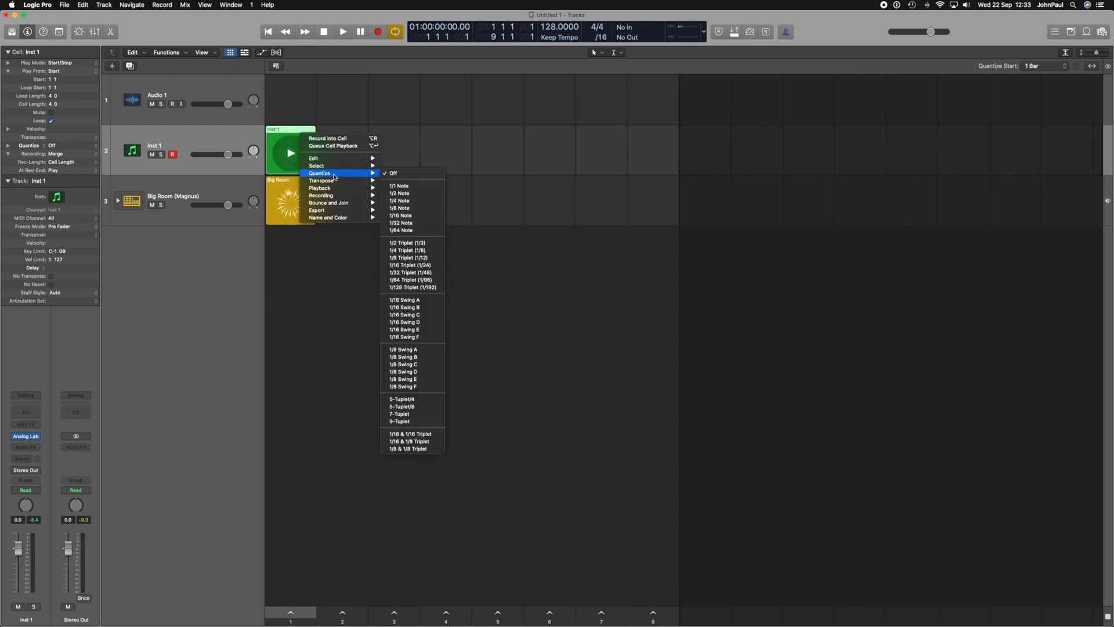
left_click(412, 201)
left_click(291, 153)
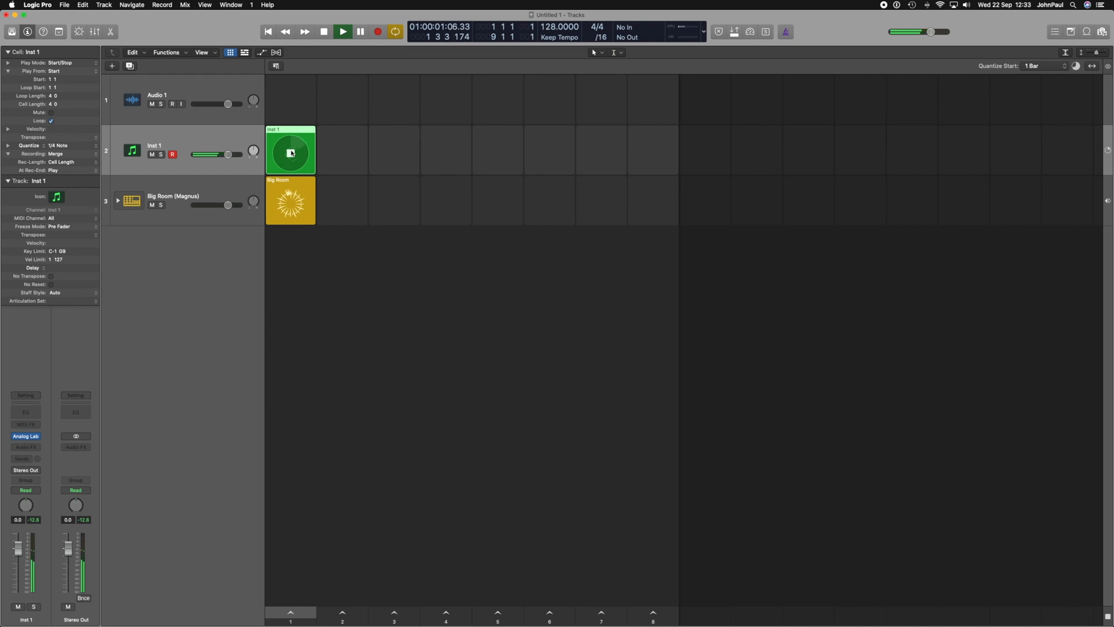
Quantize the Inst 1 cell to 1/8 Note and play it again
right_click(291, 153)
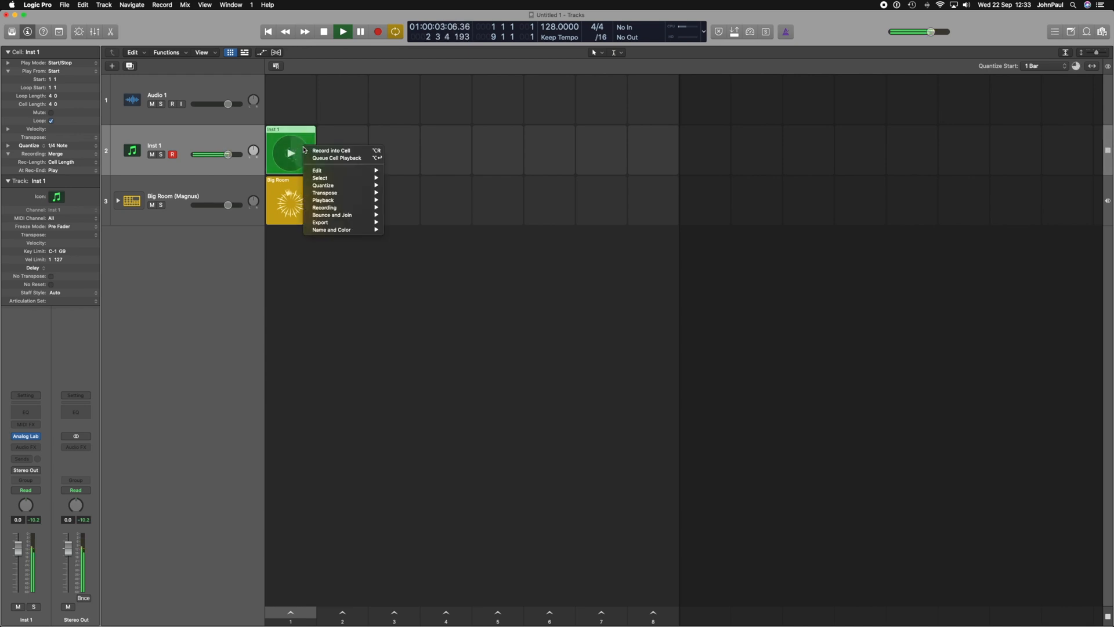
left_click(406, 220)
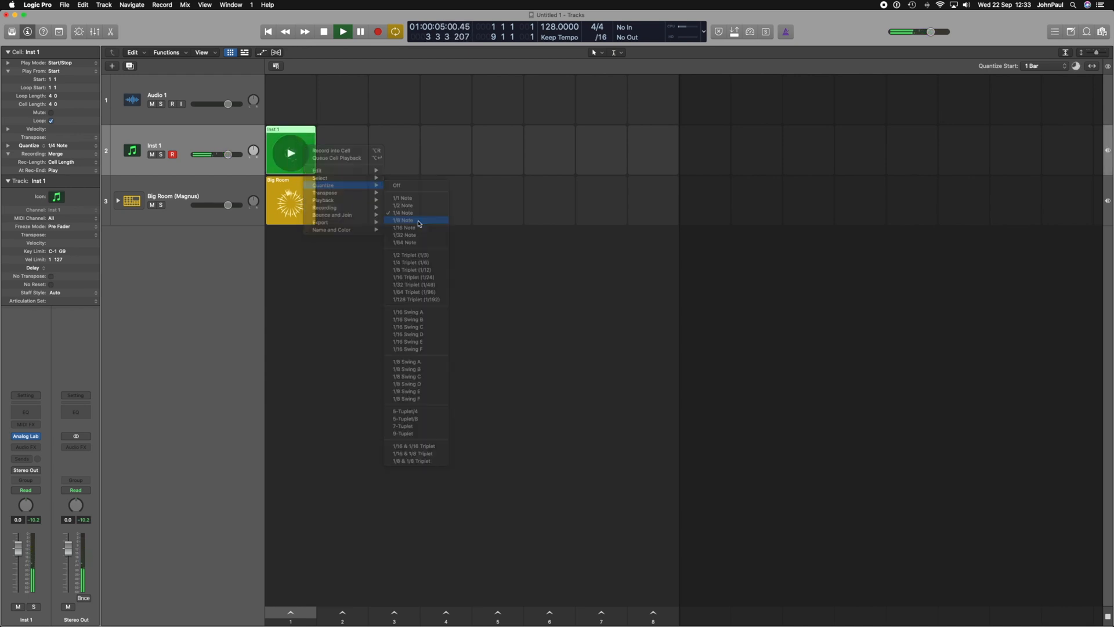
left_click(291, 153)
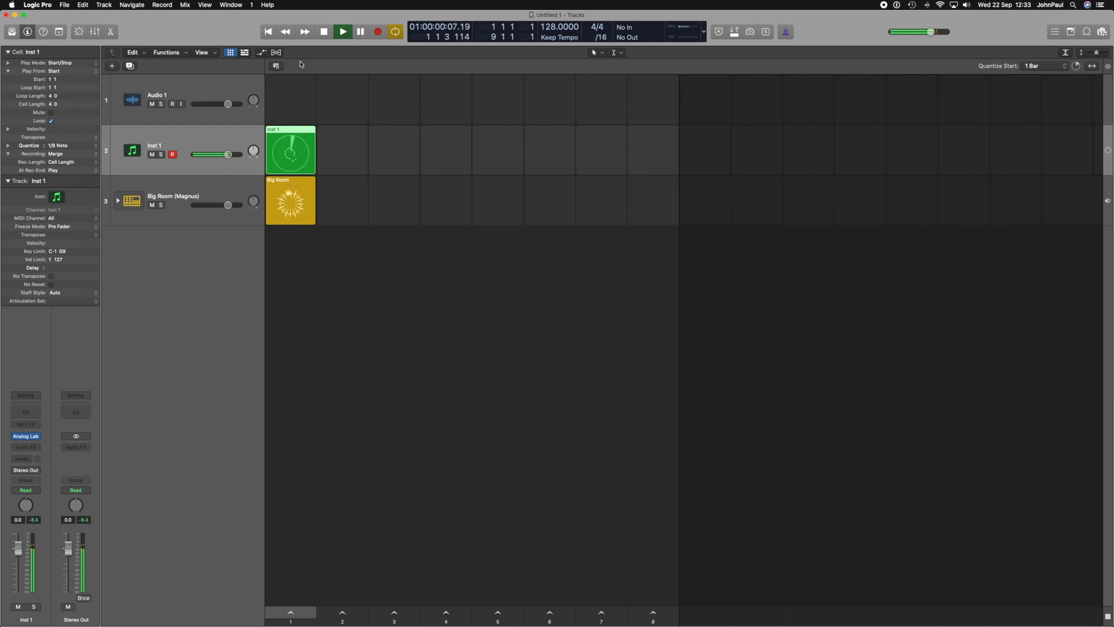
Lower the Big Room track's volume slightly while the Inst 1 and Big Room cells play, and stop playback
left_click(324, 32)
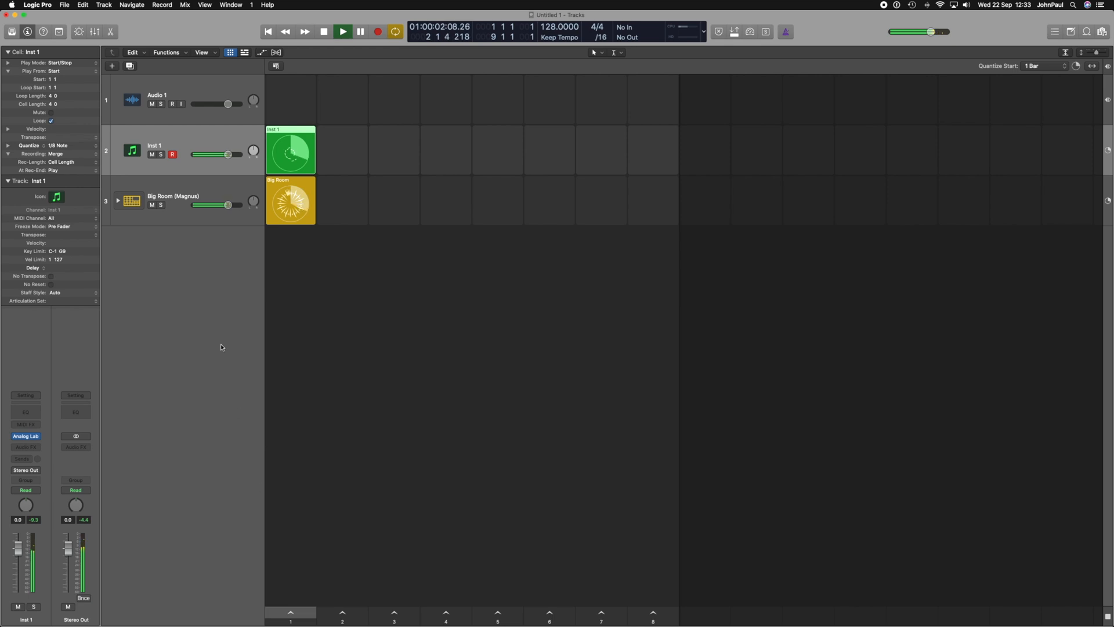
left_click_drag(224, 206, 222, 205)
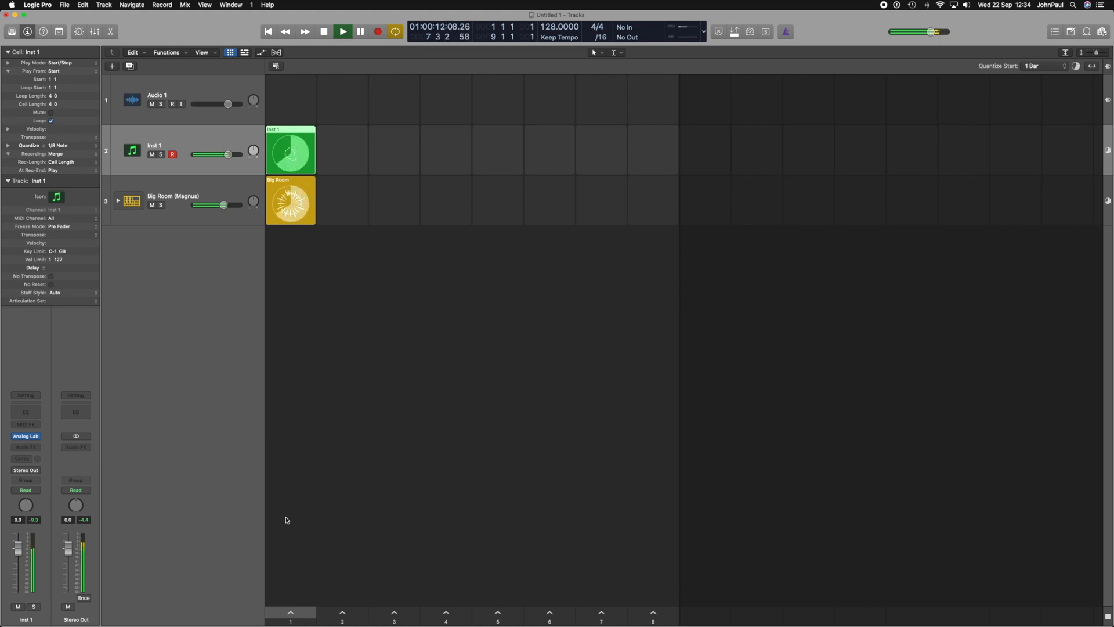
key("space")
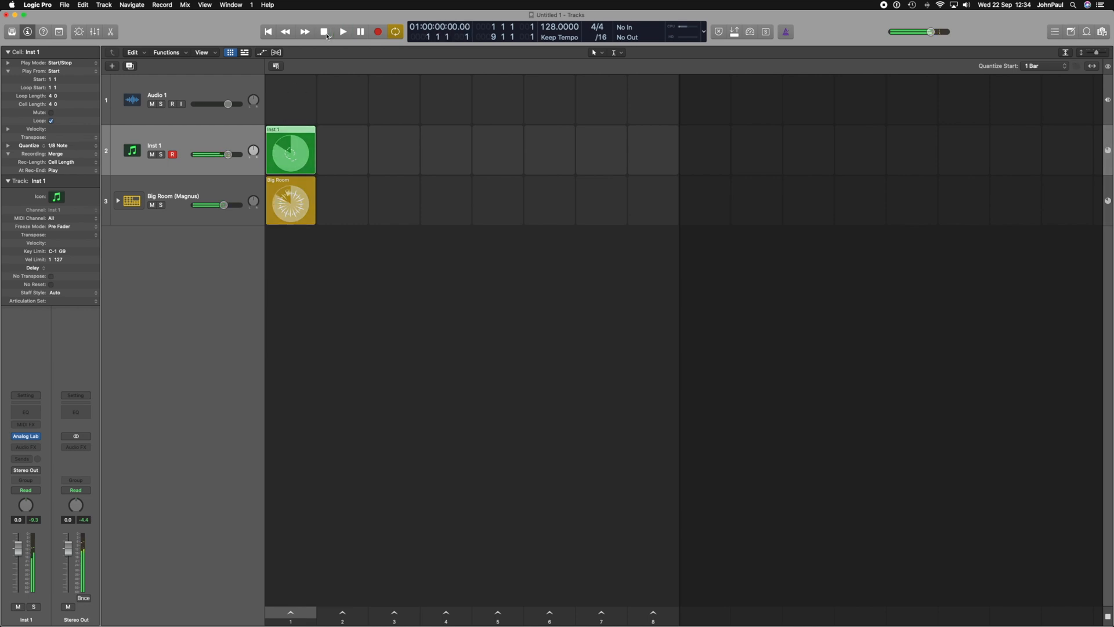
Copy the first Inst 1 cell and paste it into the second scene's empty cell on the same track
right_click(299, 145)
mouse_move(312, 168)
left_click(392, 174)
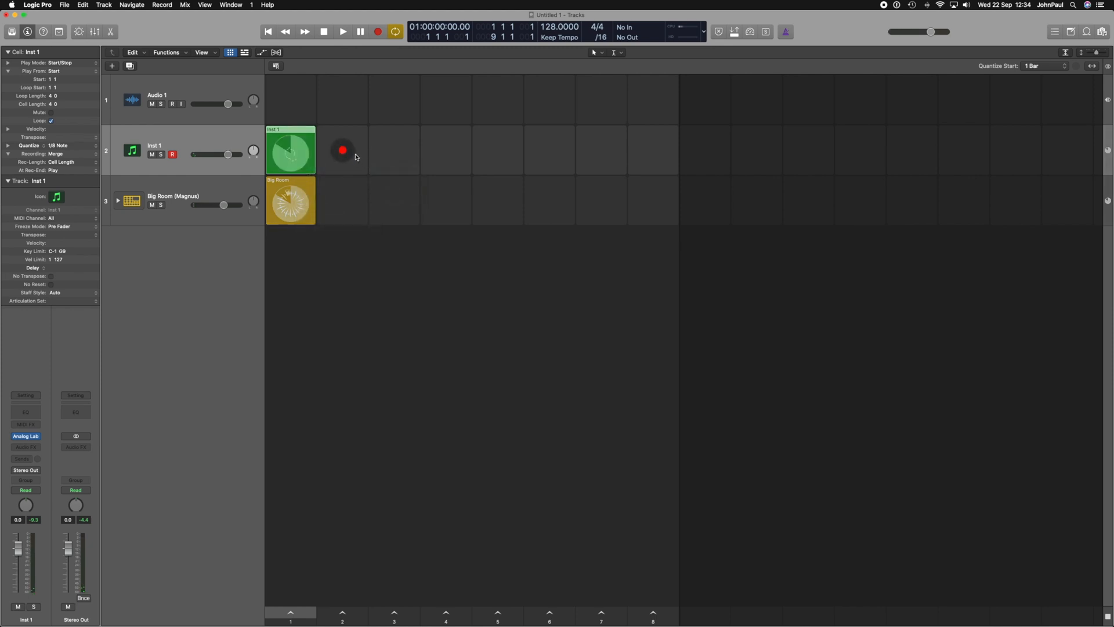
right_click(357, 160)
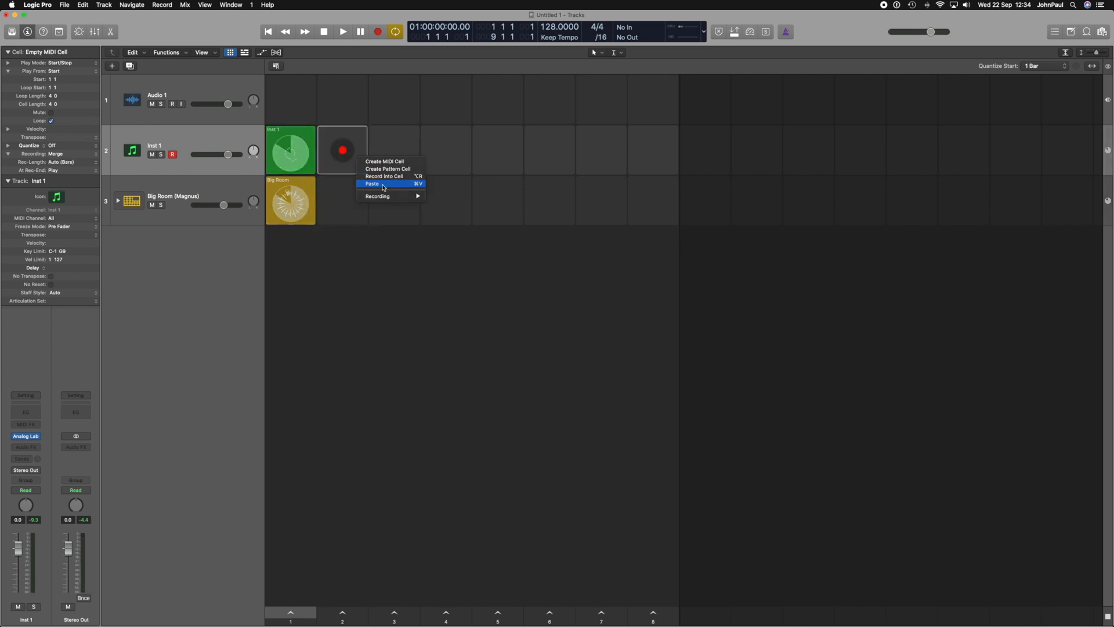
left_click(366, 184)
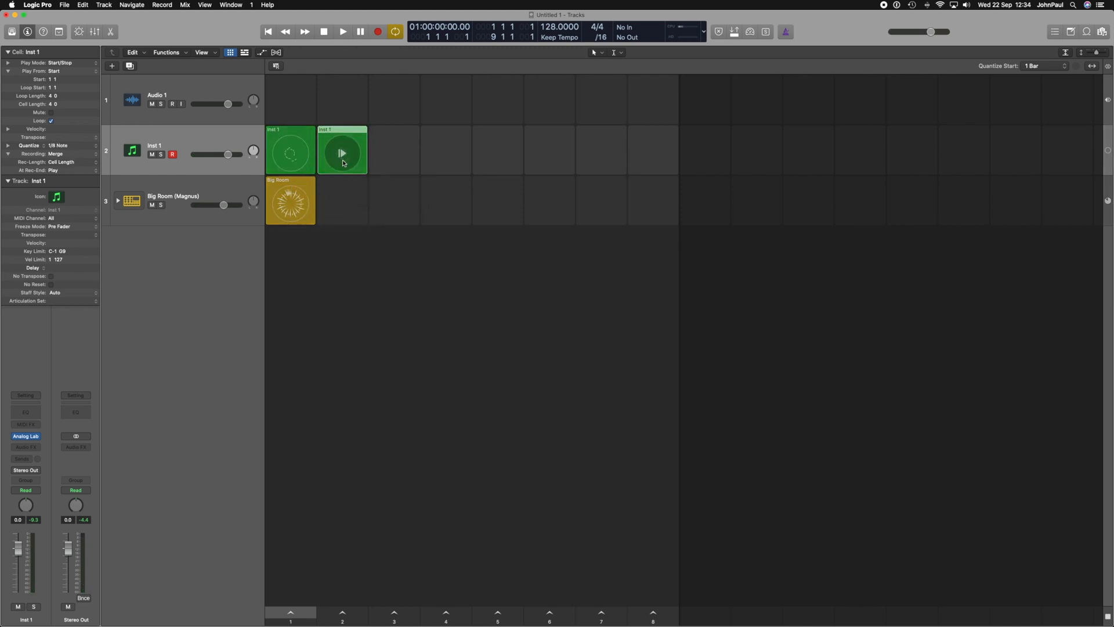
Open the copied Inst 1 cell's notes for editing in the Piano Roll
right_click(356, 148)
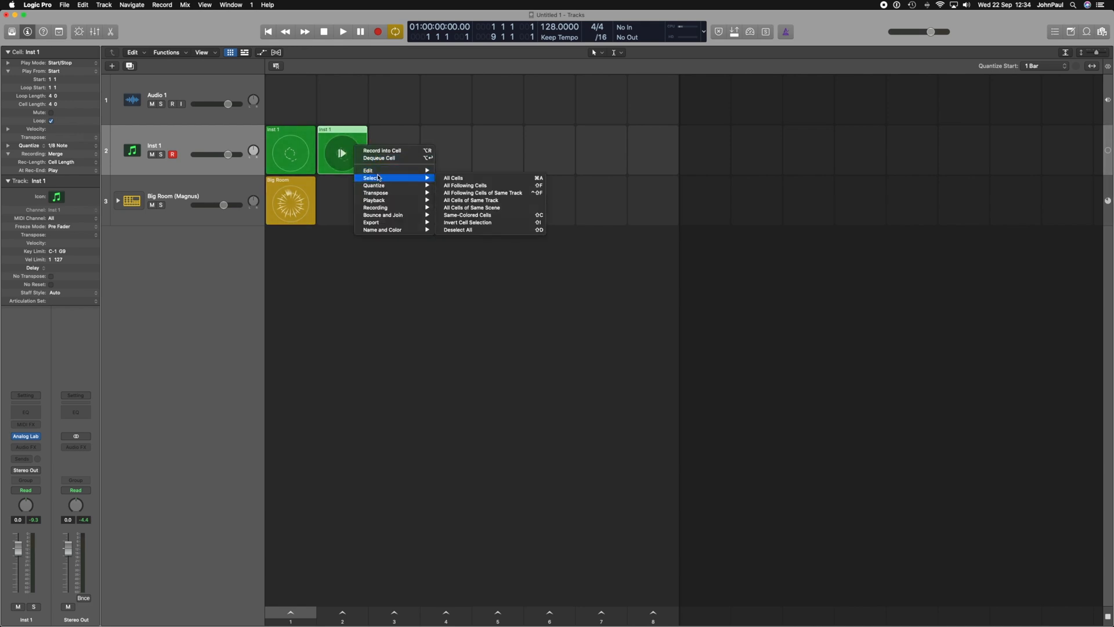
left_click(348, 104)
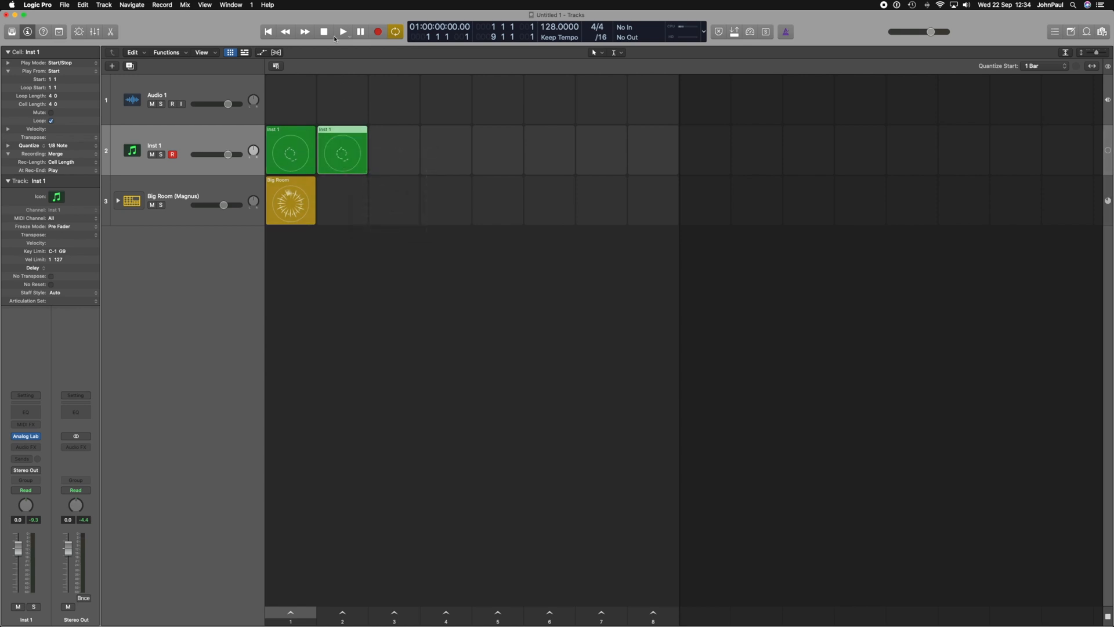
double_click(359, 146)
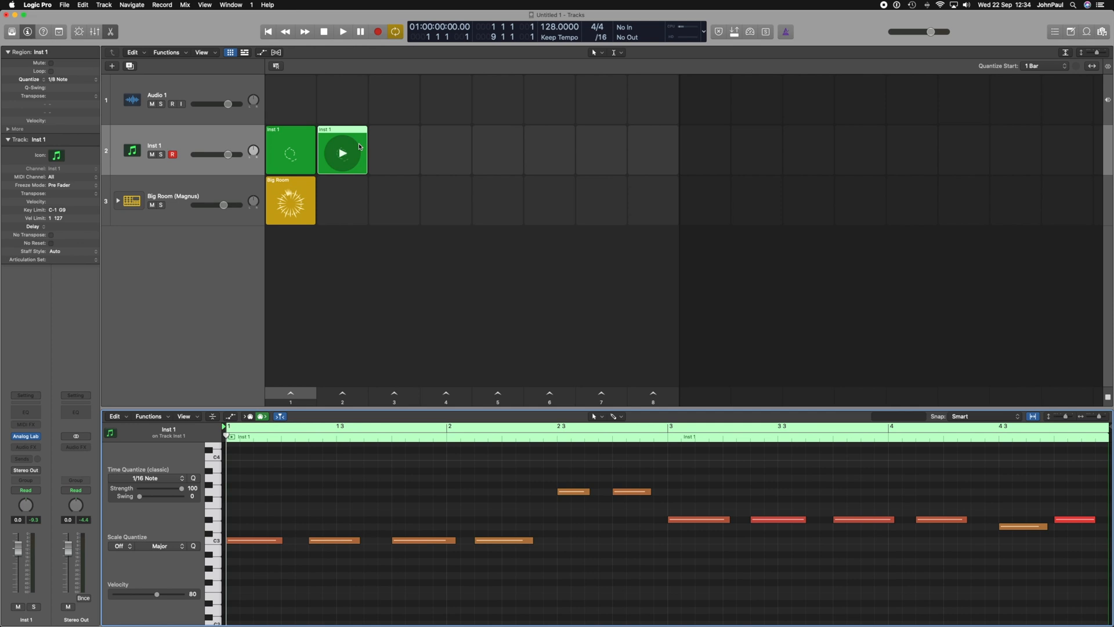
left_click(111, 33)
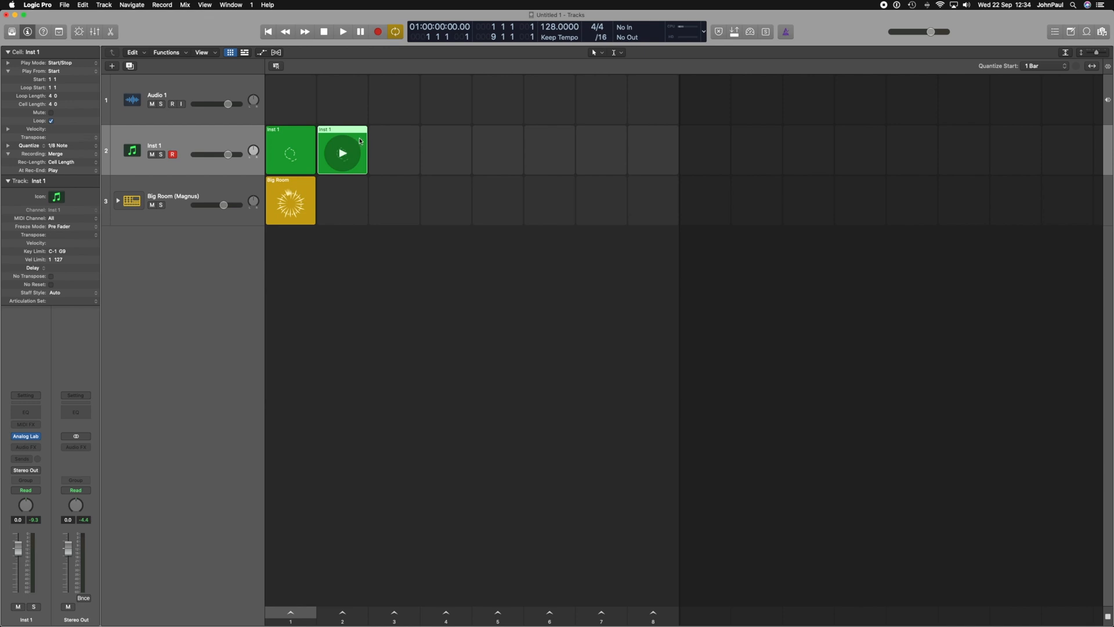
double_click(360, 140)
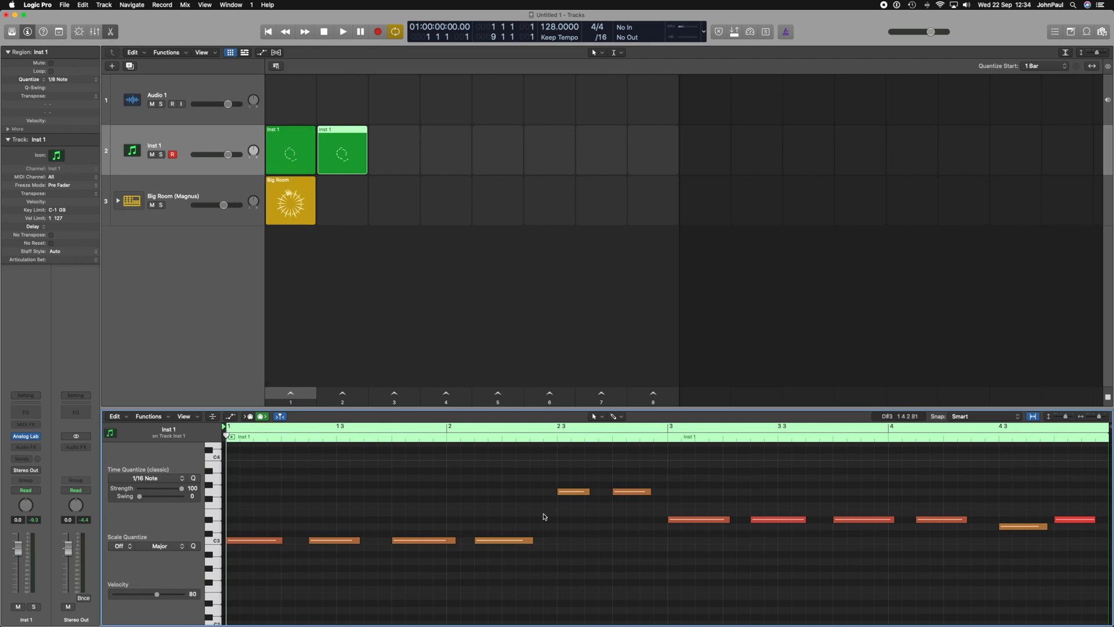
Raise the last four notes of the copied Inst 1 cell so that they form an ascending line
left_click(690, 519)
left_click(794, 521)
left_click(851, 520)
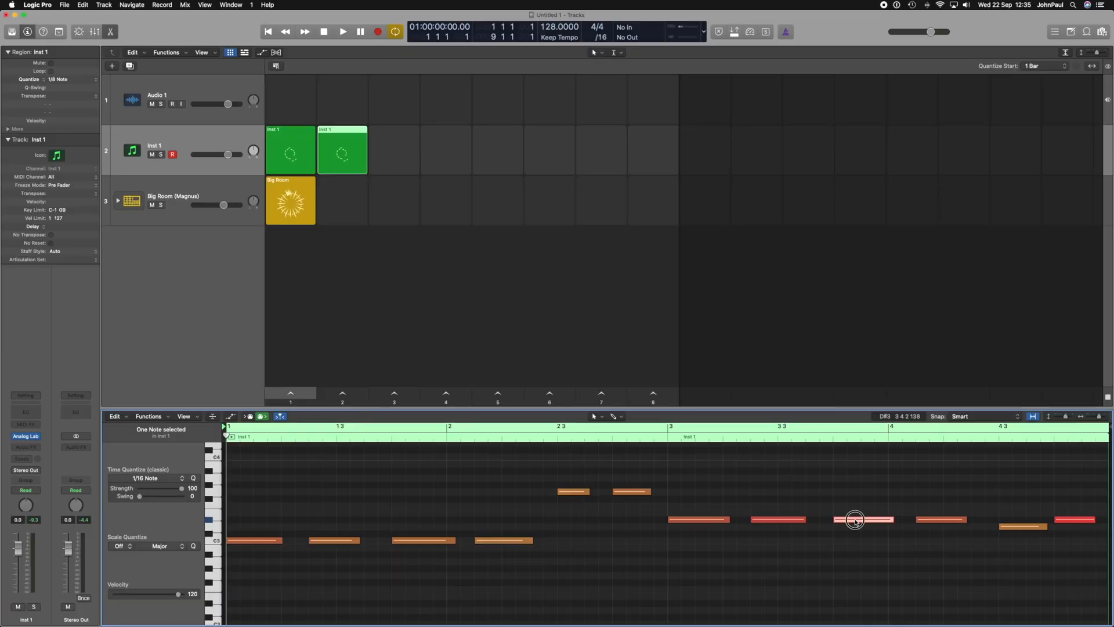
left_click_drag(854, 518, 855, 514)
left_click_drag(923, 518, 924, 505)
left_click_drag(1019, 526, 1067, 492)
Play back the edited Inst 1 cell in the second scene to hear the new melody, and stop playback
key("space")
key("space")
key("Return")
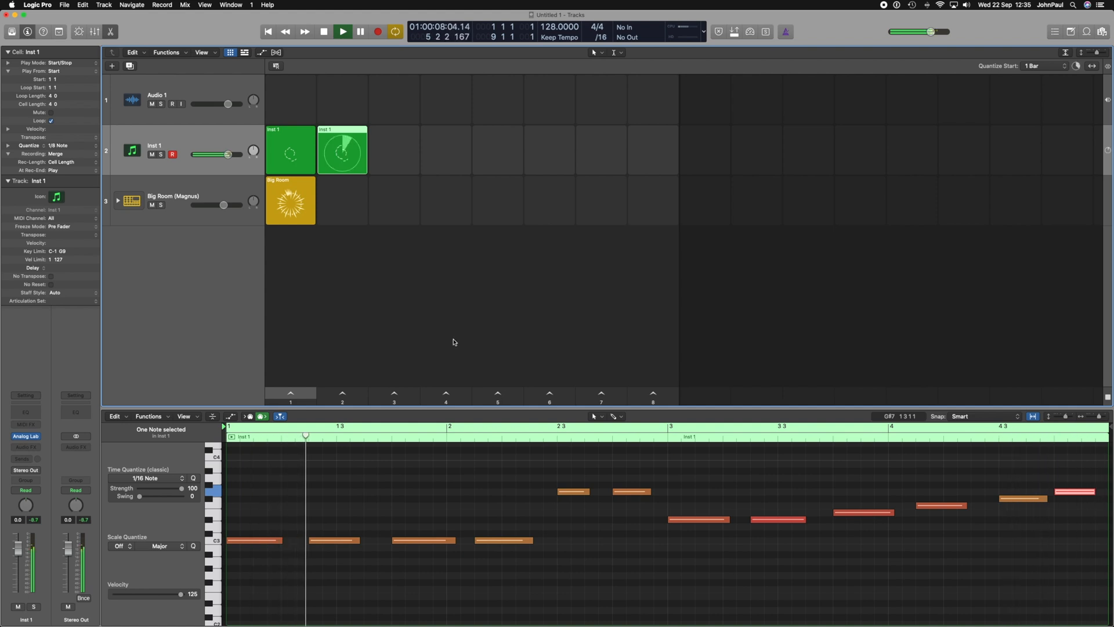
left_click(324, 32)
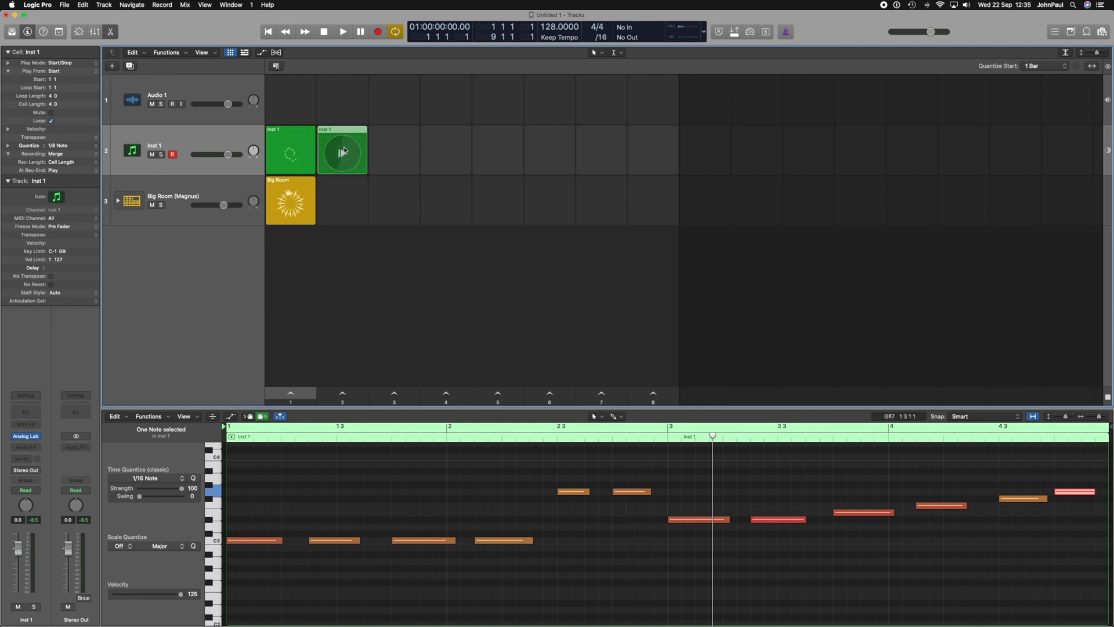
Rename the first Inst 1 cell to Bass Verse
left_click(280, 130)
right_click(281, 130)
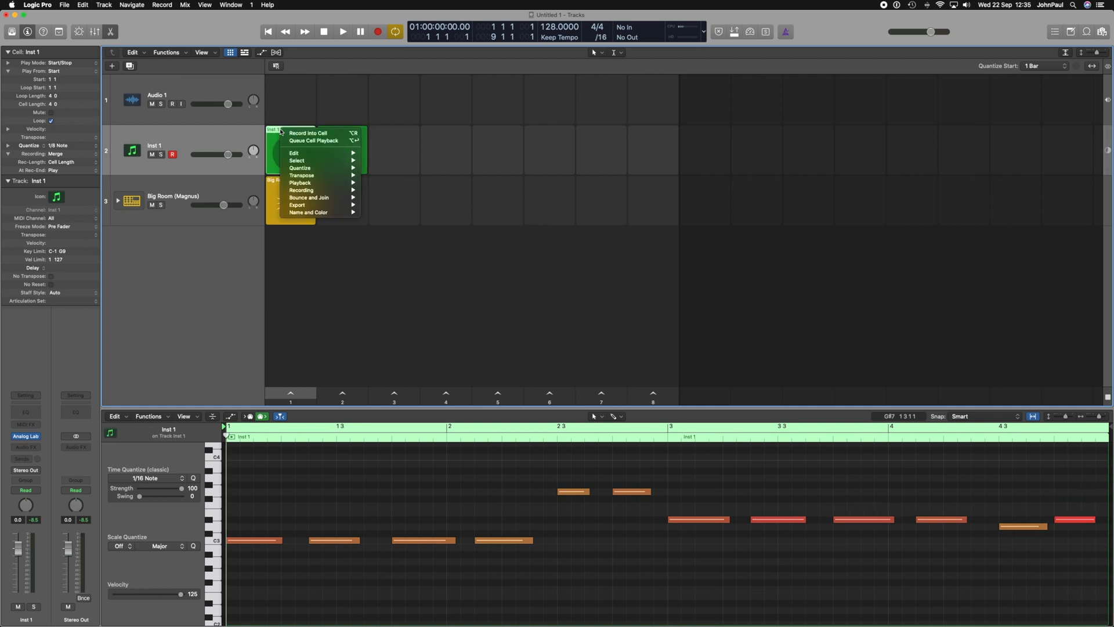
mouse_move(320, 213)
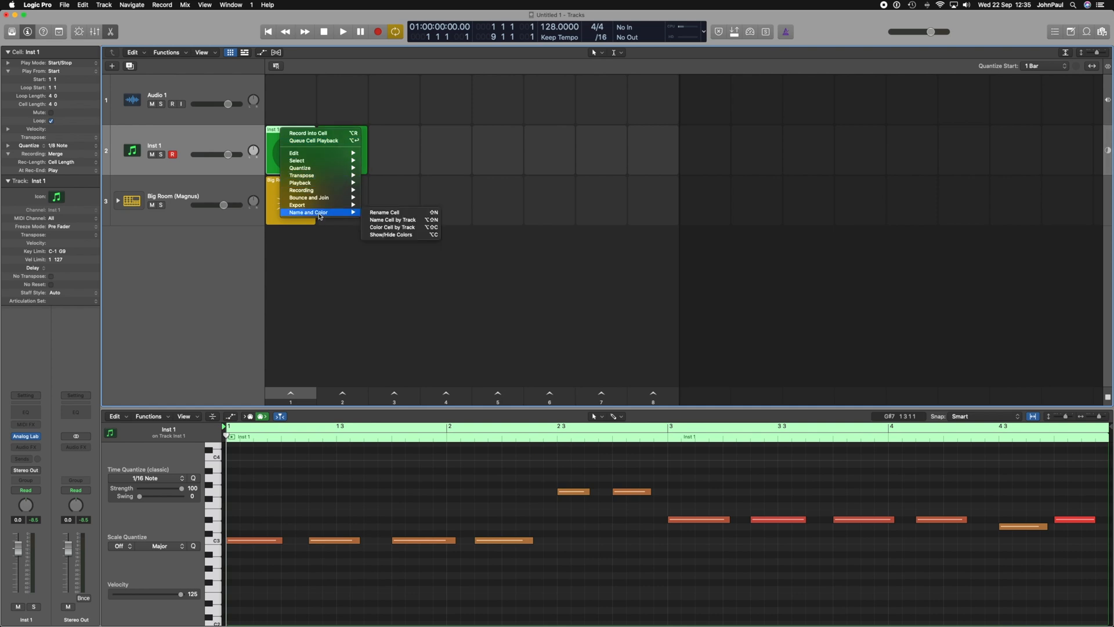
left_click(392, 213)
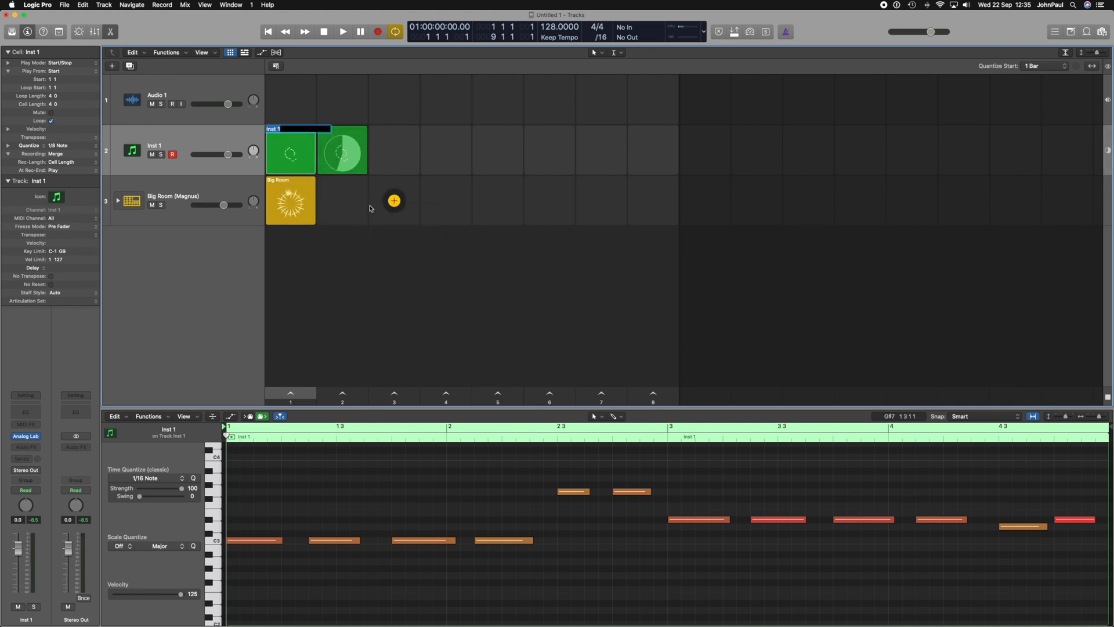
type("Bass Vers")
key("Return")
Rename the second Inst 1 cell to Bass Chorus
right_click(333, 132)
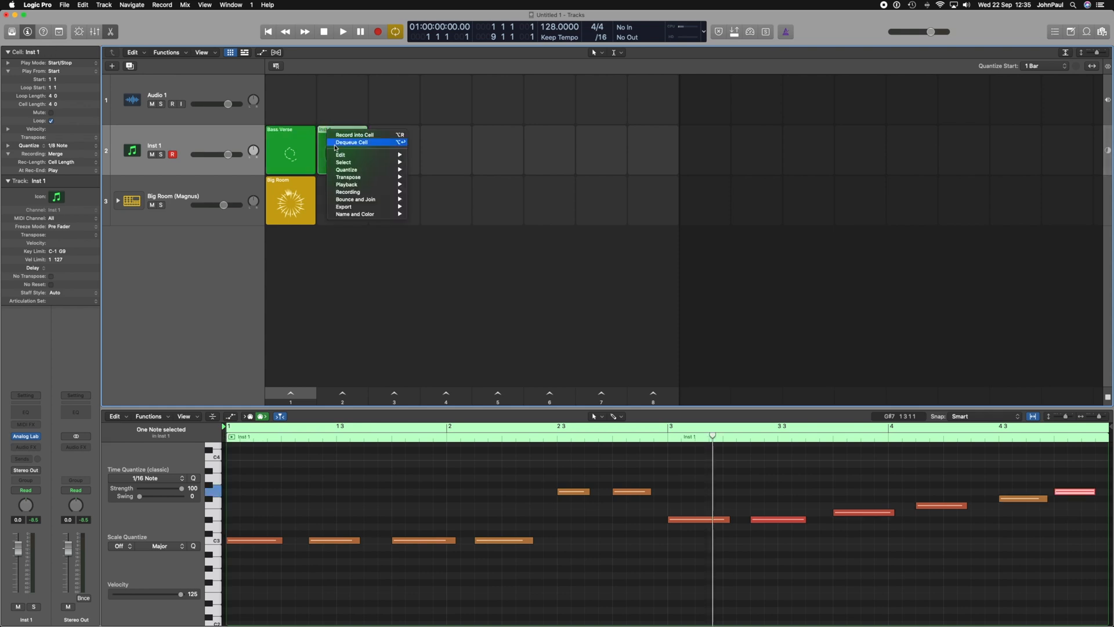
mouse_move(378, 214)
left_click(429, 215)
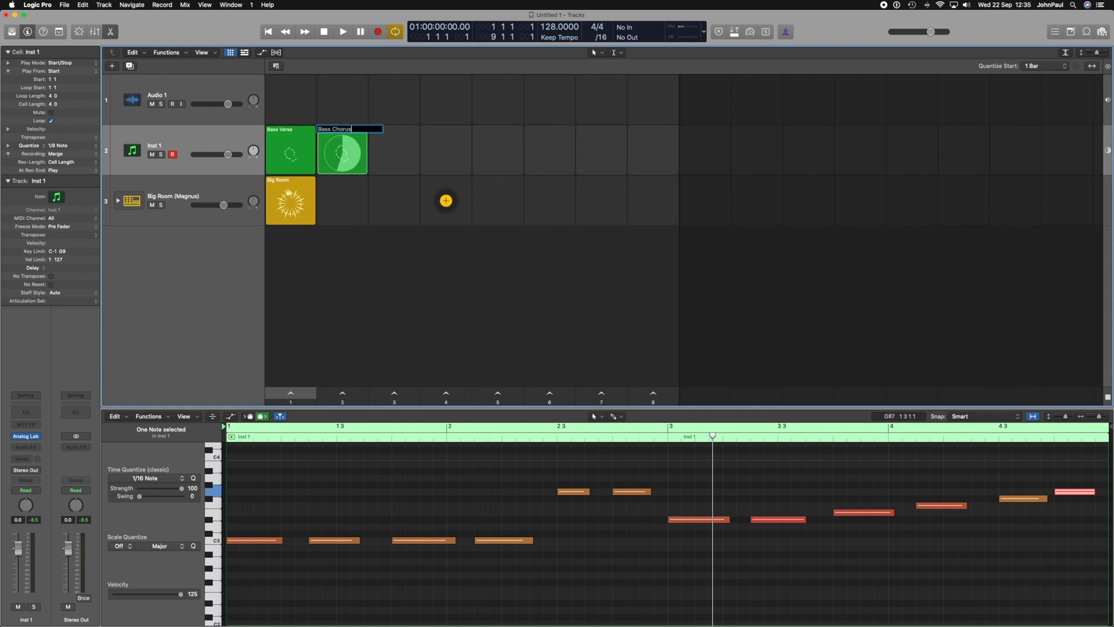
left_click(388, 304)
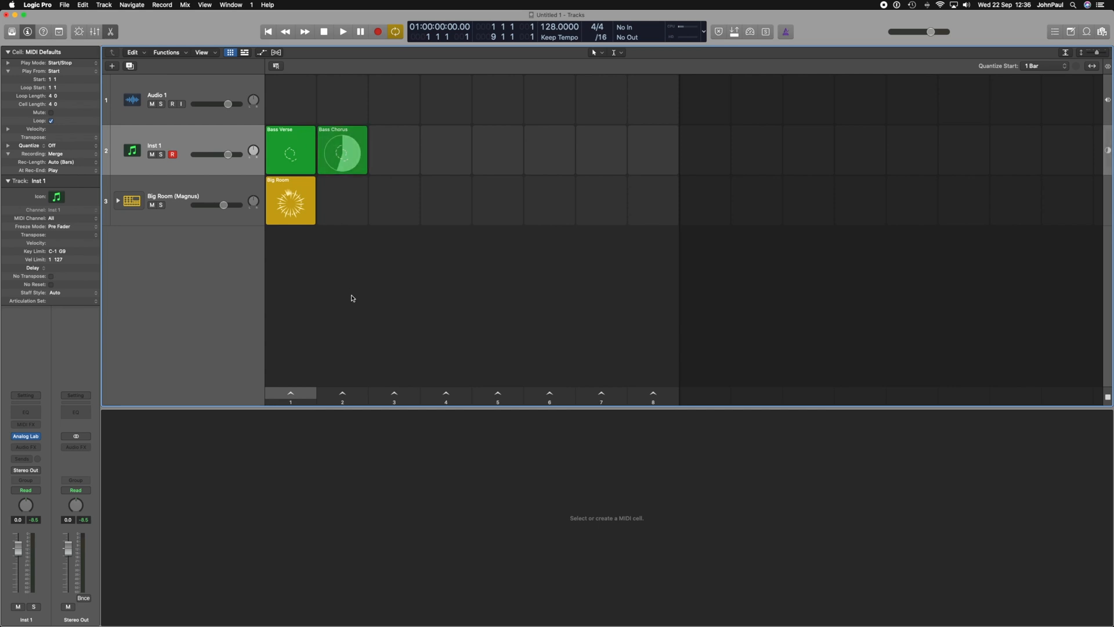
Create a second Drummer cell on the Big Room track in scene 2 and show its Drummer editor
right_click(296, 405)
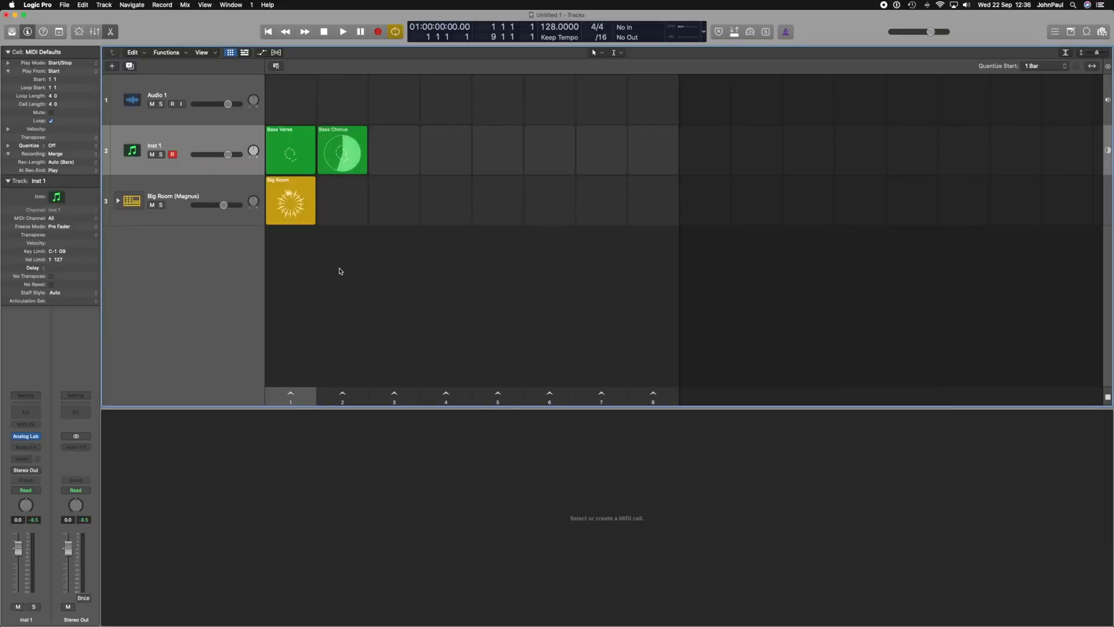
mouse_move(342, 201)
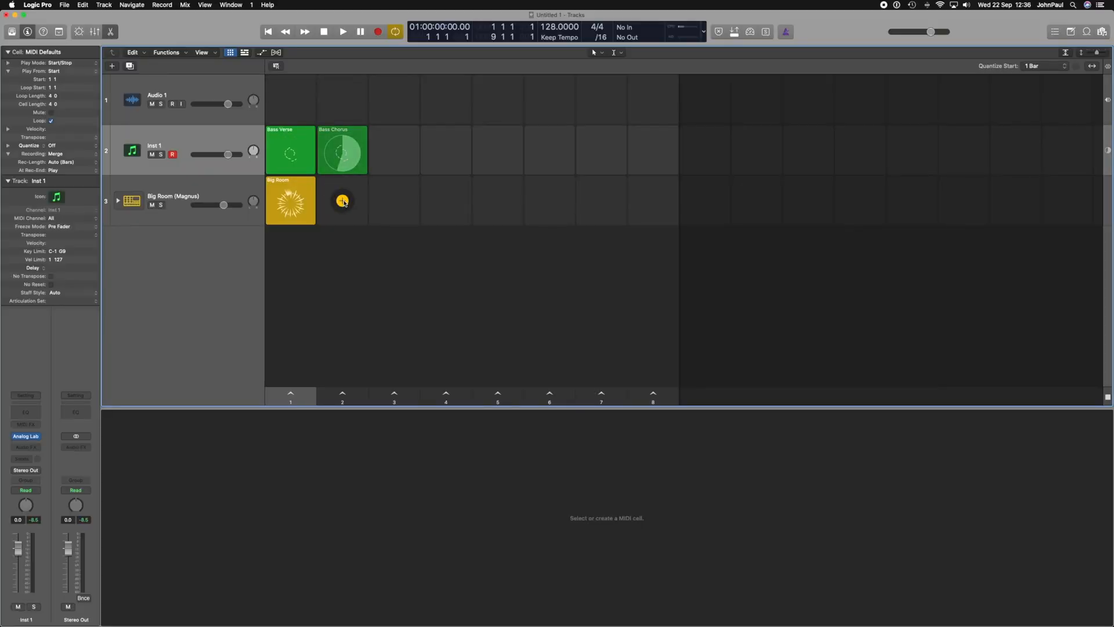
left_click(342, 201)
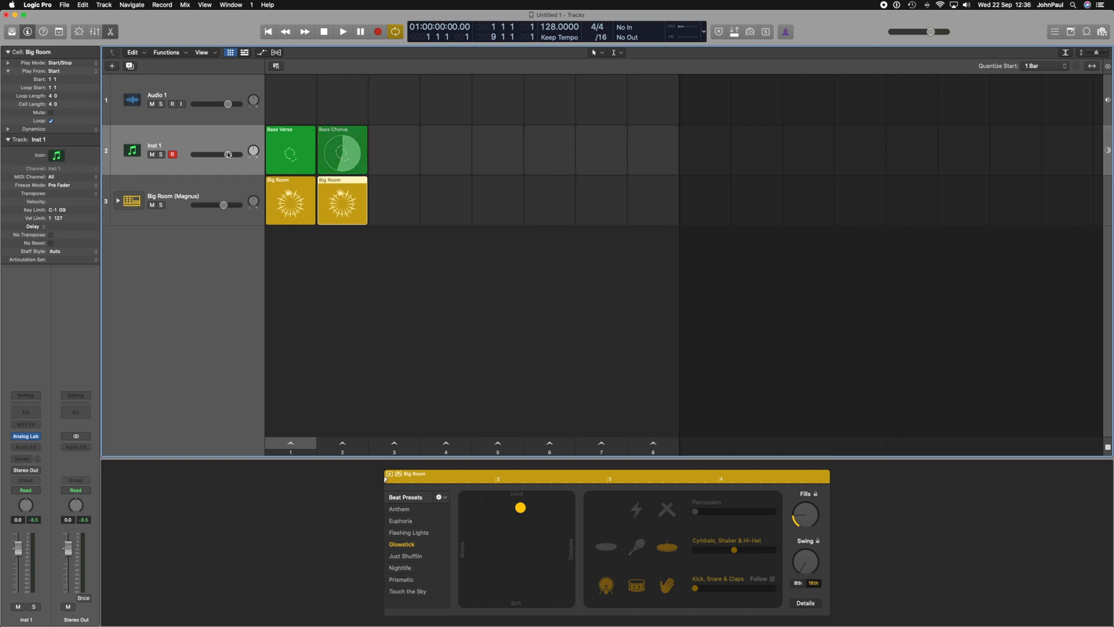
left_click(111, 32)
left_click(112, 33)
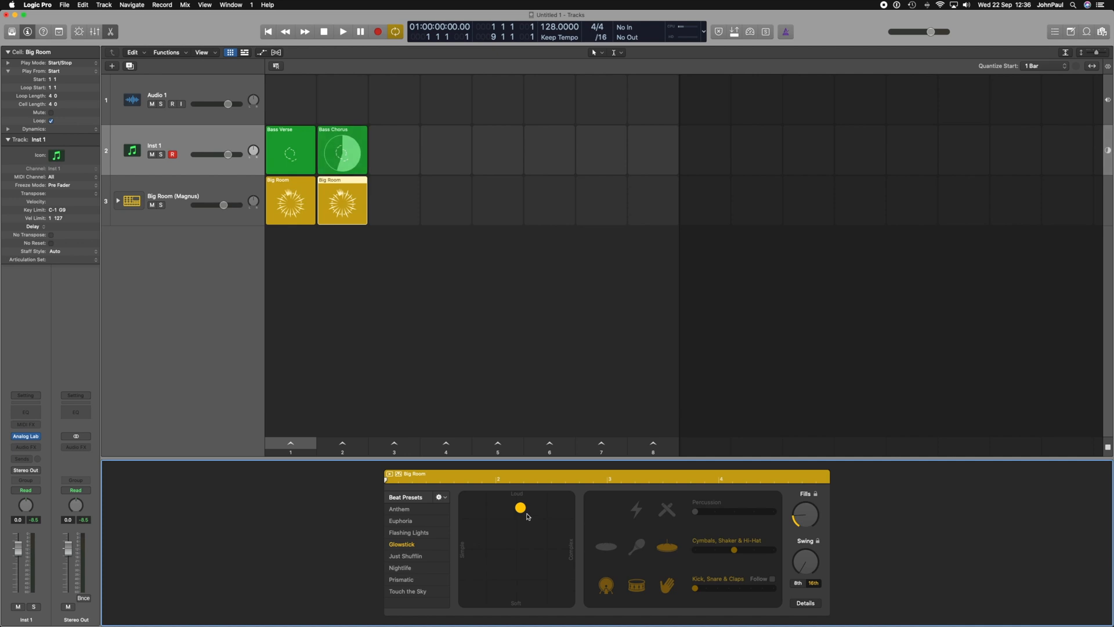
Make the new Drummer cell's beat more complex, raise the Cymbals, Shaker & Hi-Hat variation, and add Percussion
left_click_drag(520, 508, 554, 509)
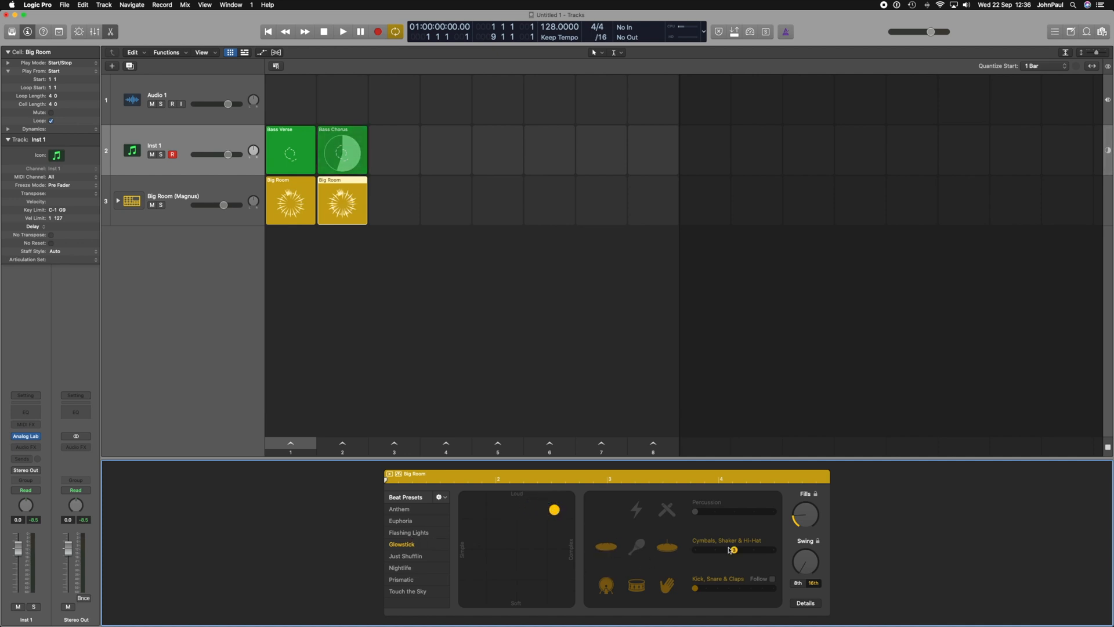
left_click(750, 550)
left_click(707, 513)
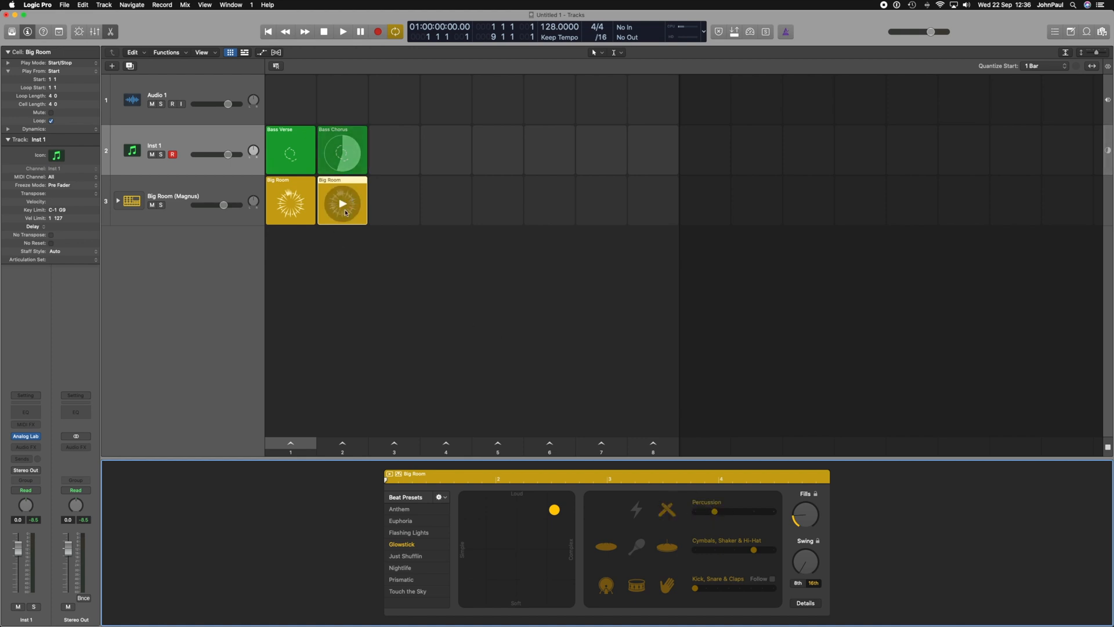
Play the bass and Big Room cells together, triggering scene 1 to compare verse with chorus, and stop playback
mouse_move(307, 206)
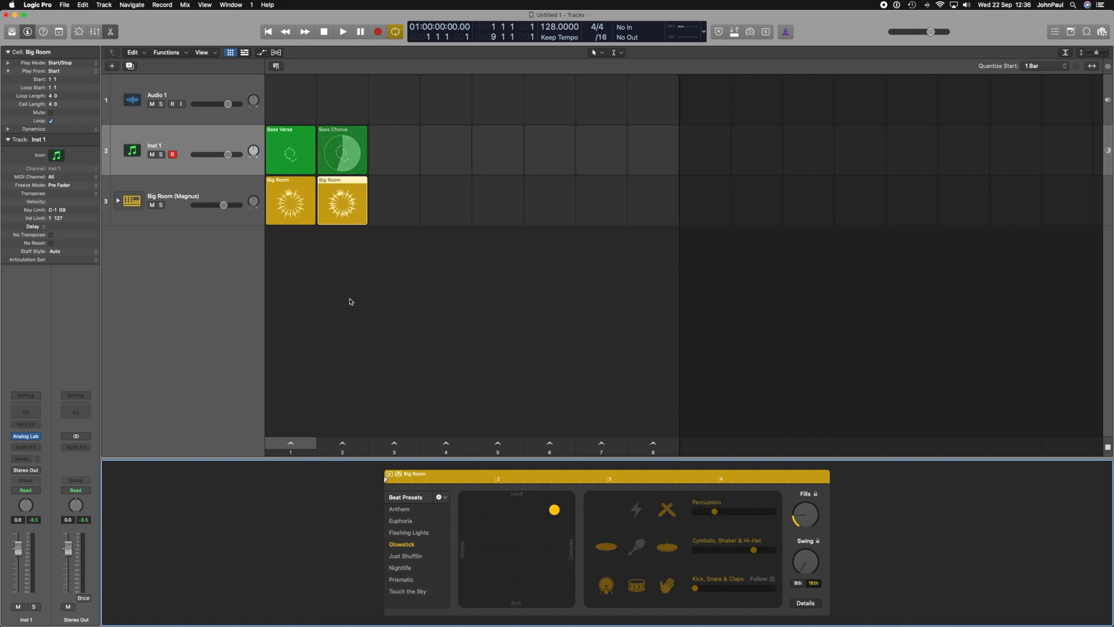
left_click(290, 204)
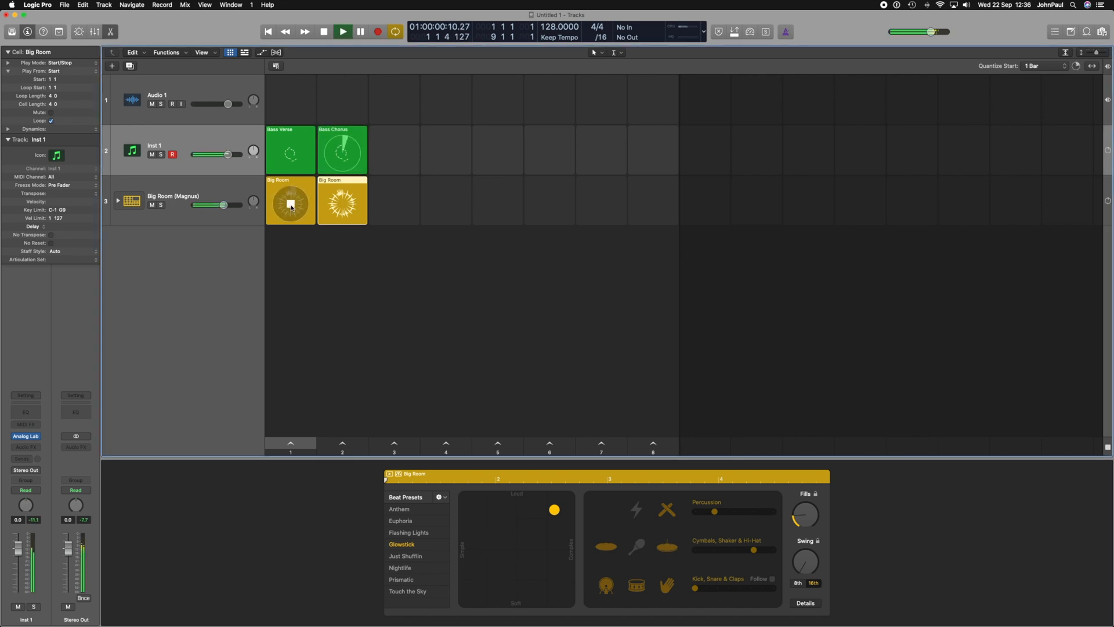
left_click(292, 443)
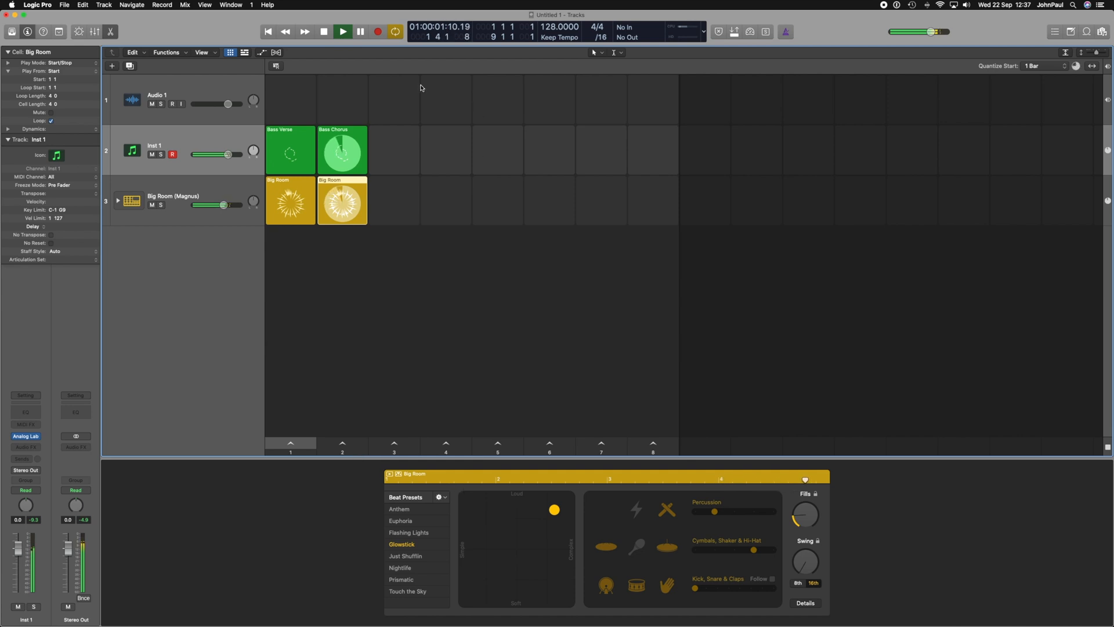
left_click(325, 32)
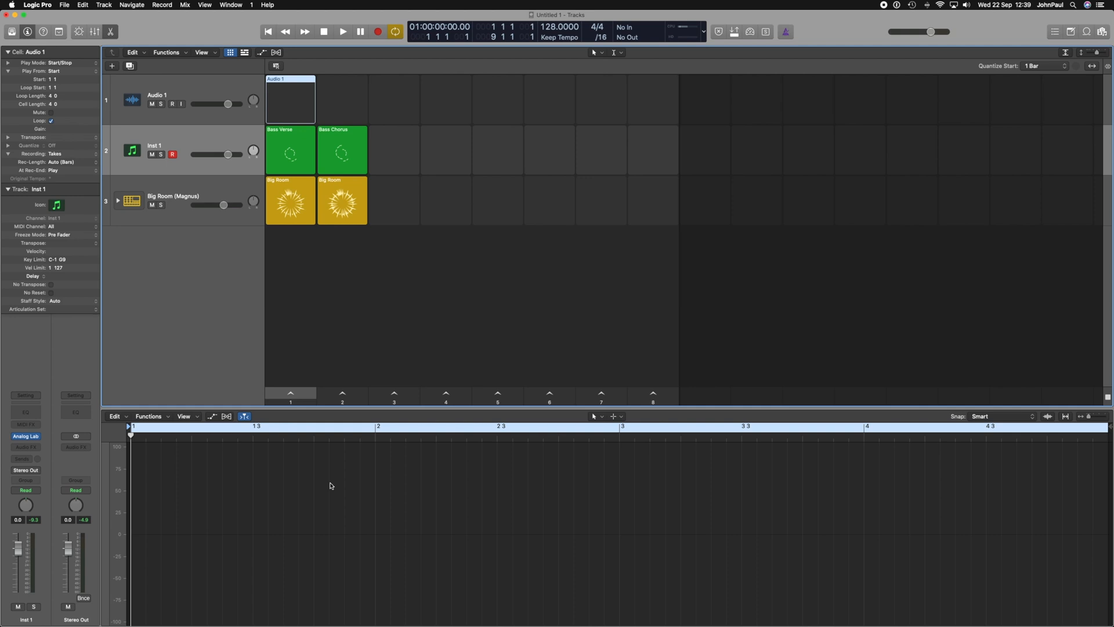
Play the empty Audio 1 cell in scene 1 and delete it
left_click(295, 108)
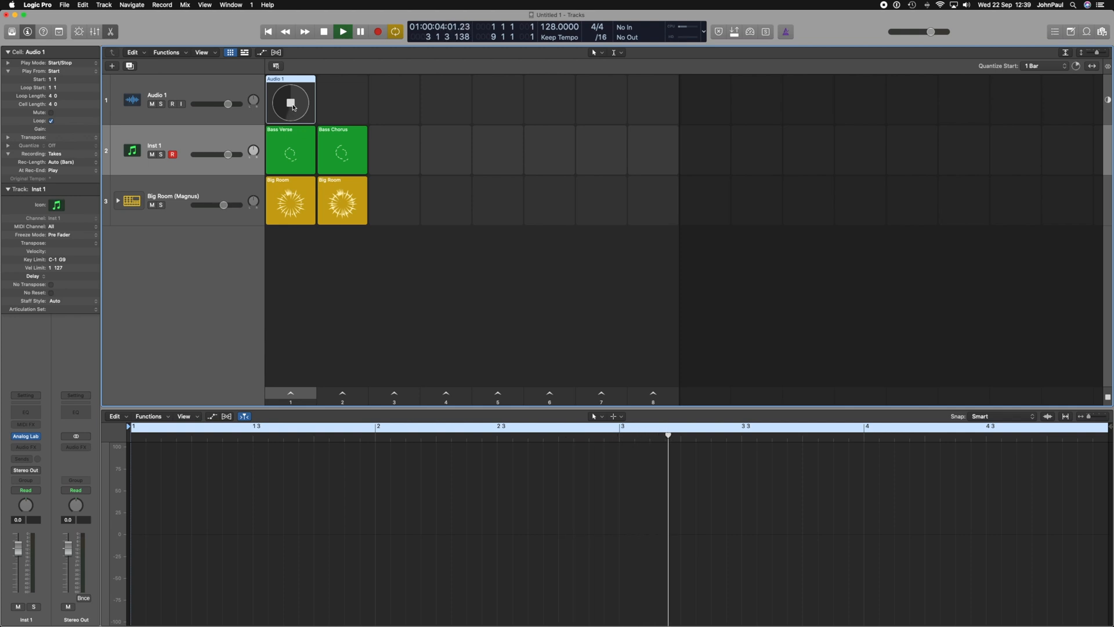
left_click(295, 107)
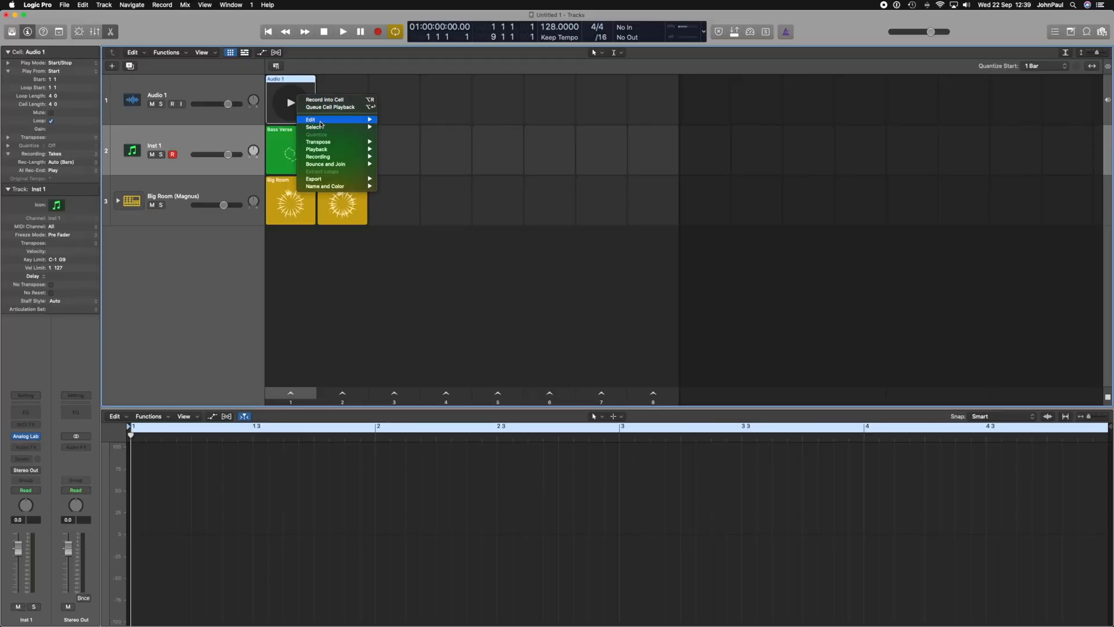
mouse_move(348, 119)
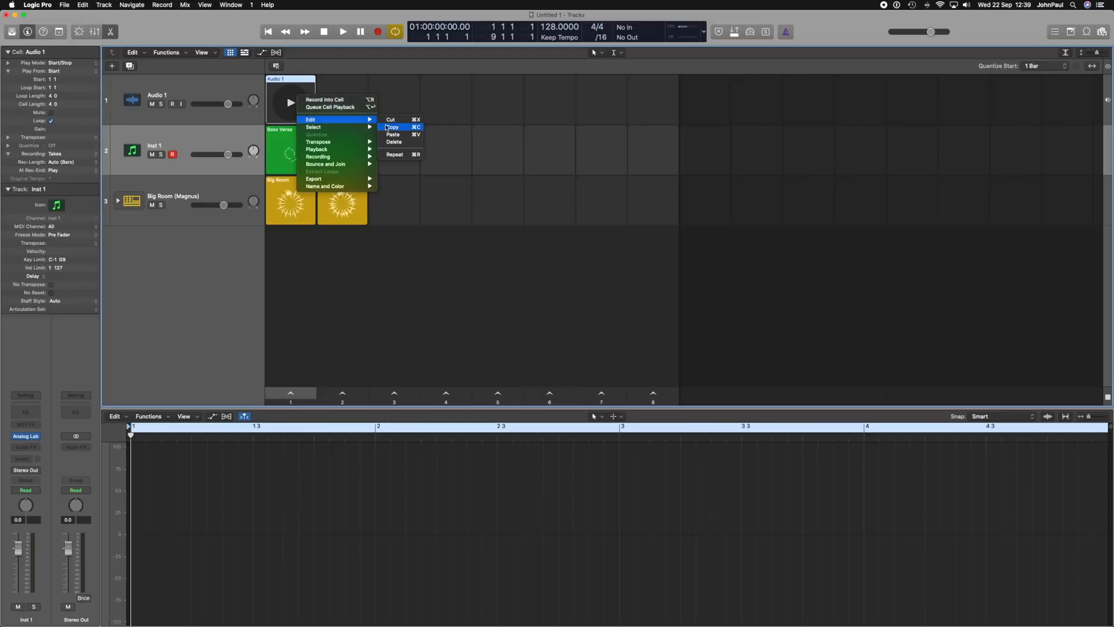
left_click(394, 141)
Record an audio performance into the first cell of the Audio 1 track
right_click(285, 100)
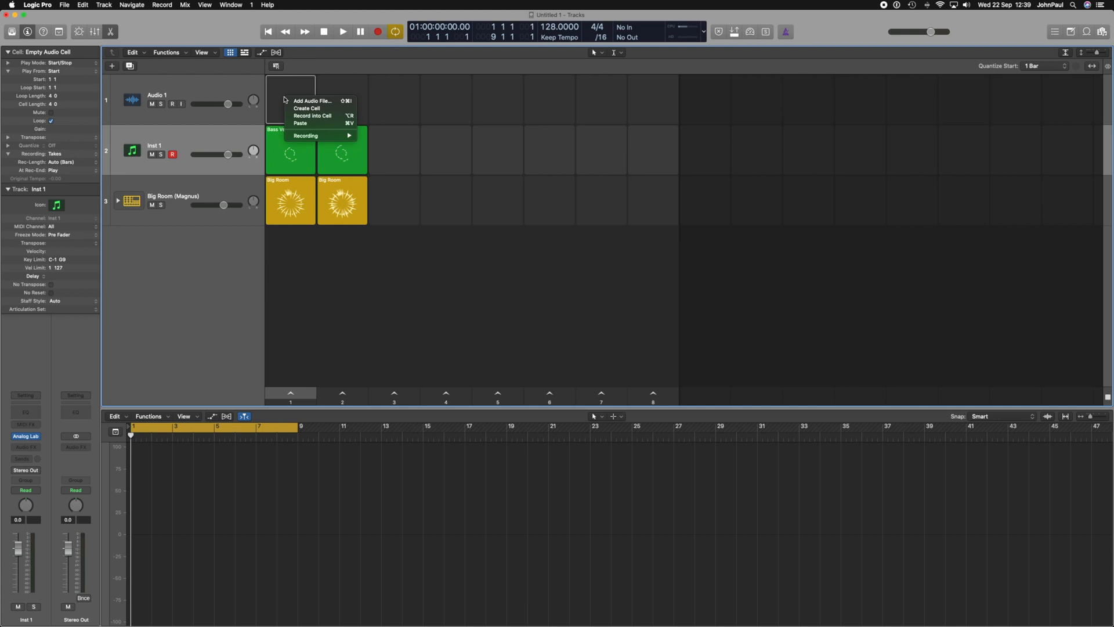
left_click(312, 116)
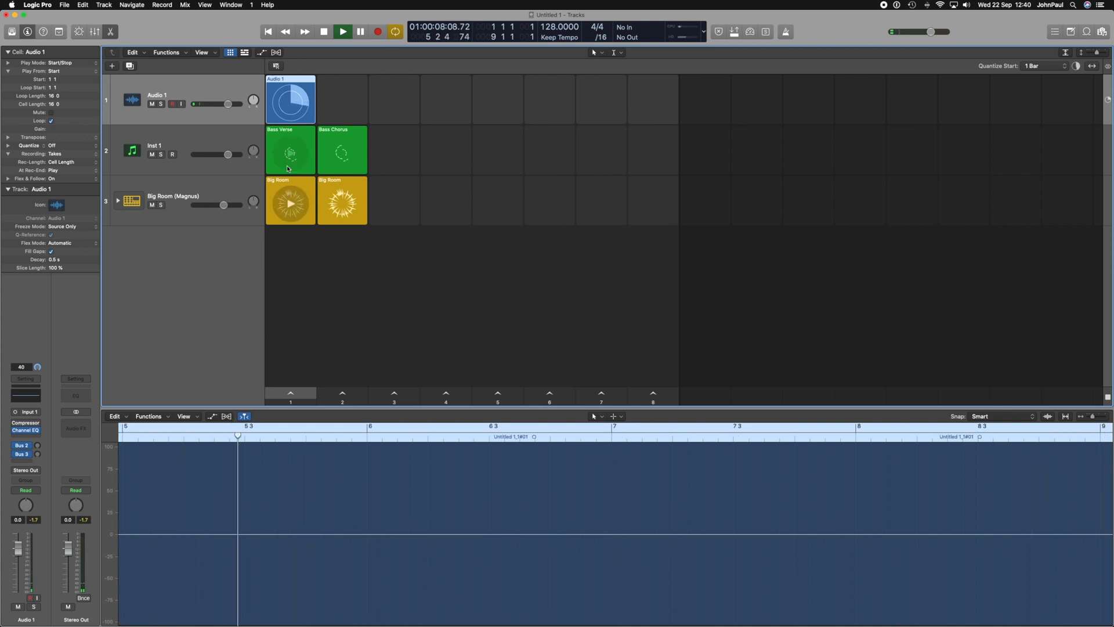
Close the Audio 1 cell's editor and stop playback
key("e")
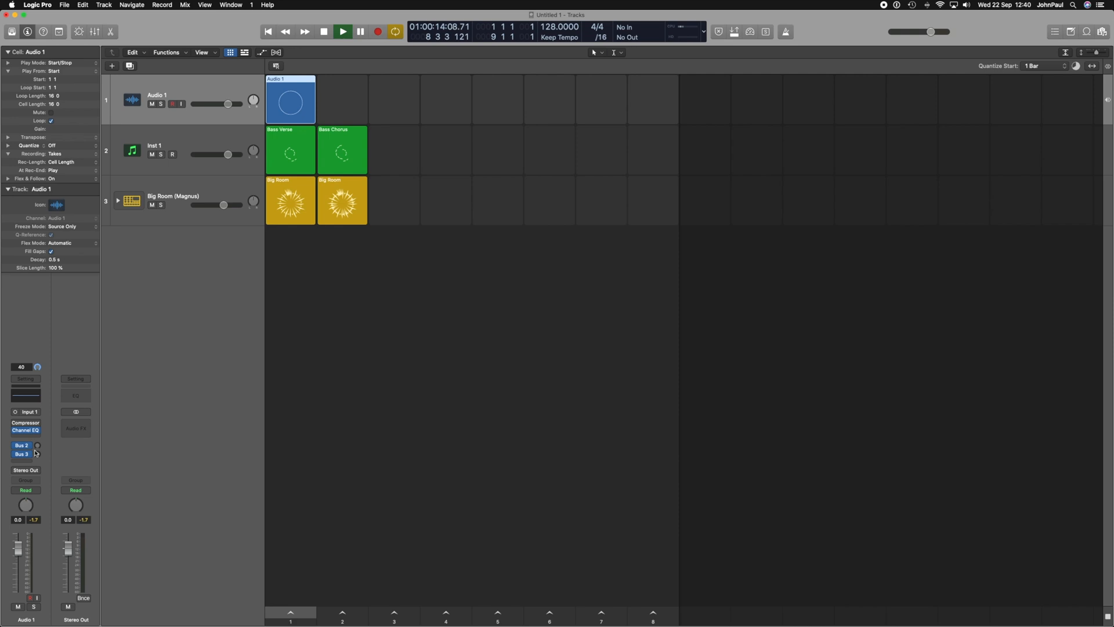
left_click(329, 34)
Show the Tracks area beside the Live Loops grid and briefly view the Mixer
left_click(244, 53)
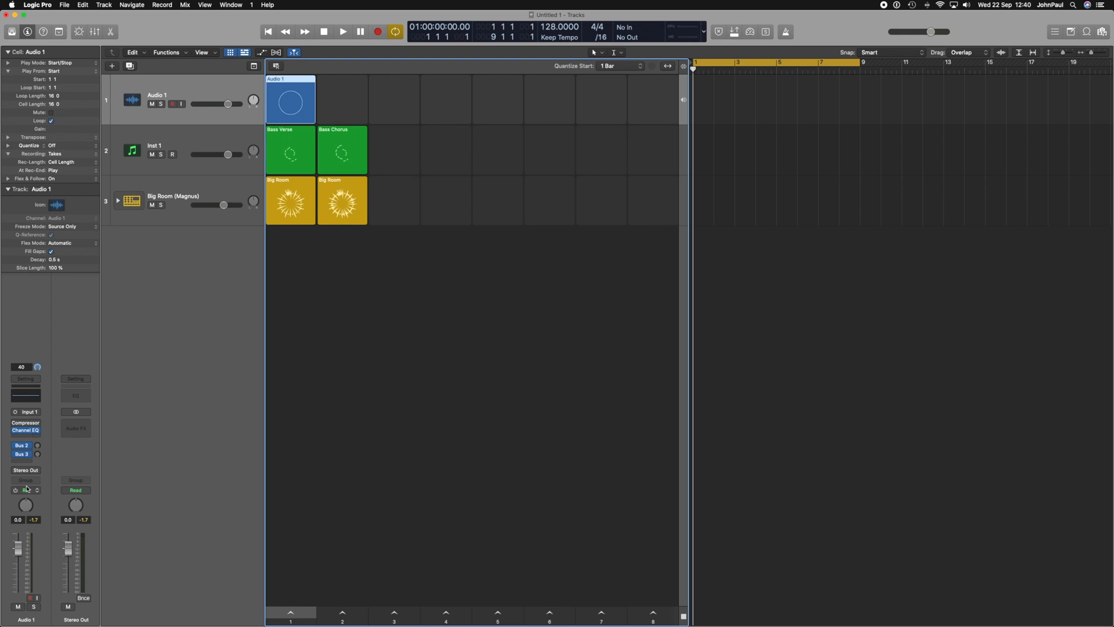
key("x")
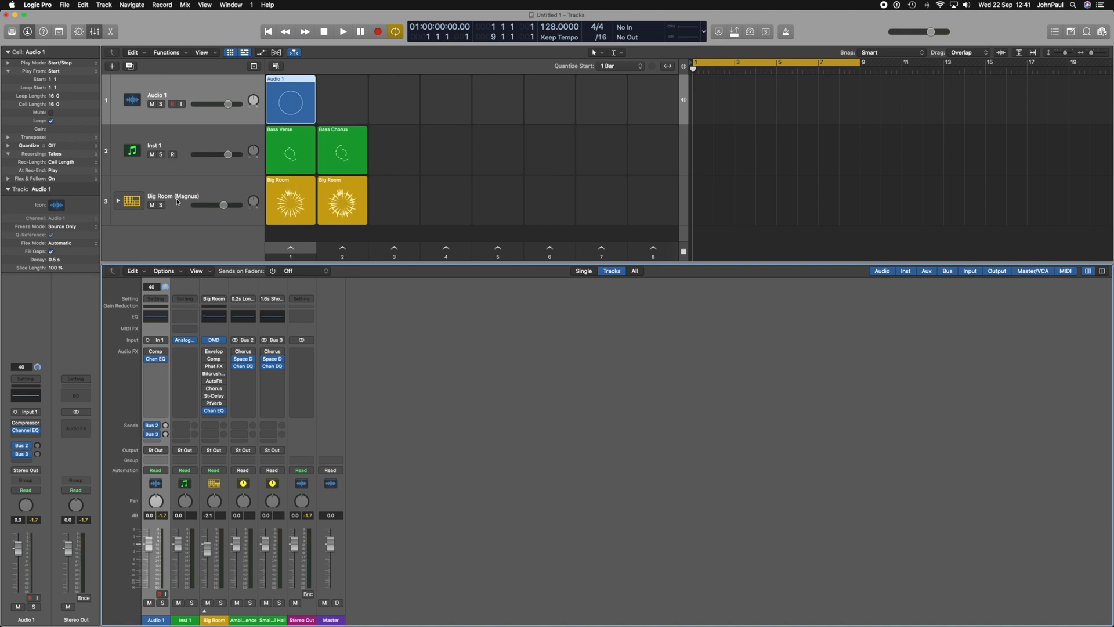
key("x")
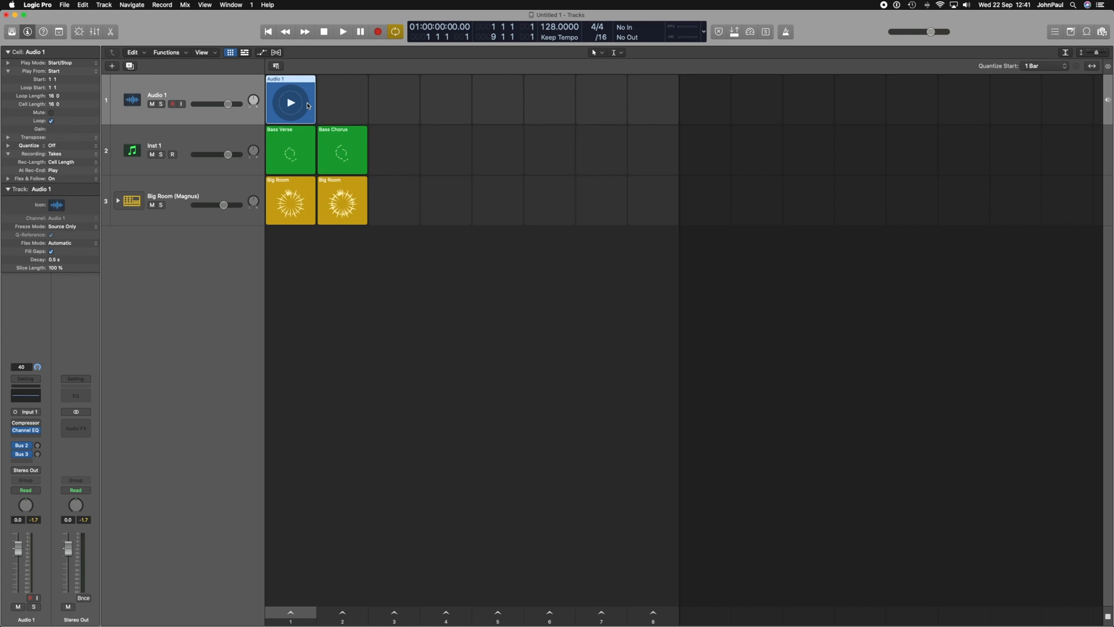
Examine the Bounce Cells in Place options for the Audio 1 cell and dismiss them without bouncing
right_click(308, 106)
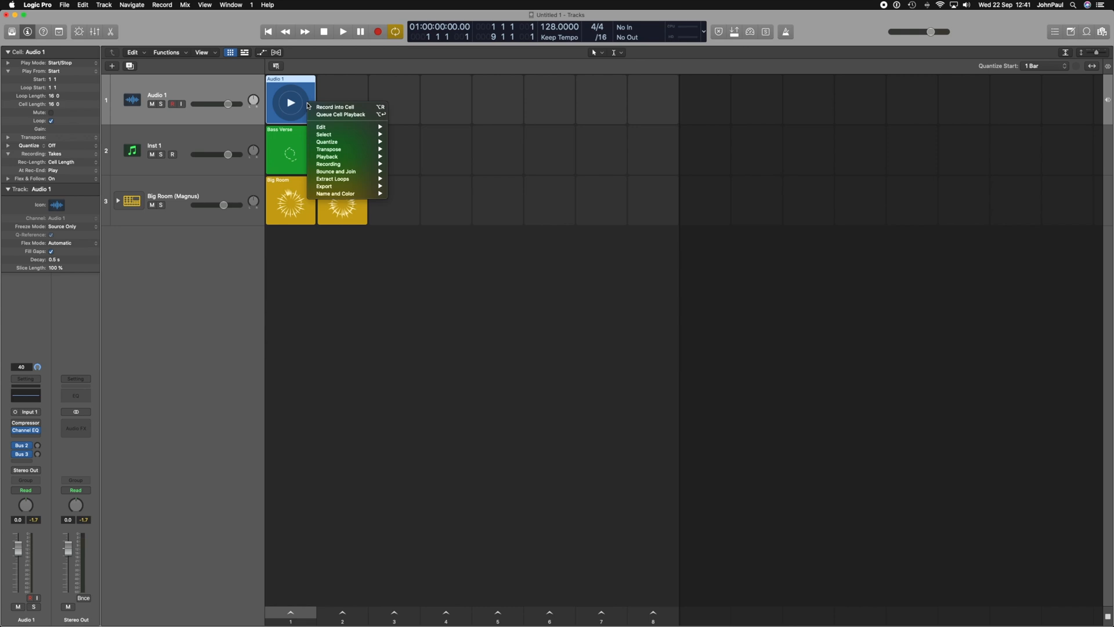
mouse_move(372, 172)
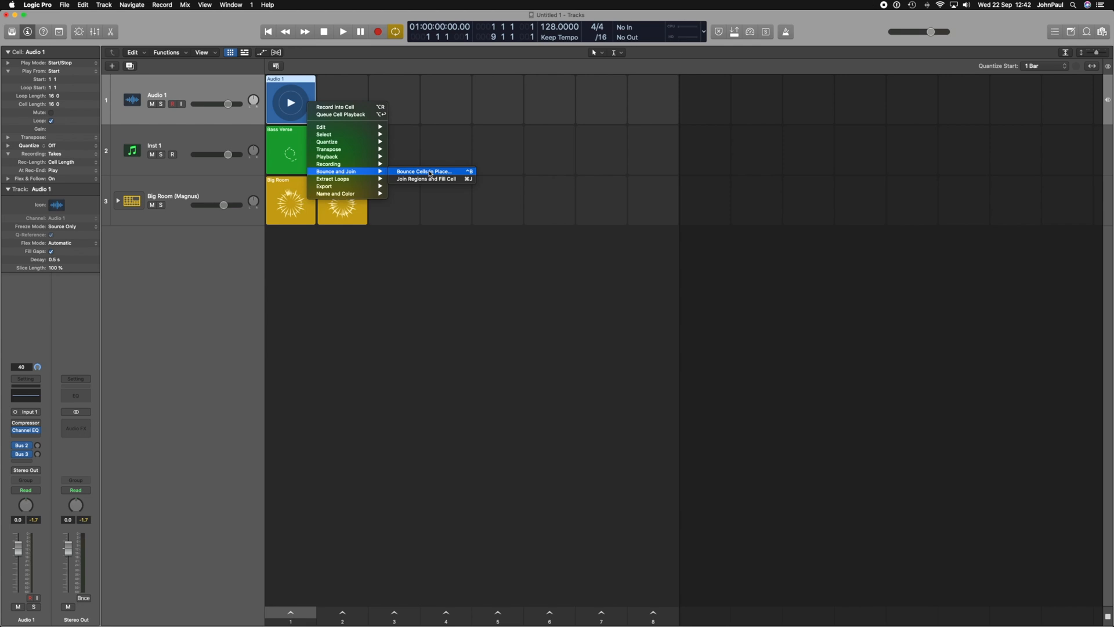
left_click(449, 172)
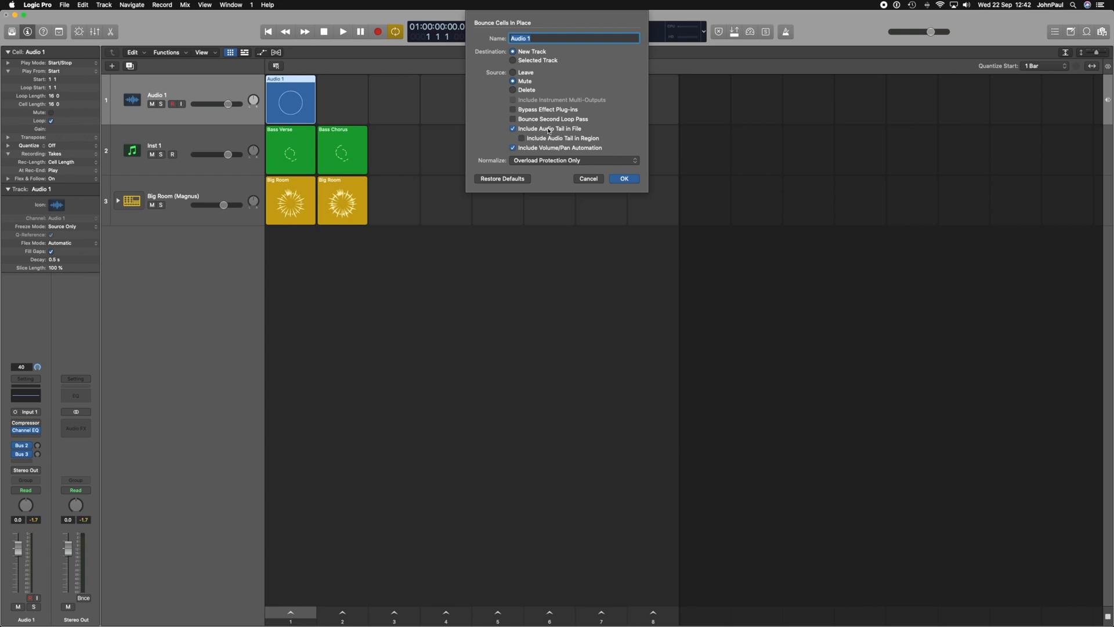
left_click(598, 178)
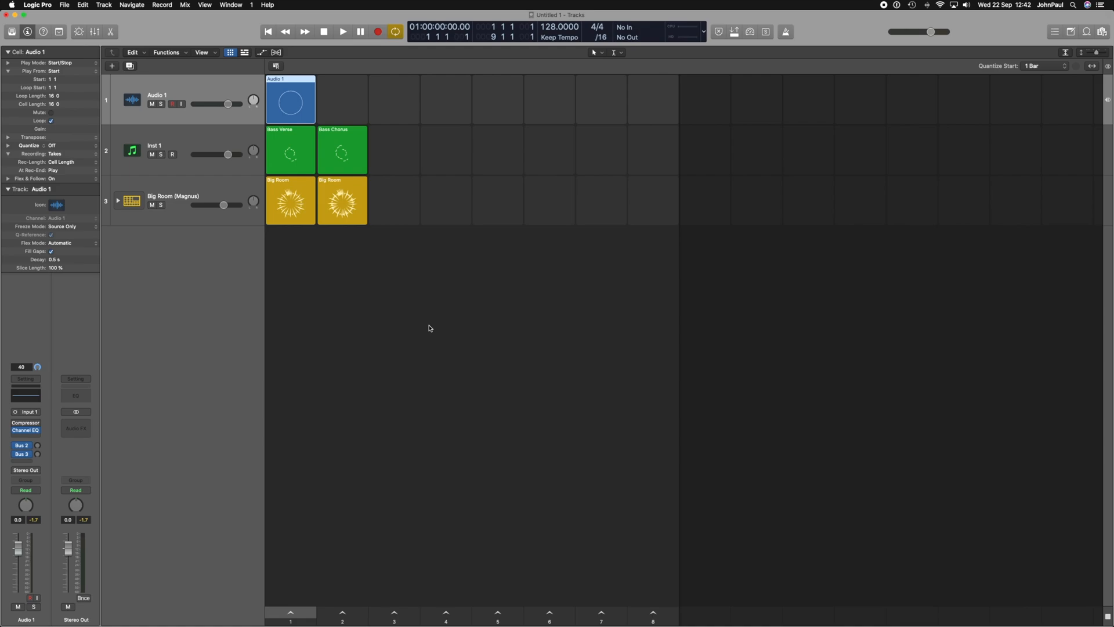
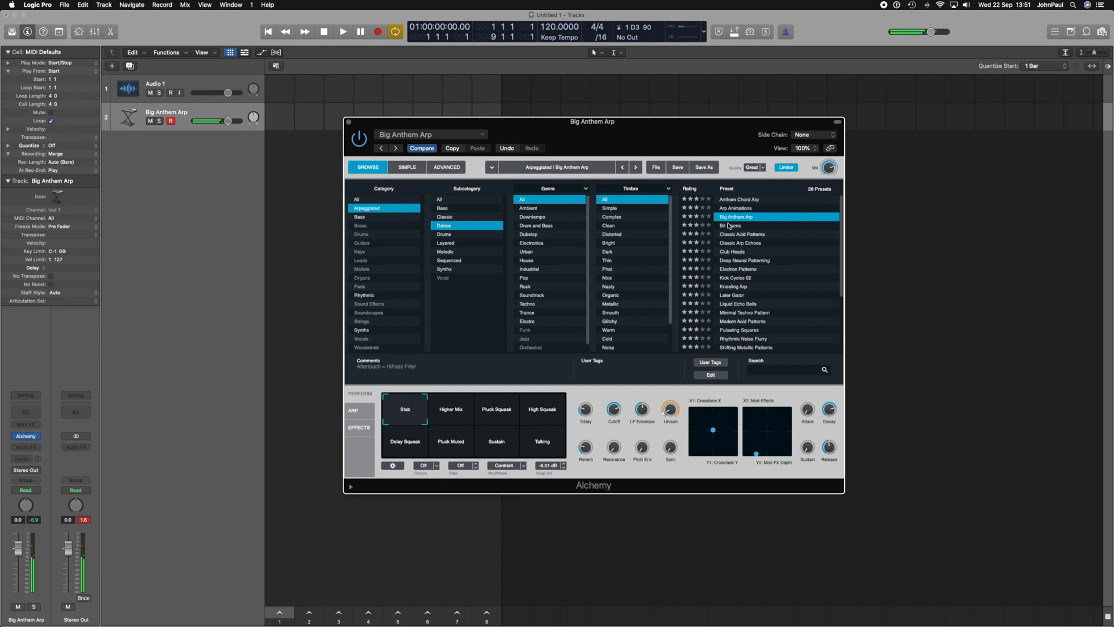
Load the Classic Acid Patterns preset in Alchemy and close the plug-in window
left_click_drag(421, 407, 385, 394)
left_click(741, 233)
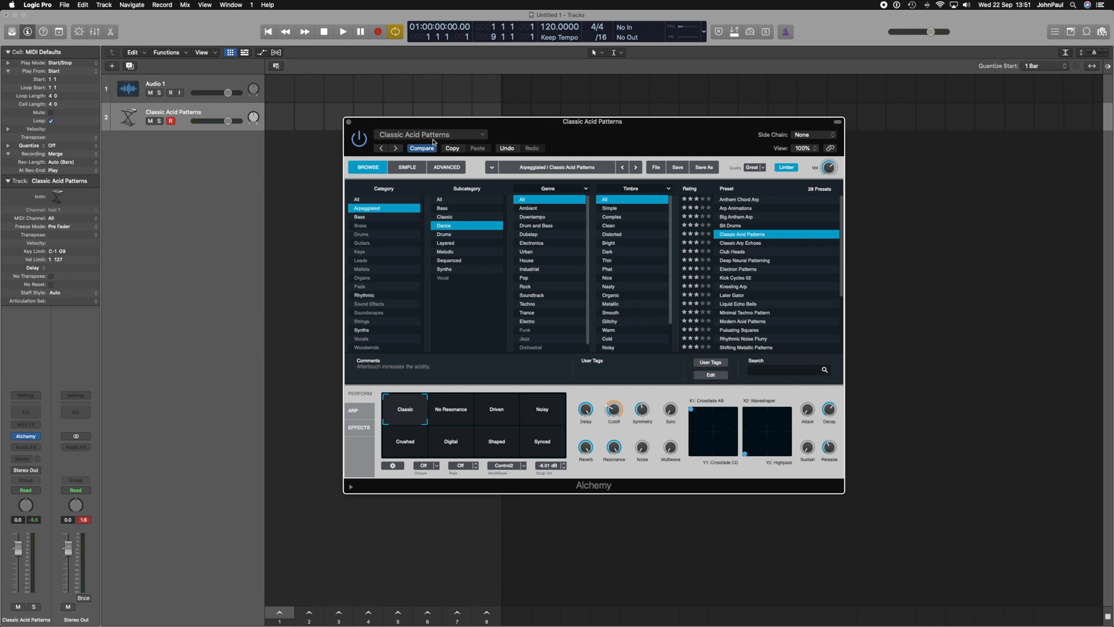
left_click(349, 122)
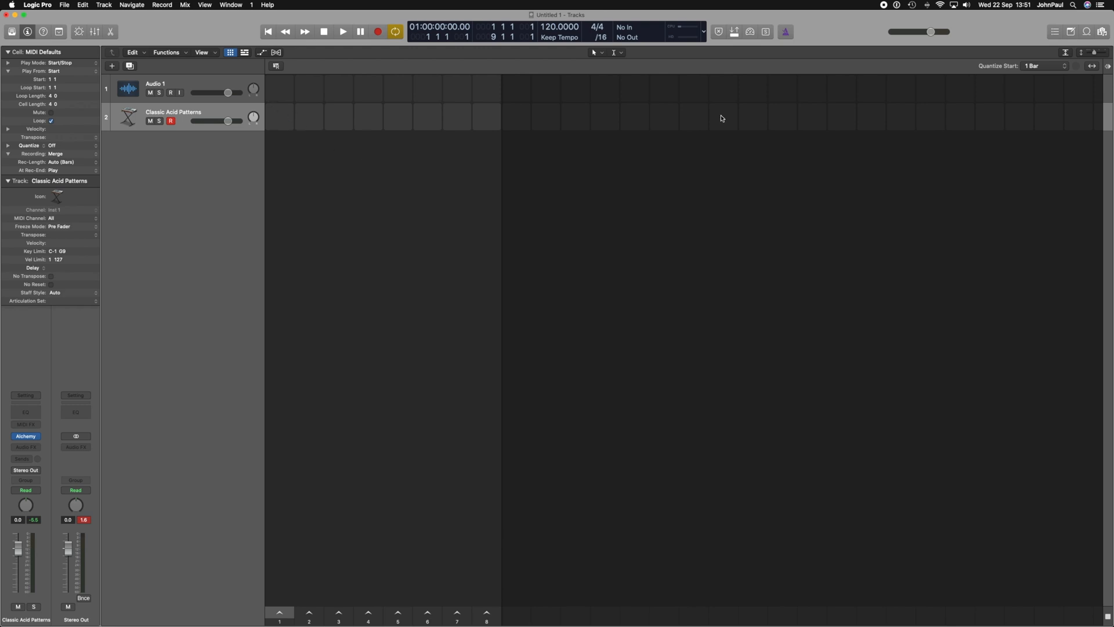
Turn on the metronome, record a synth part into the first Classic Acid Patterns cell, and stop playback
left_click_drag(1094, 52, 1098, 52)
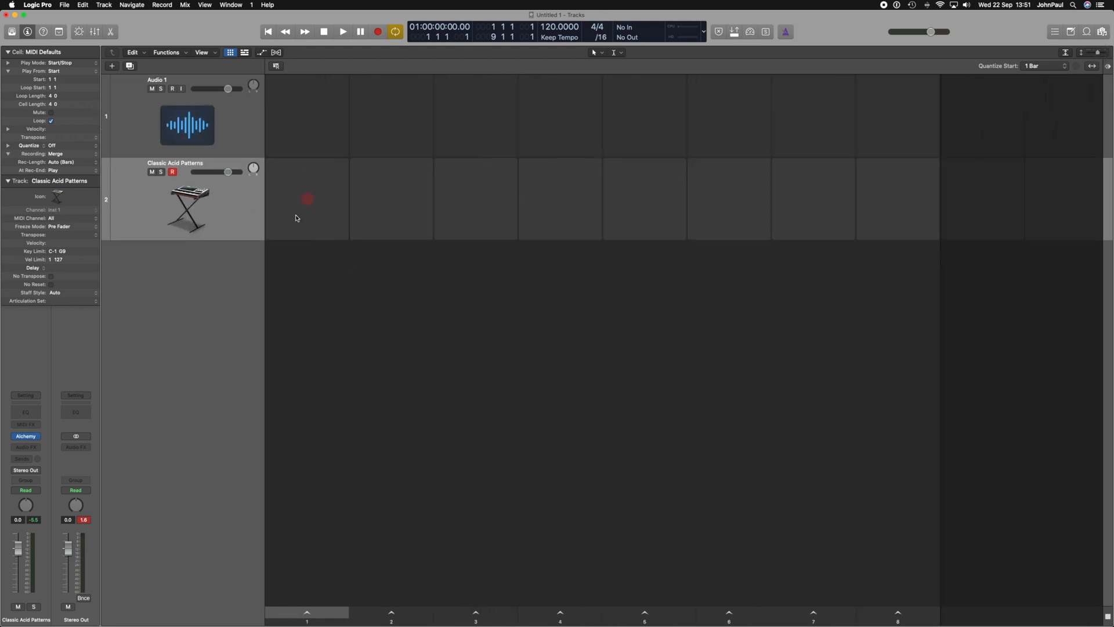
left_click(172, 172)
left_click(786, 33)
mouse_move(310, 212)
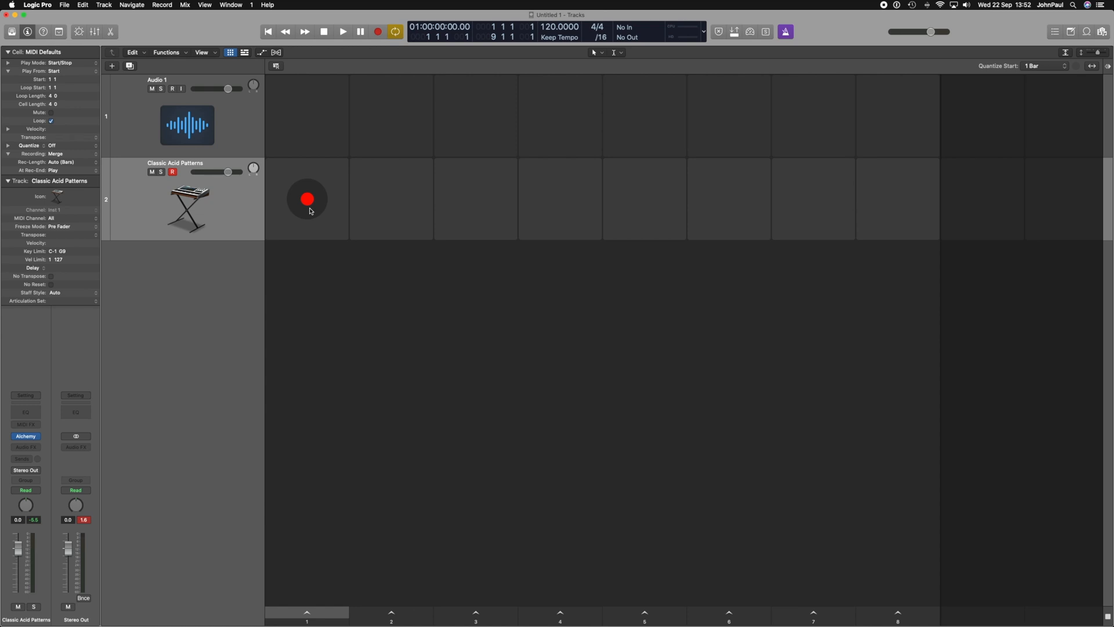
left_click(310, 209)
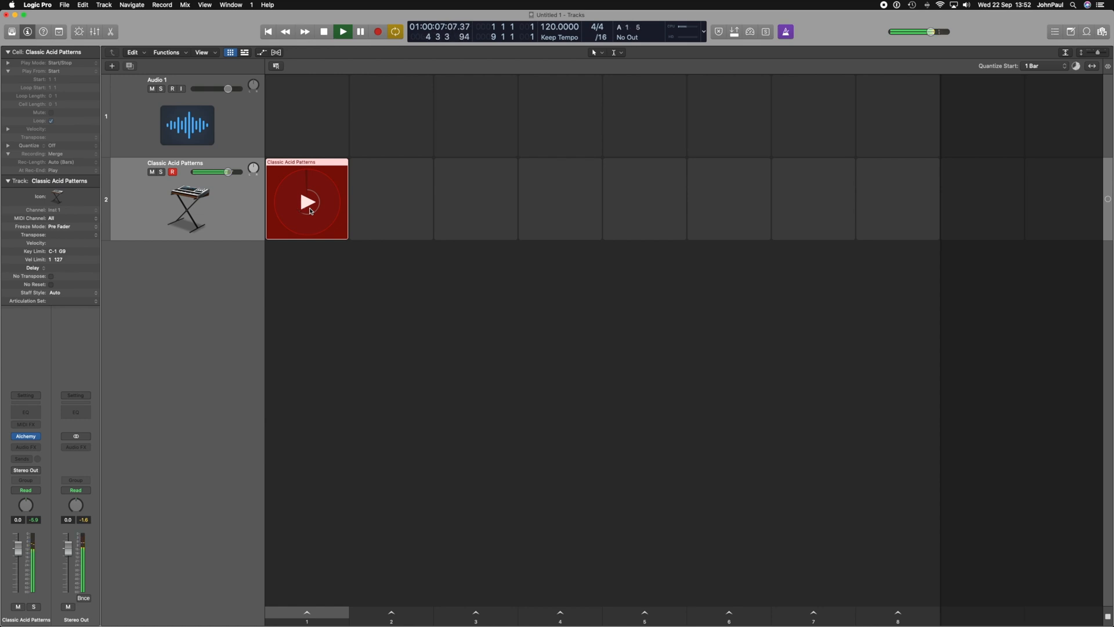
left_click(310, 210)
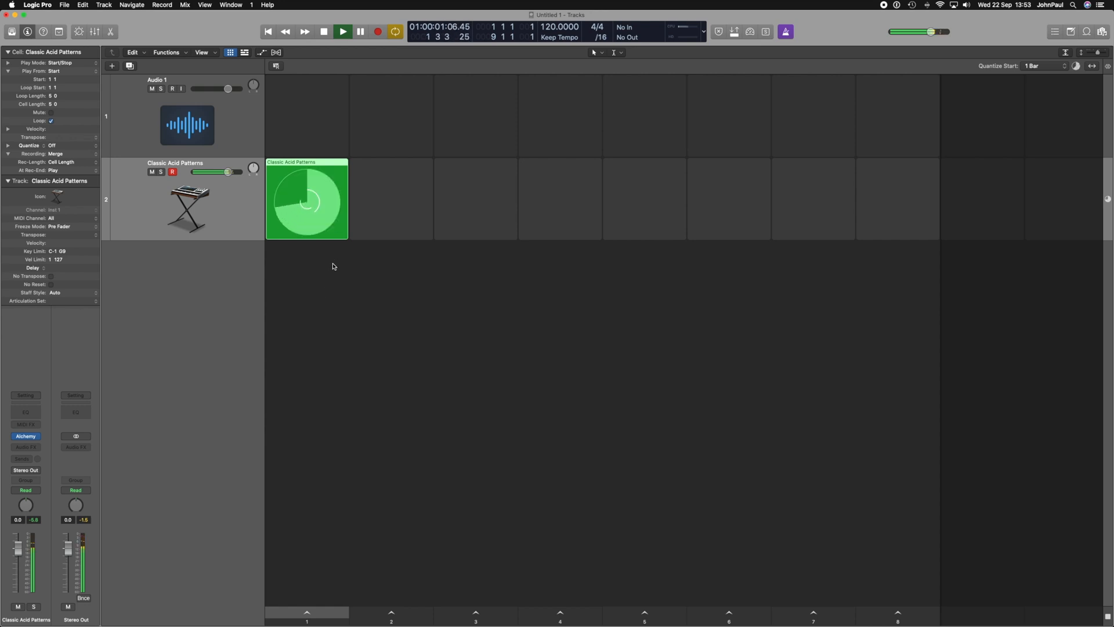
left_click(325, 32)
left_click(325, 33)
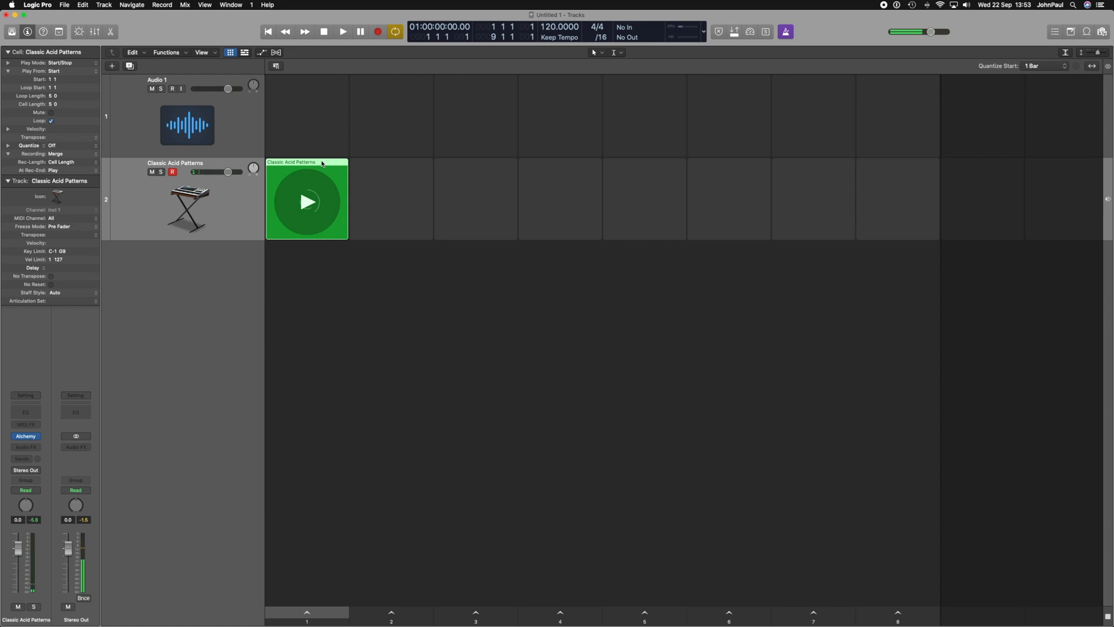
Open the Classic Acid Patterns cell in the Piano Roll and shorten its loop to 4 bars
double_click(291, 167)
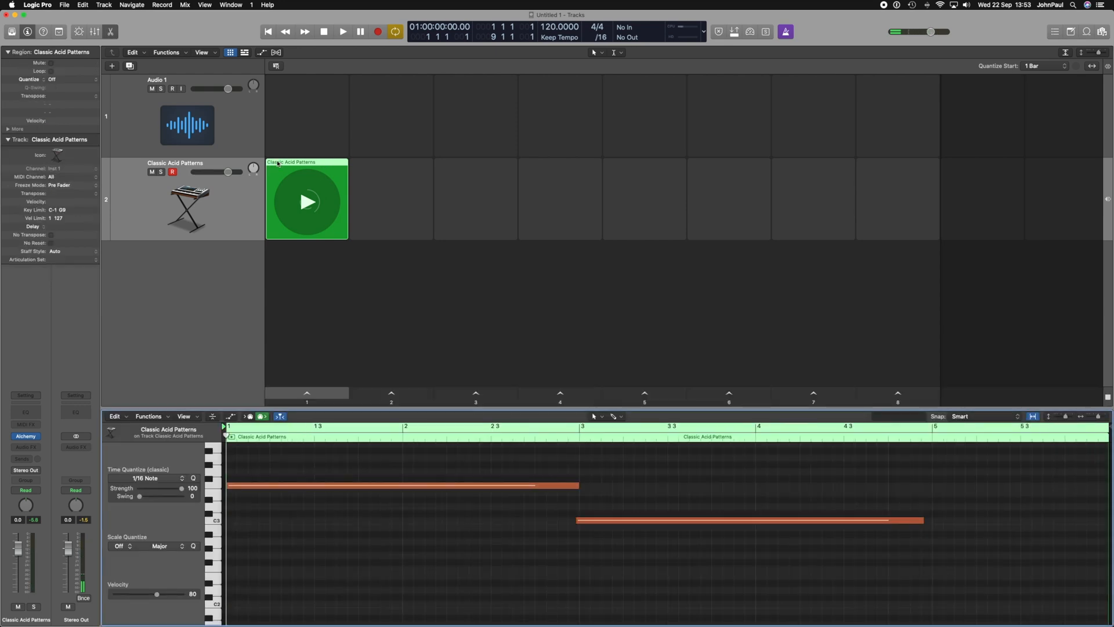
left_click(319, 163)
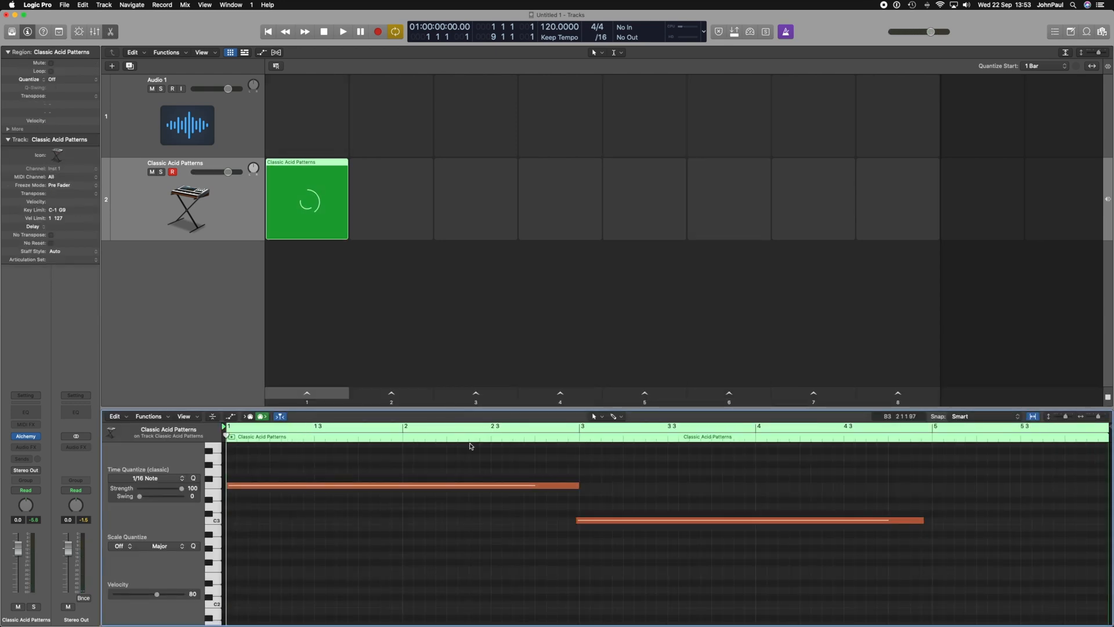
key("super+Left")
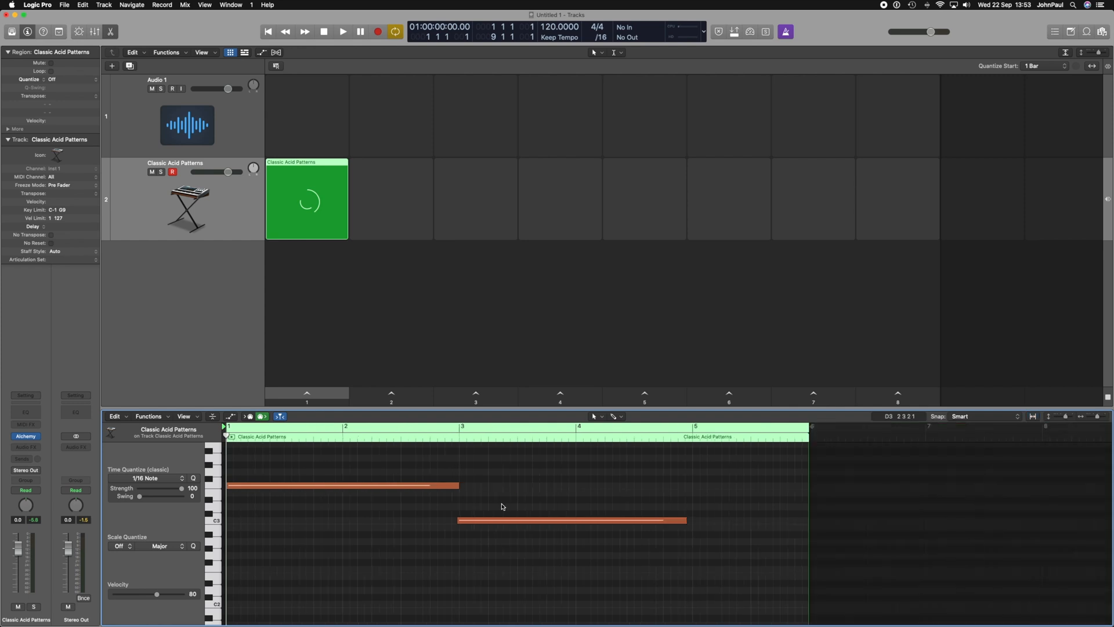
left_click_drag(810, 429, 692, 436)
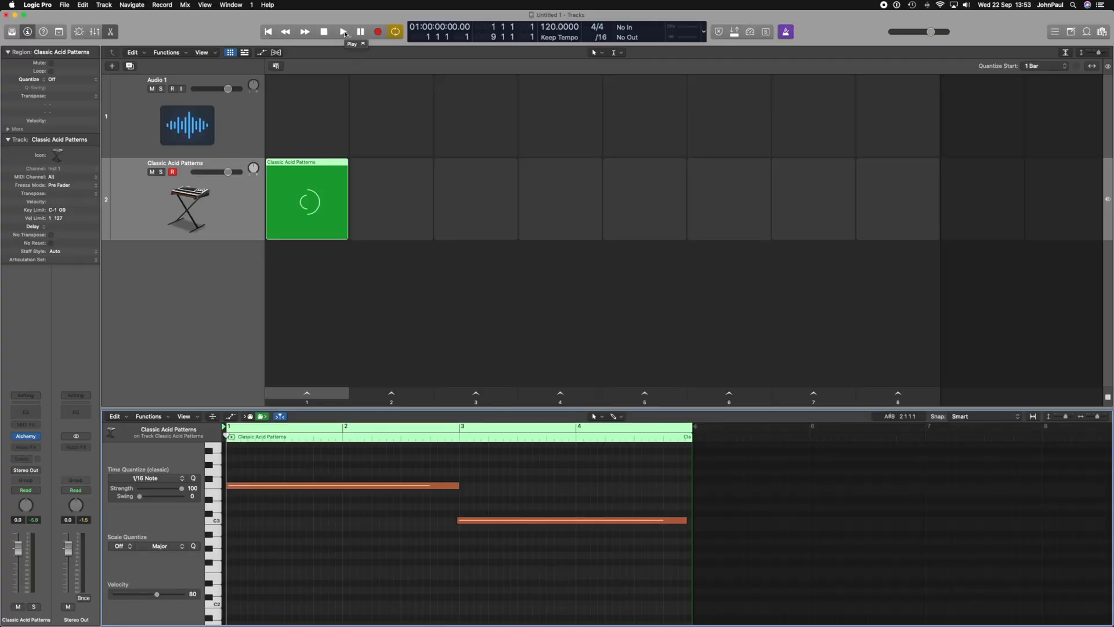
Play back the shortened Classic Acid Patterns cell to check its loop, and stop playback
left_click(344, 32)
double_click(325, 32)
left_click(314, 208)
left_click(314, 208)
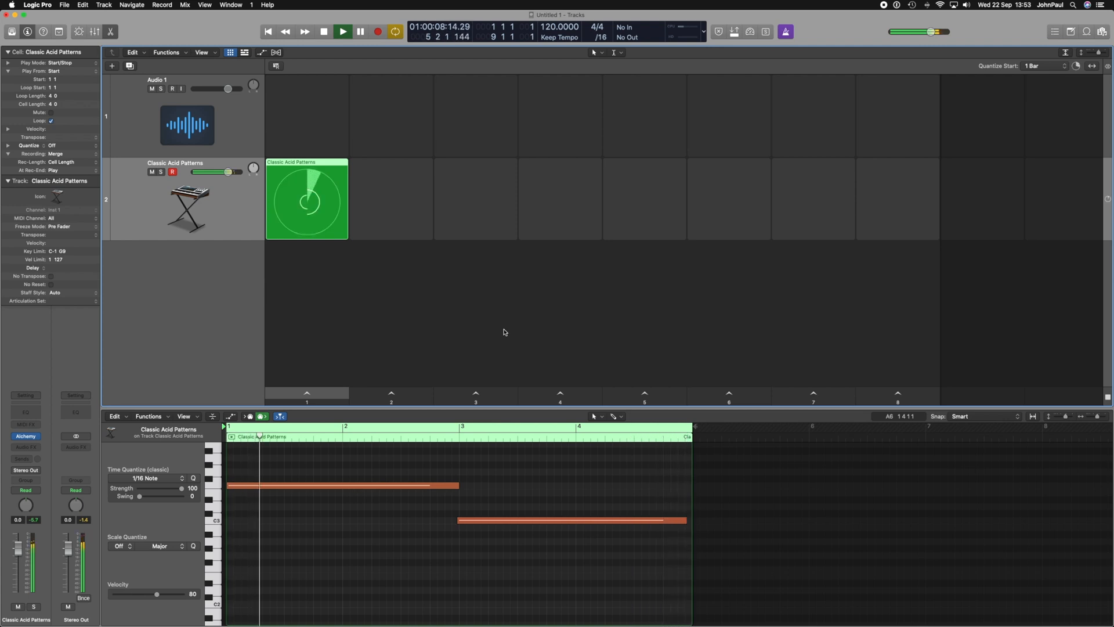
left_click(326, 33)
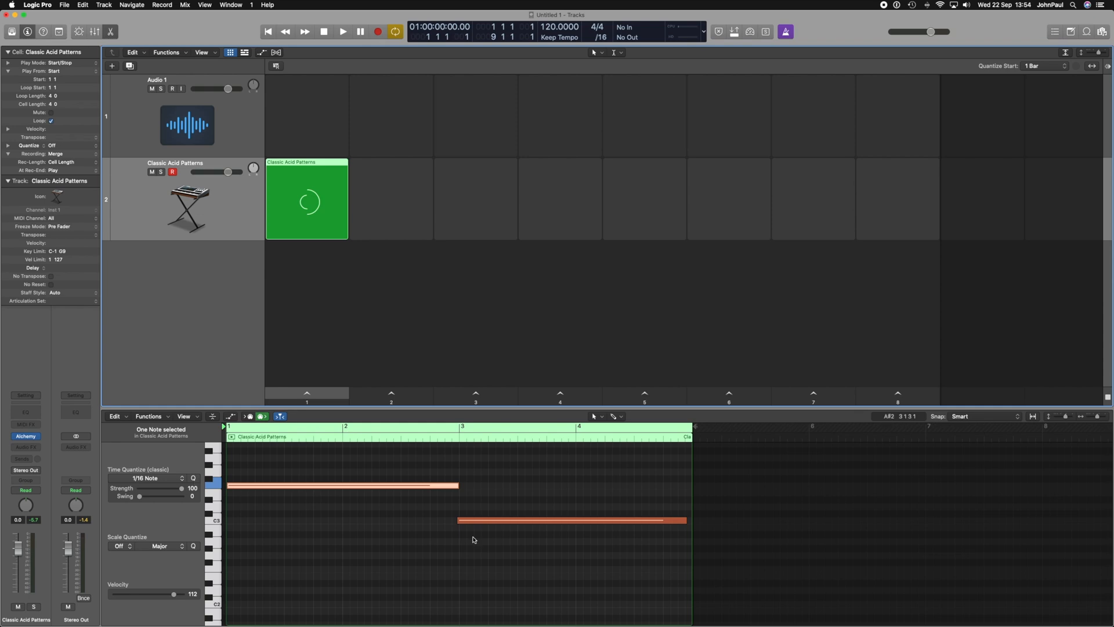
Quantize the Classic Acid Patterns cell to 1/4 Note
mouse_move(347, 195)
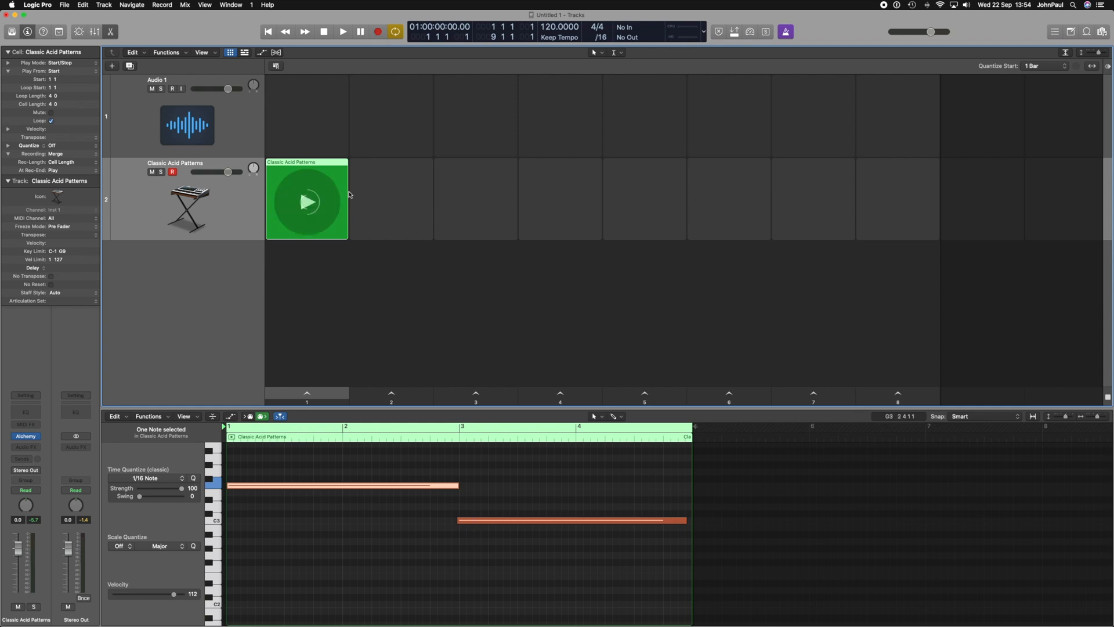
right_click(332, 166)
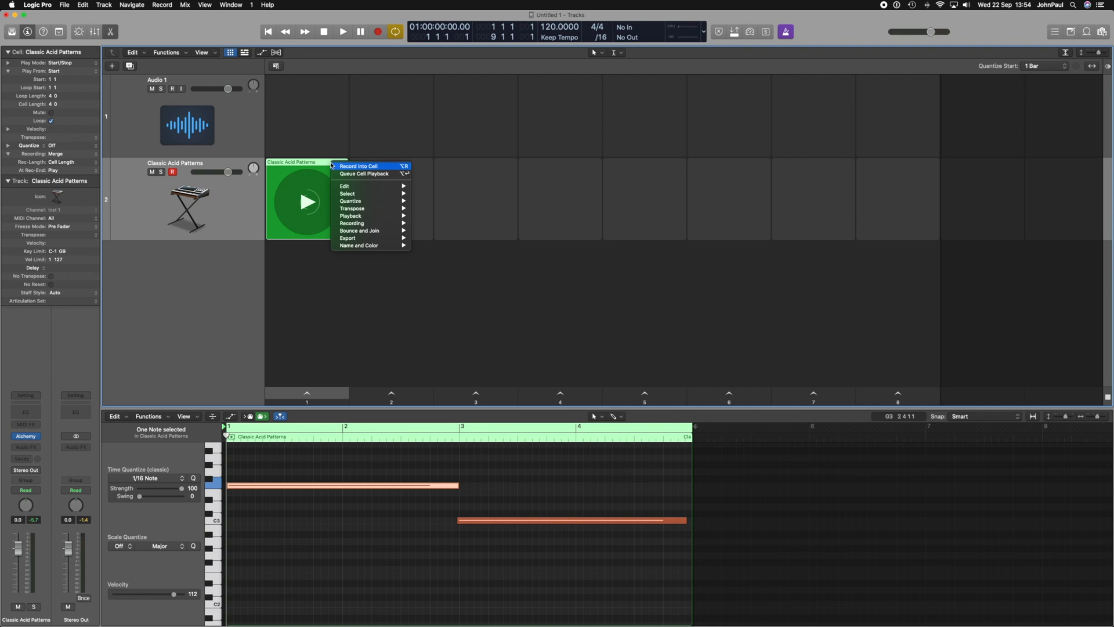
mouse_move(388, 199)
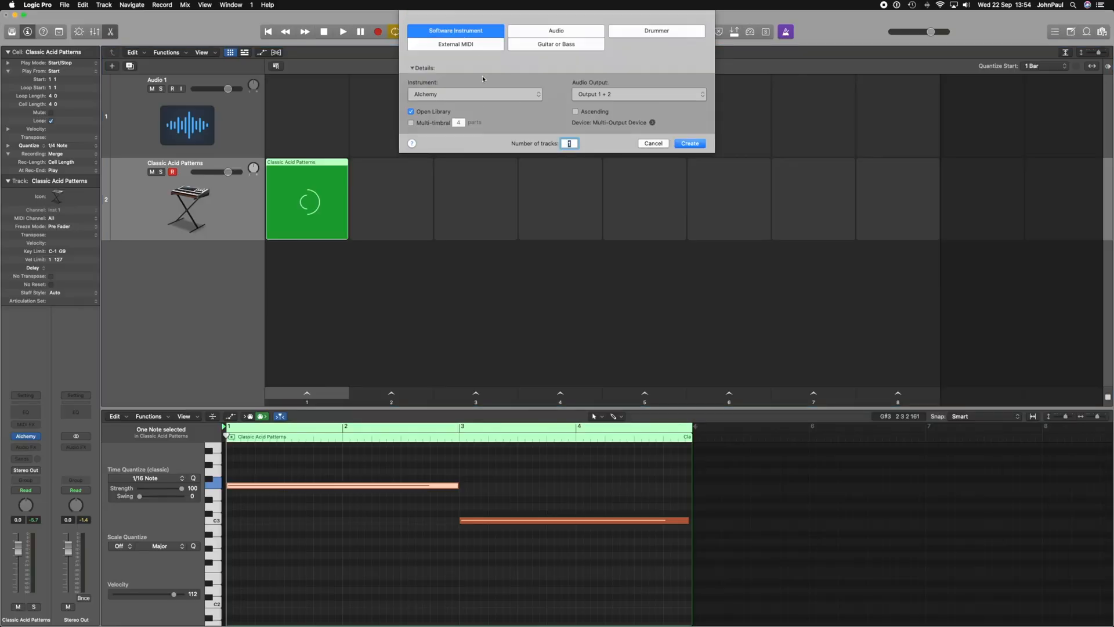
Create a software instrument track with Alchemy and load the Fizzy Layered Bass sound from the Basic Bass category
left_click(690, 143)
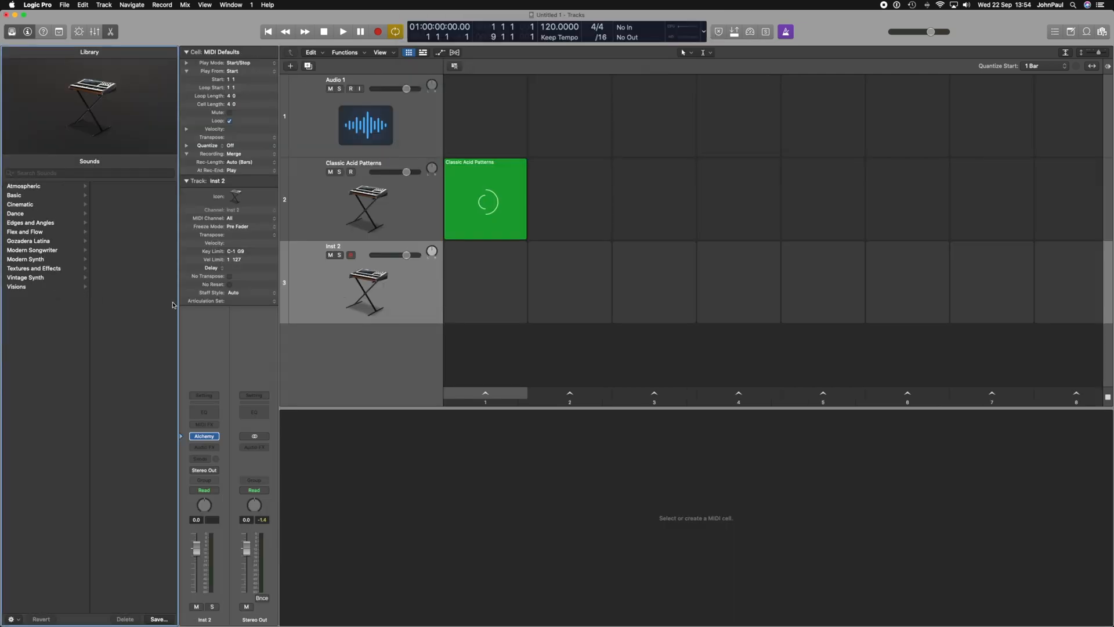
left_click(23, 199)
left_click(103, 195)
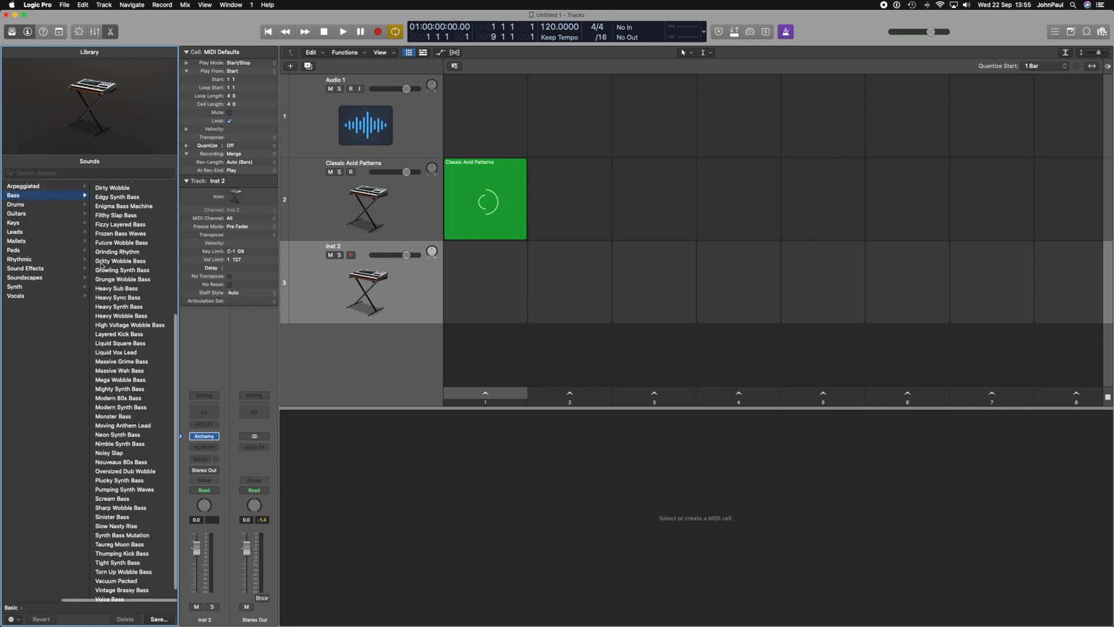
left_click(121, 224)
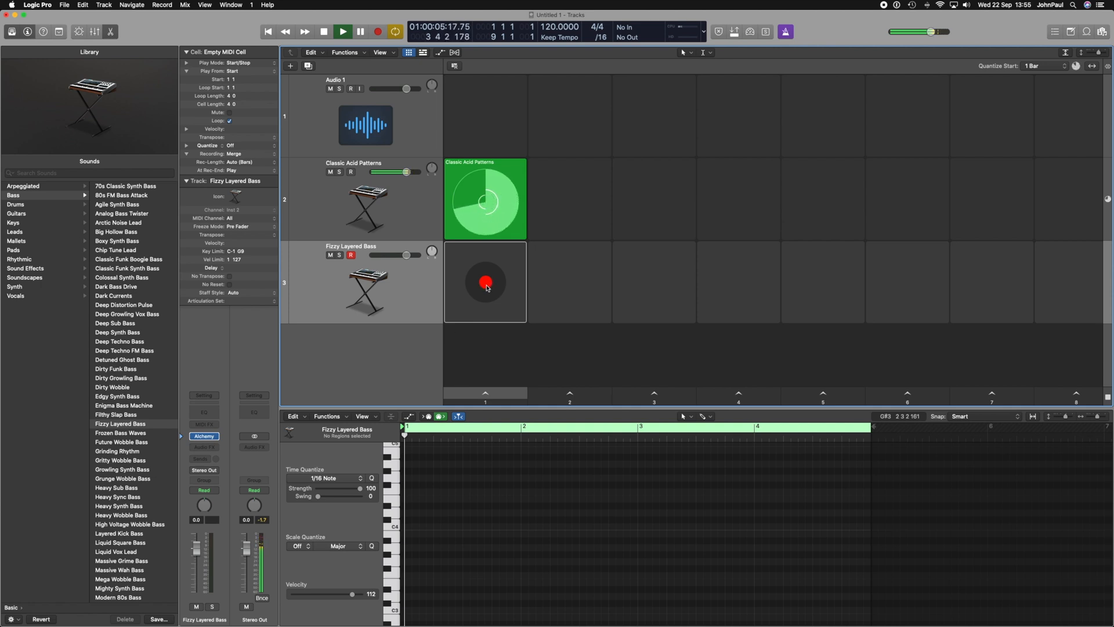
Record a bass line into the first Fizzy Layered Bass cell over the playing synth loop, and stop playback
left_click(487, 283)
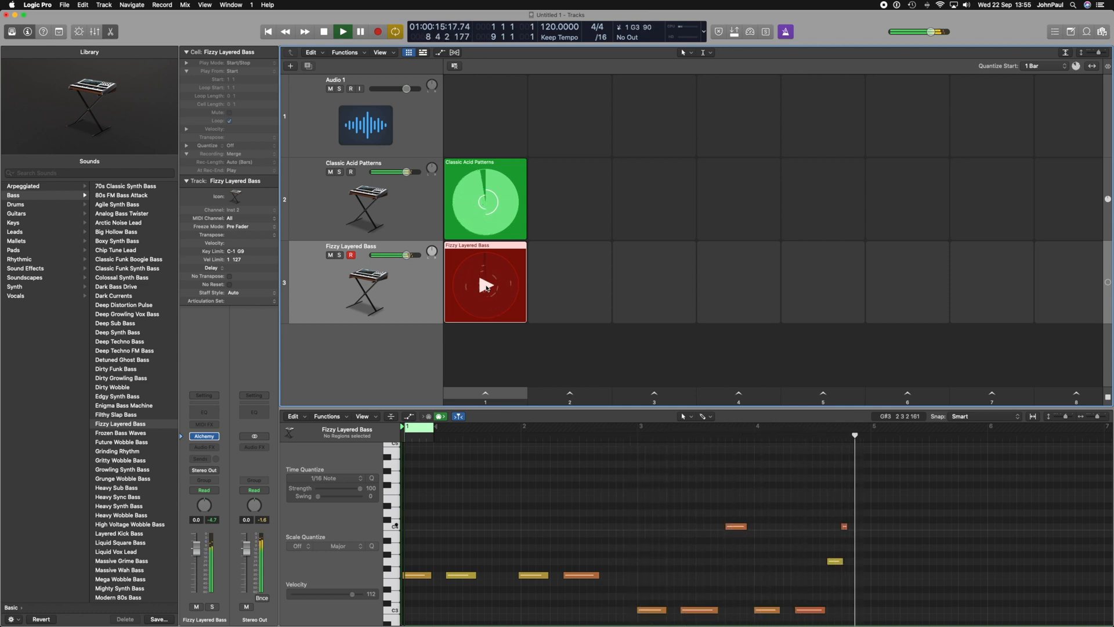
left_click(487, 288)
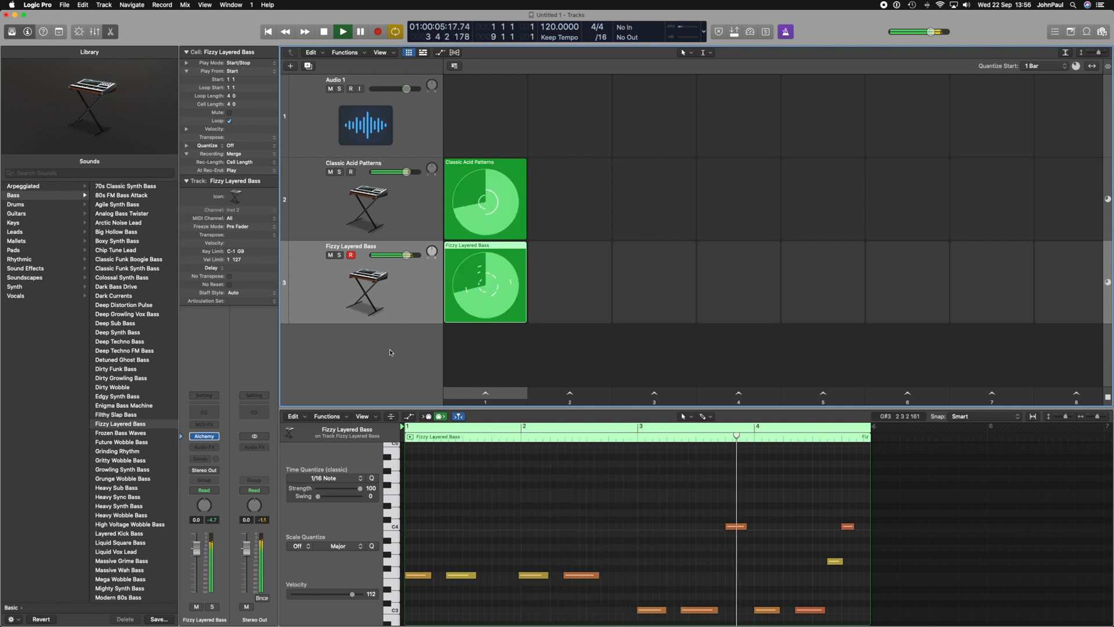
left_click(324, 32)
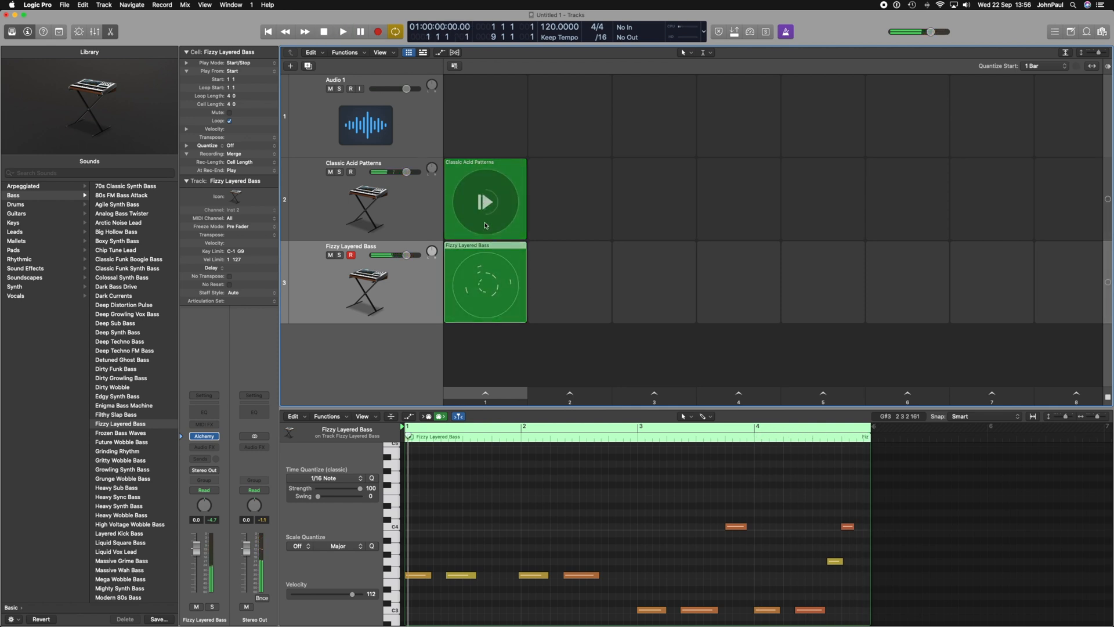
Quantize the Fizzy Layered Bass cell to 1/8 Note and deselect it
right_click(491, 247)
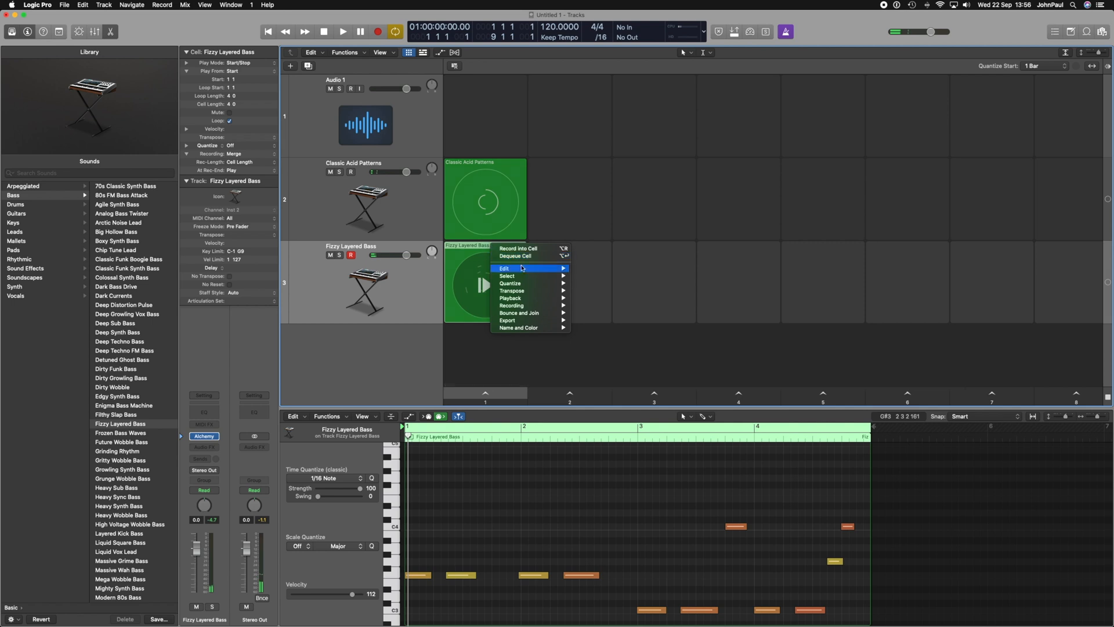
mouse_move(534, 283)
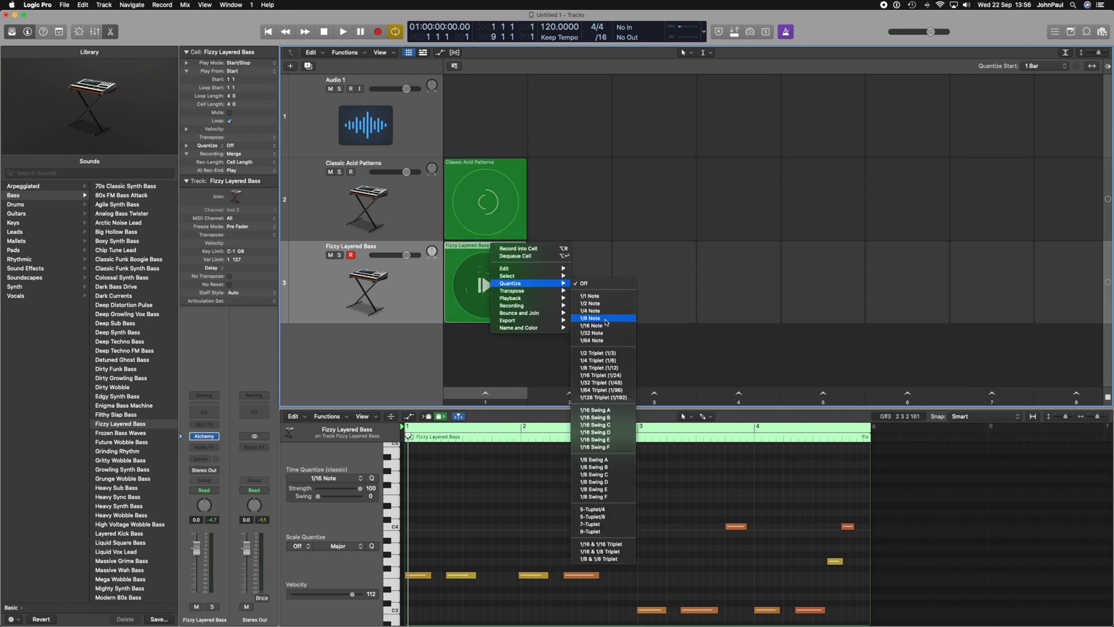
left_click(606, 319)
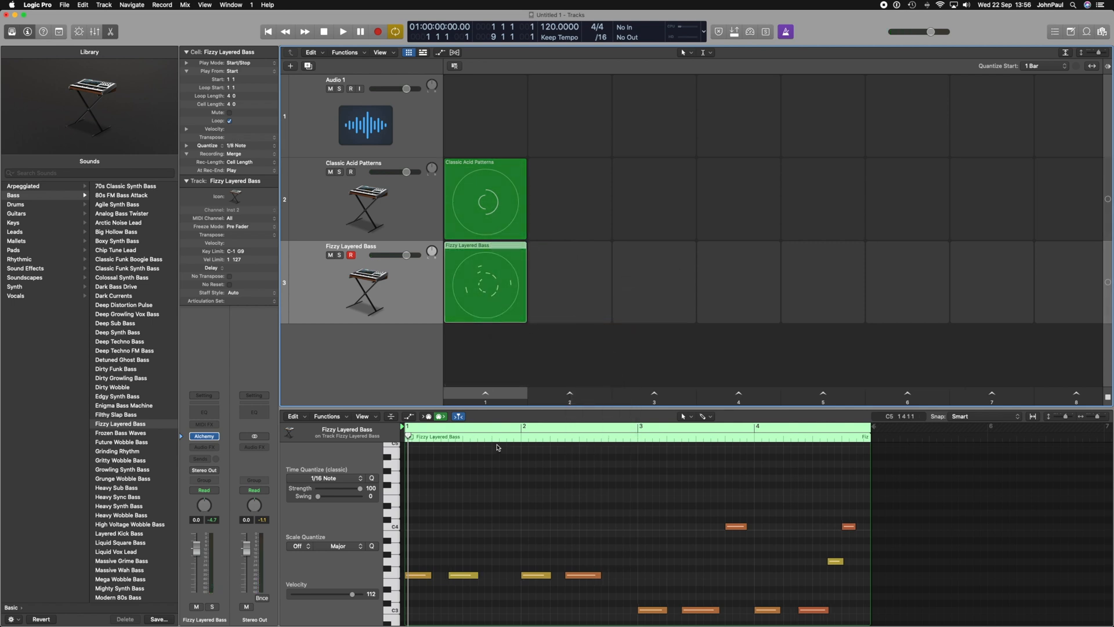
left_click(480, 344)
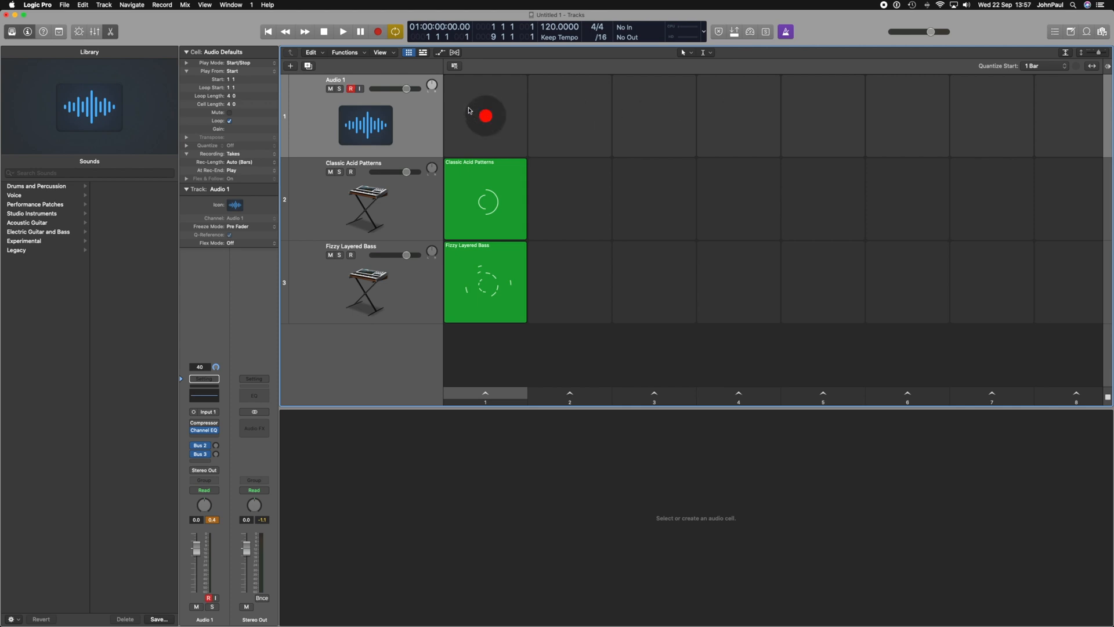
Play scene 1 and record an additional synth part into the playing Classic Acid Patterns cell
mouse_move(496, 206)
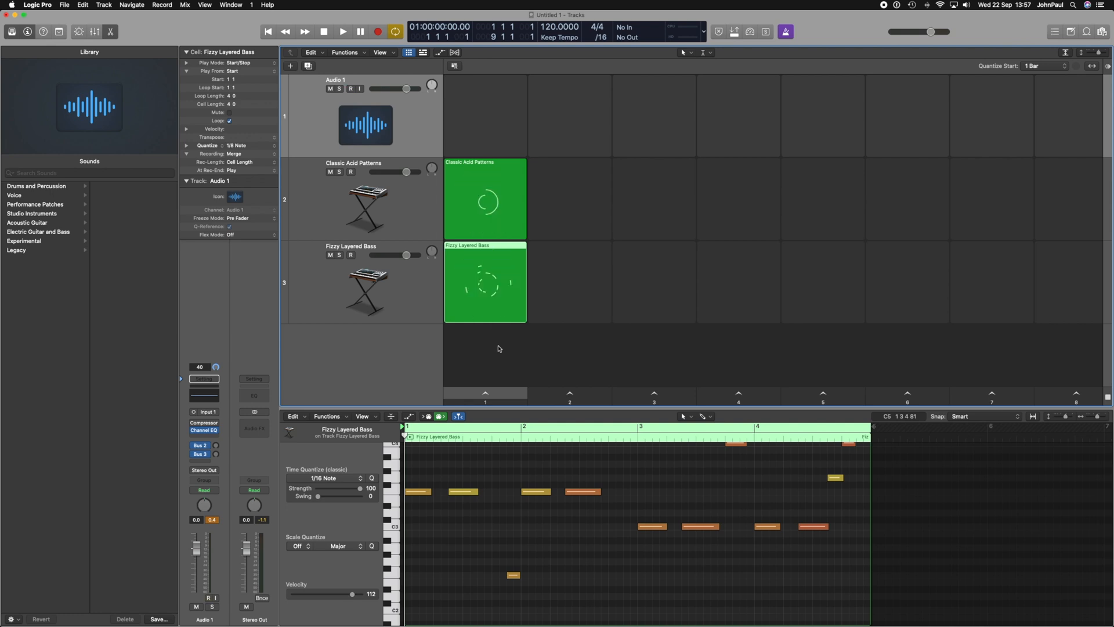
left_click(486, 394)
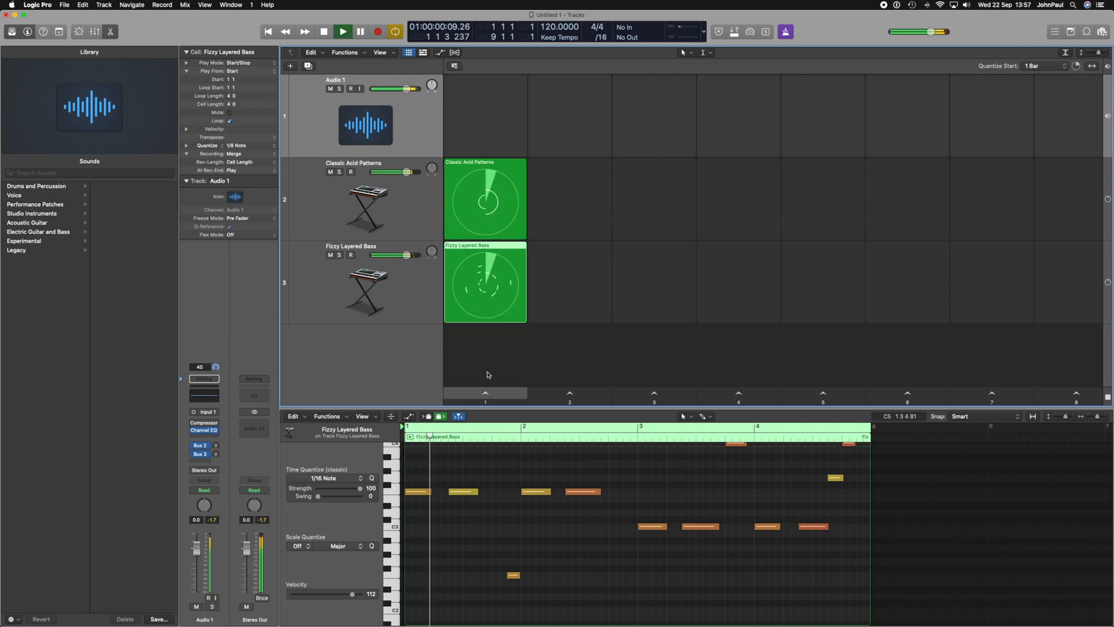
right_click(497, 162)
mouse_move(540, 223)
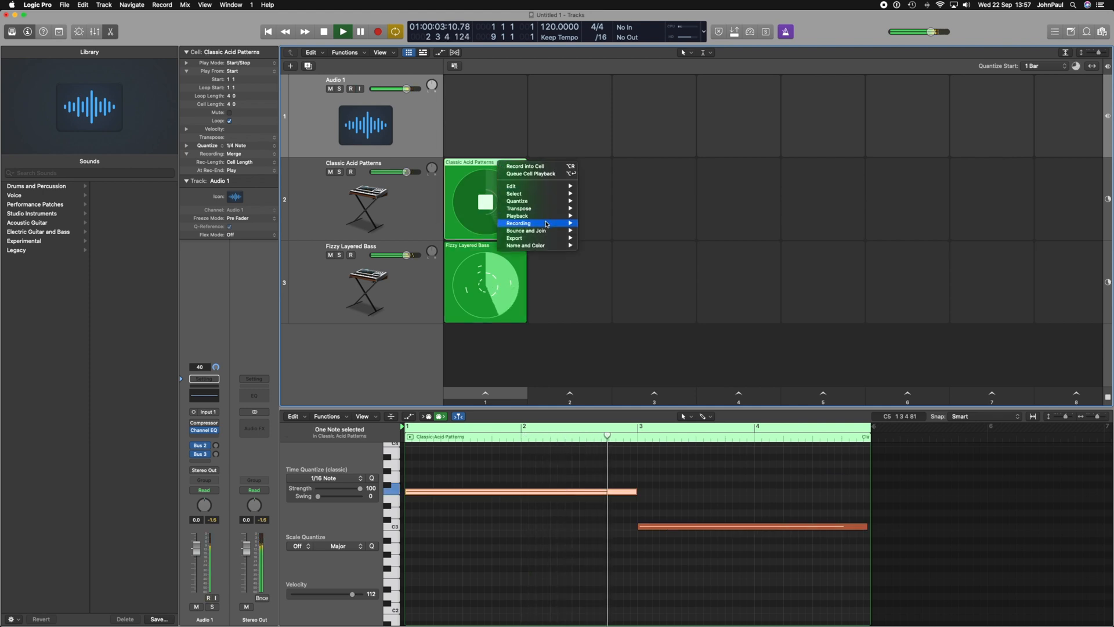
left_click(486, 151)
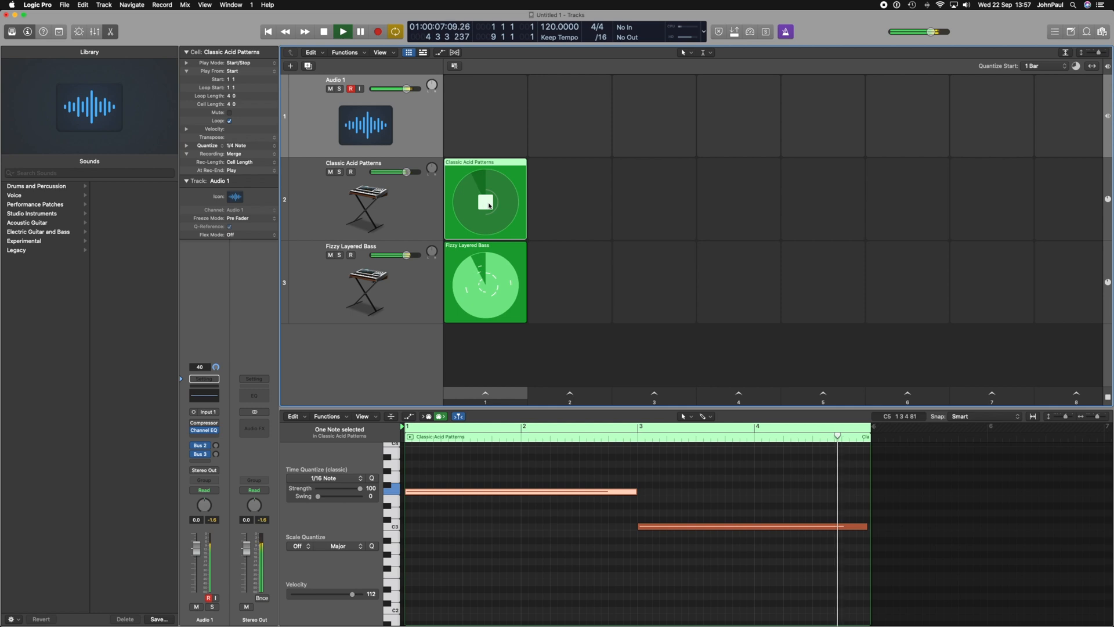
right_click(494, 166)
mouse_move(525, 207)
mouse_move(530, 227)
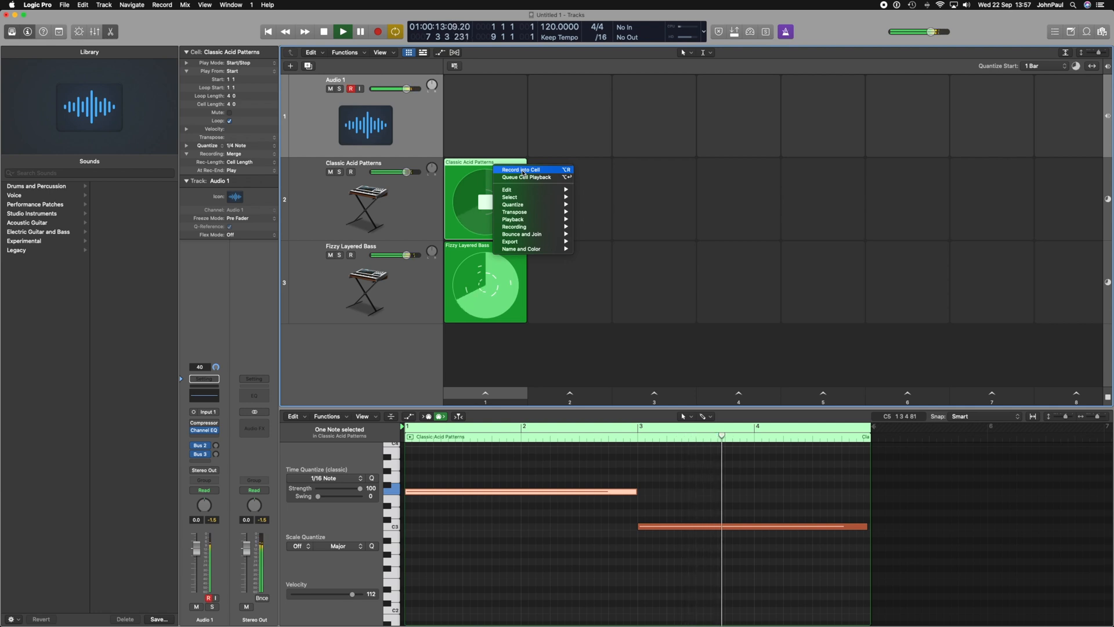
left_click(522, 170)
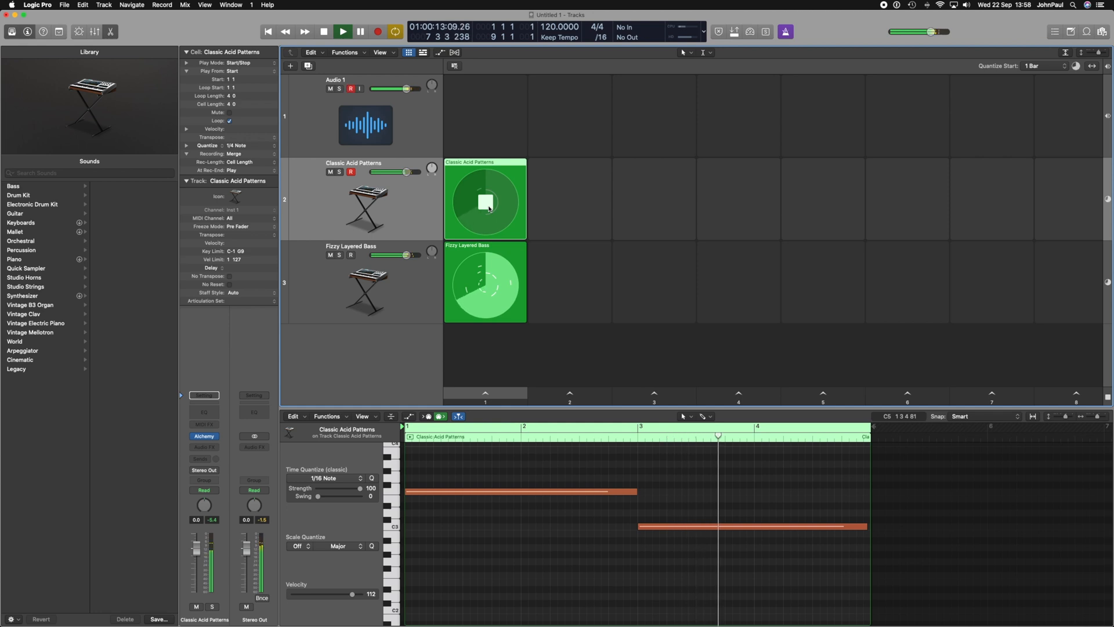
Stop the Fizzy Layered Bass cell and examine the Classic Acid Patterns cell's notes in the editor while it plays alone
left_click(487, 284)
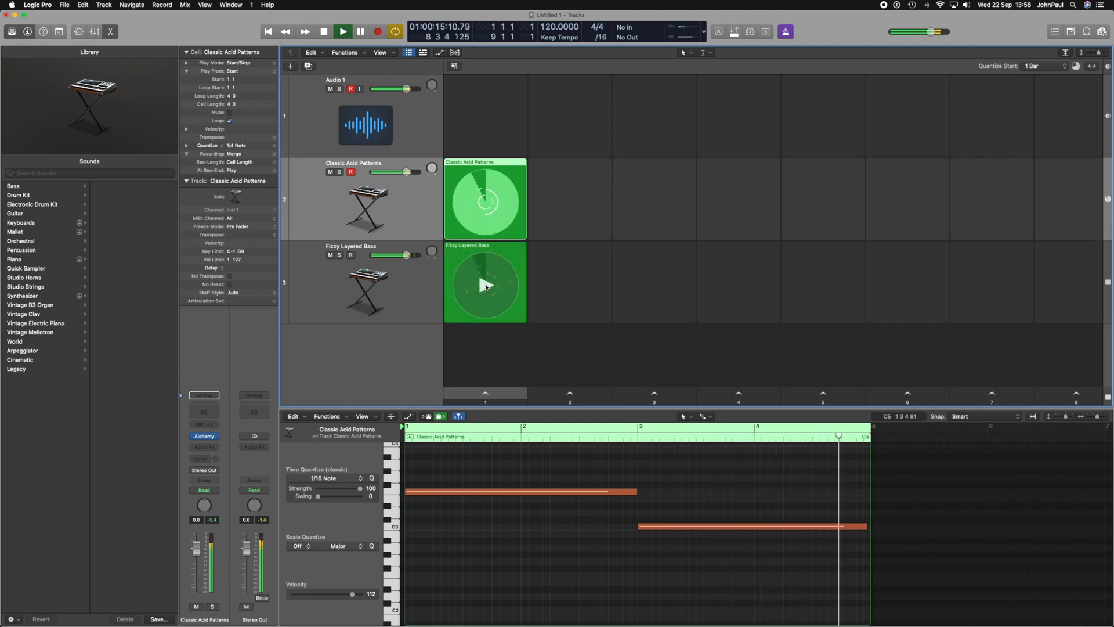
left_click(487, 285)
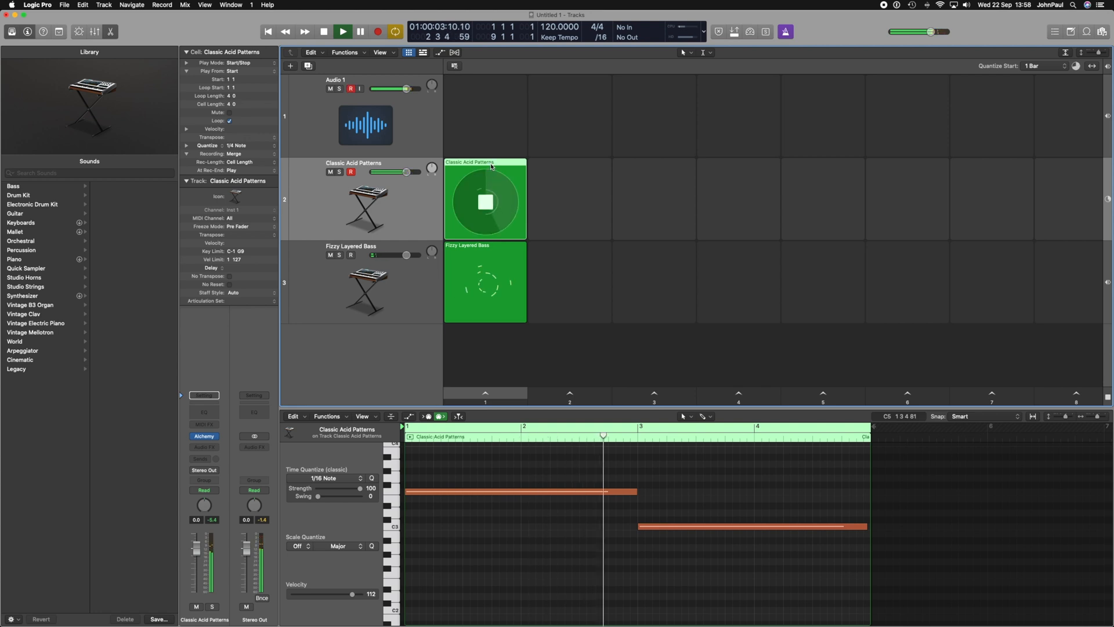
key("e")
key("e")
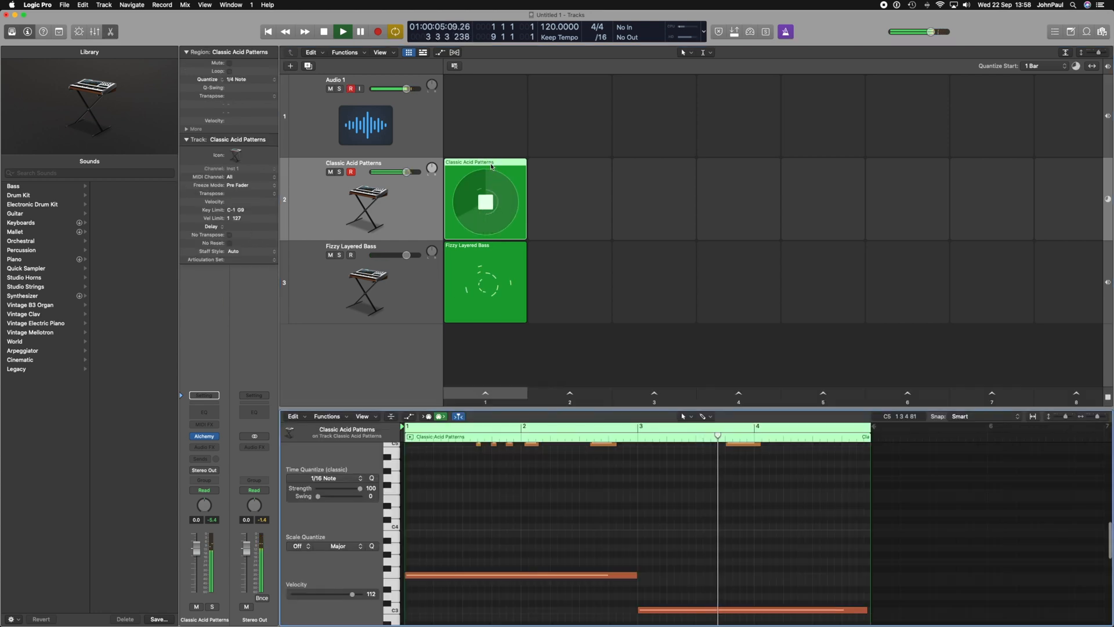
mouse_move(493, 231)
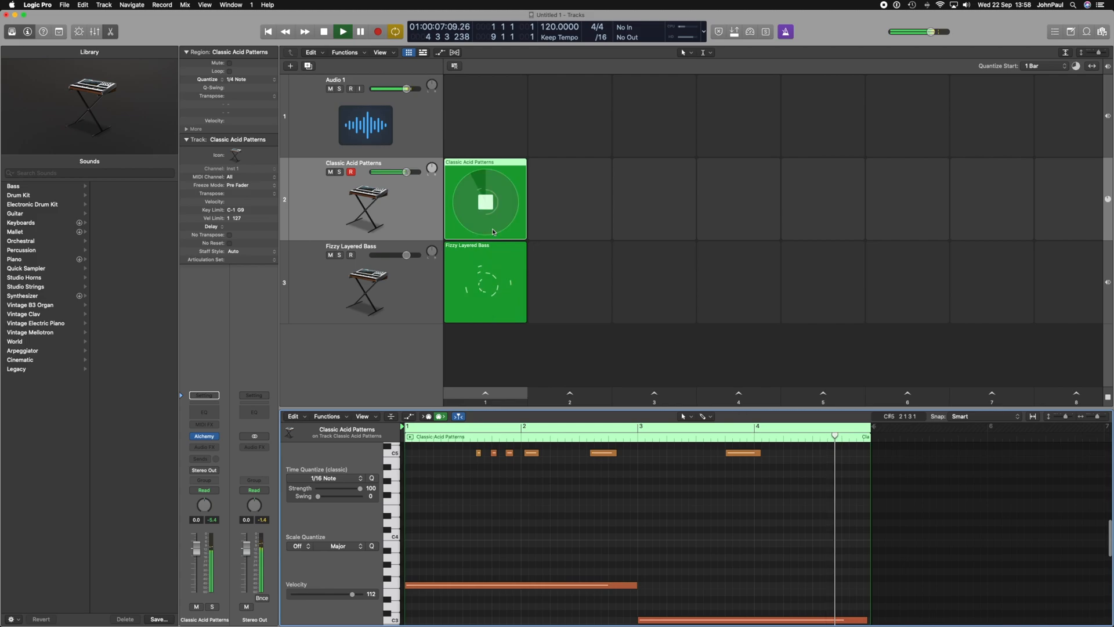
left_click(488, 207)
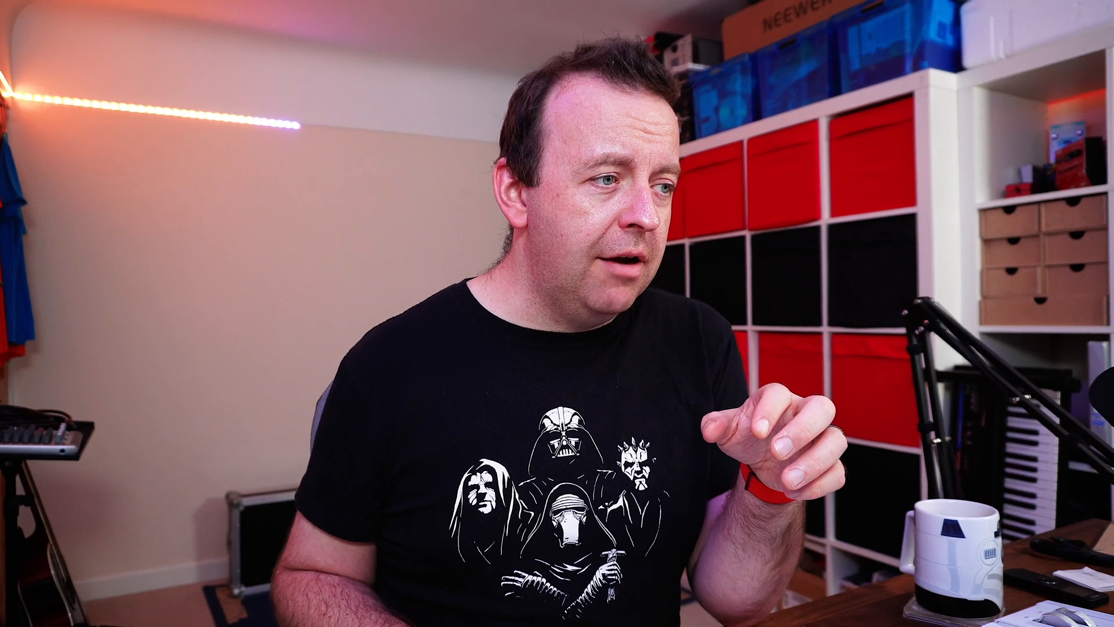
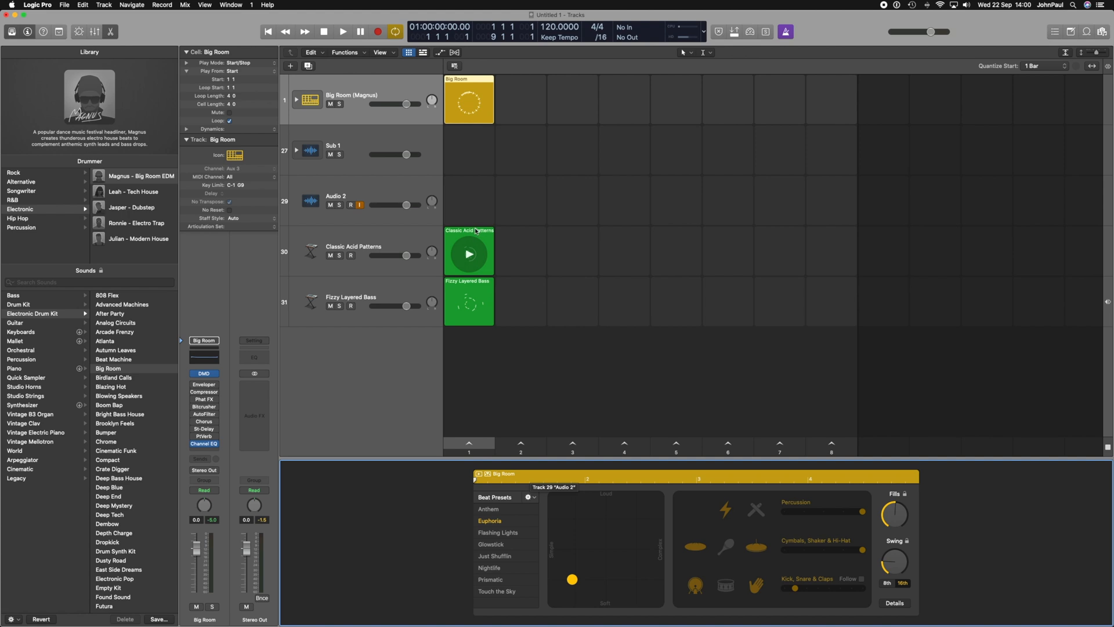
Copy the first Classic Acid Patterns cell into the second cell of the same track
right_click(476, 231)
mouse_move(507, 259)
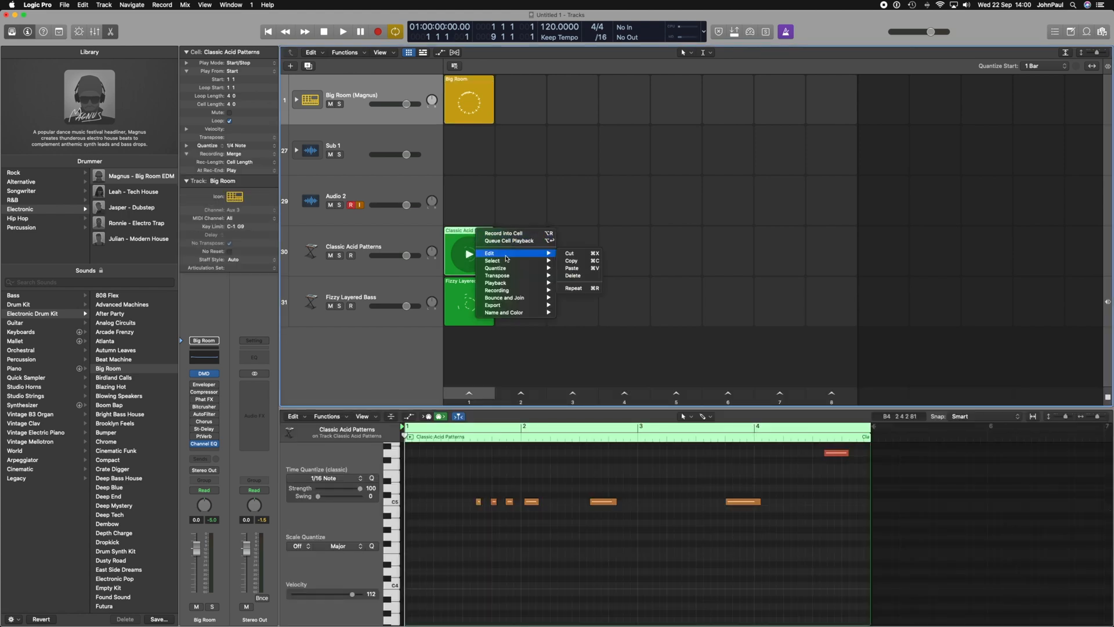
left_click(572, 260)
left_click(529, 253)
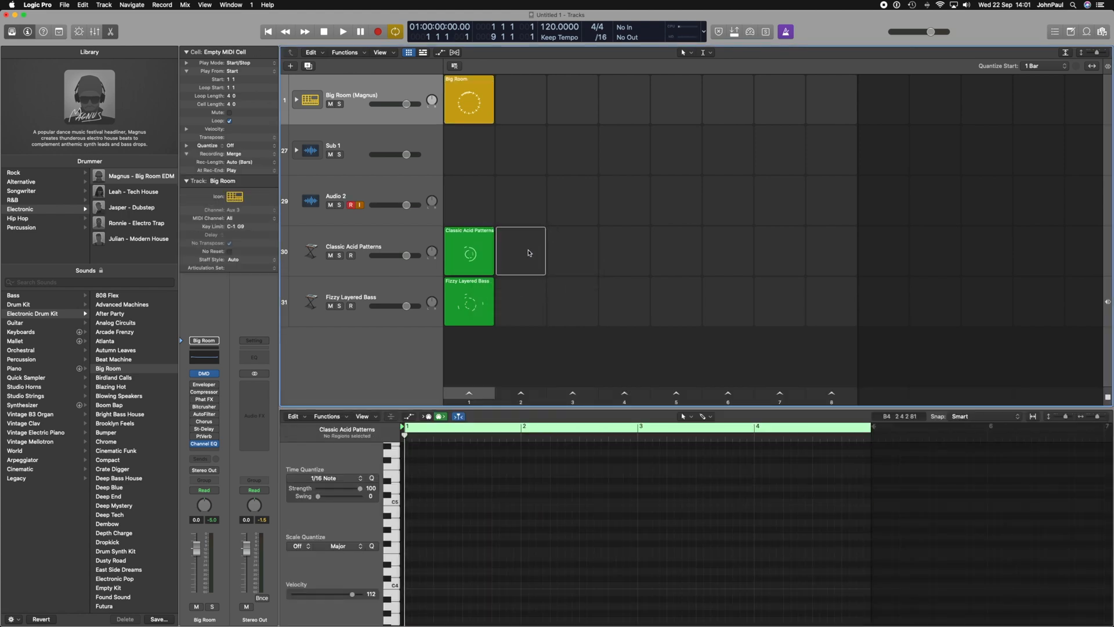
right_click(529, 253)
left_click(554, 276)
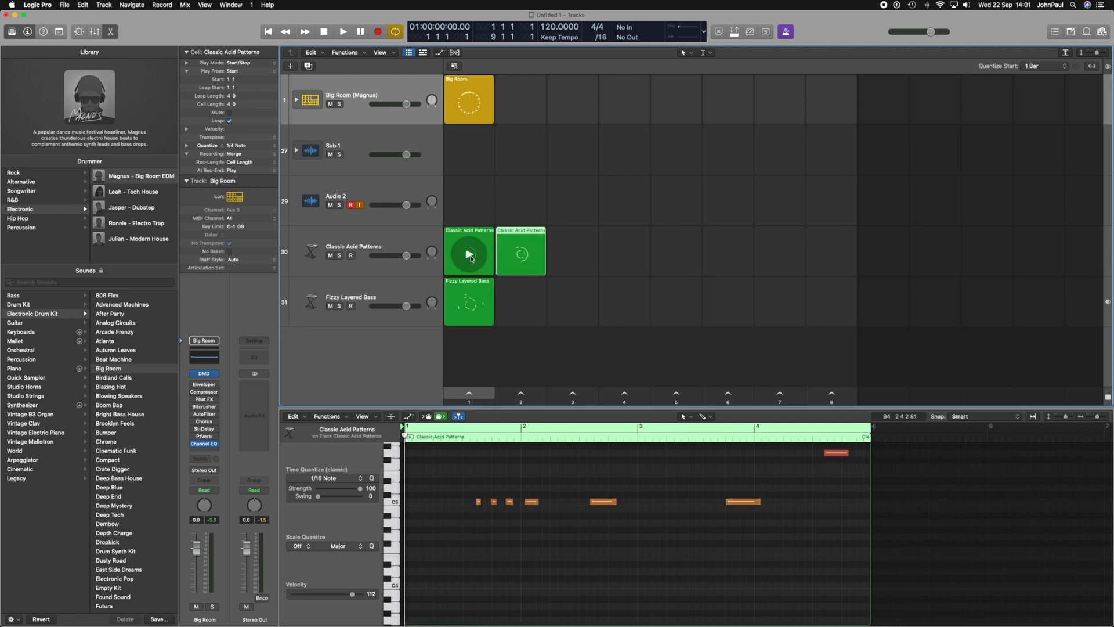
Delete the short high melody notes from the first Classic Acid Patterns cell and deselect the cell
left_click(481, 232)
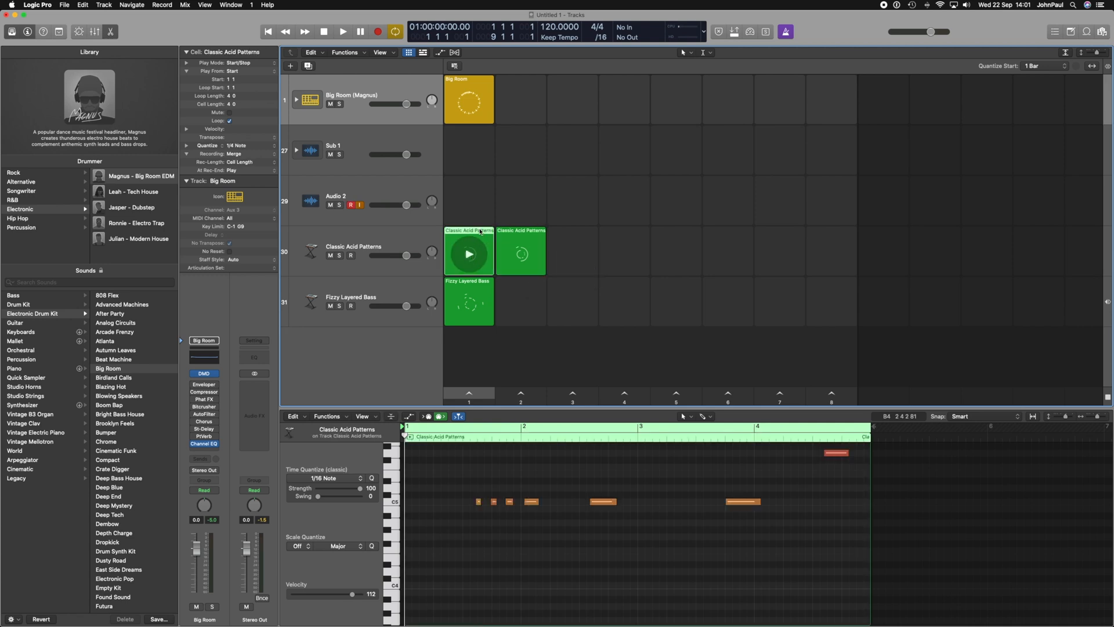
right_click(508, 511)
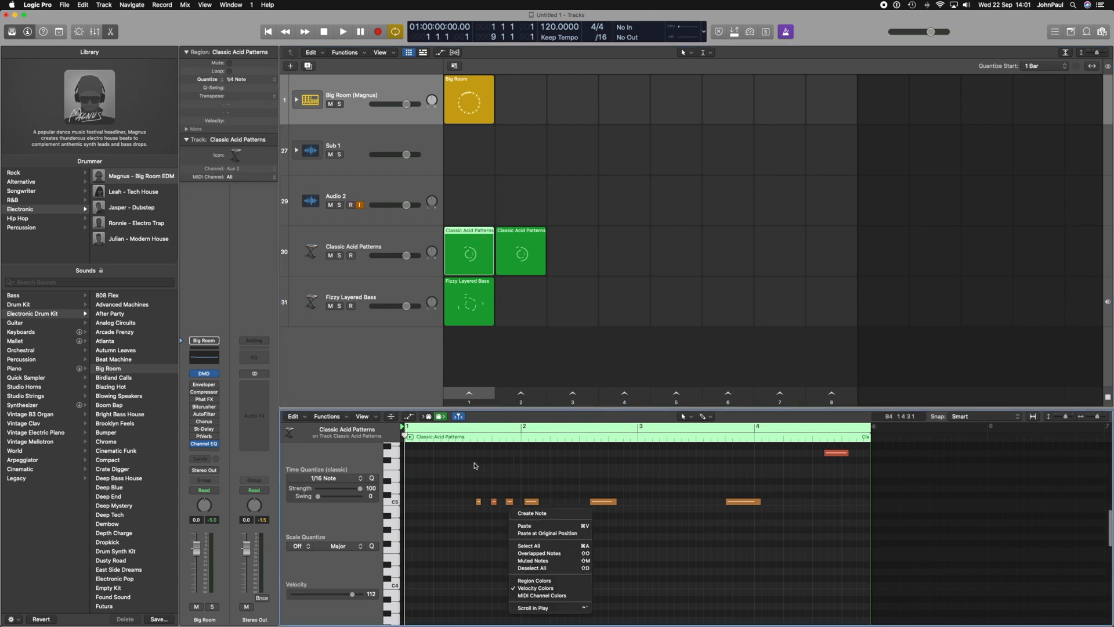
left_click(456, 452)
left_click_drag(445, 446, 850, 519)
key("Delete")
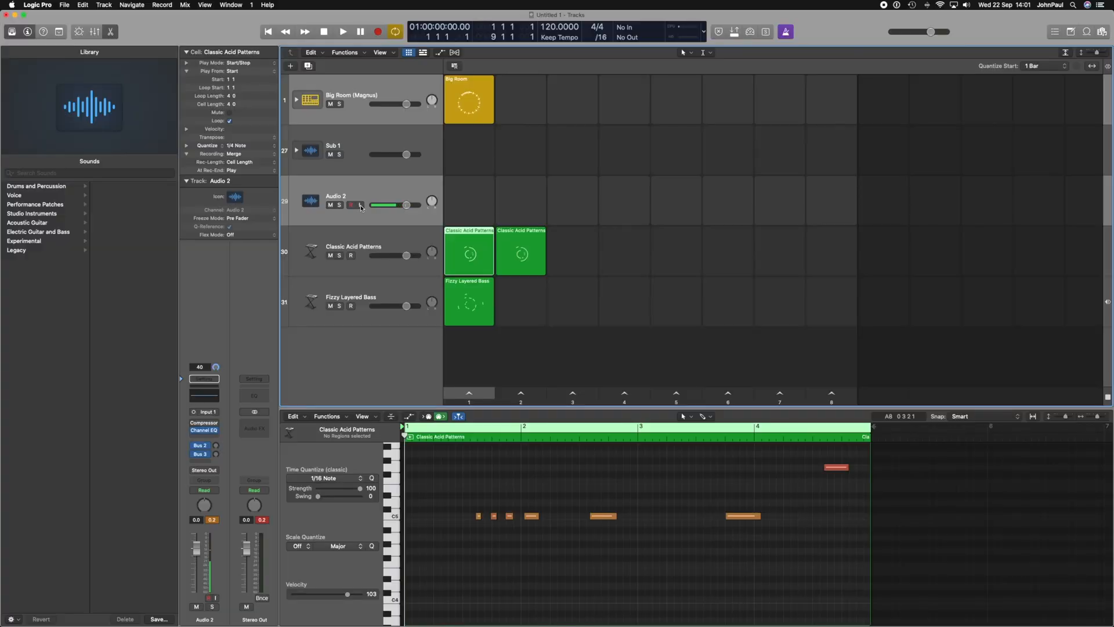
left_click_drag(455, 448, 844, 543)
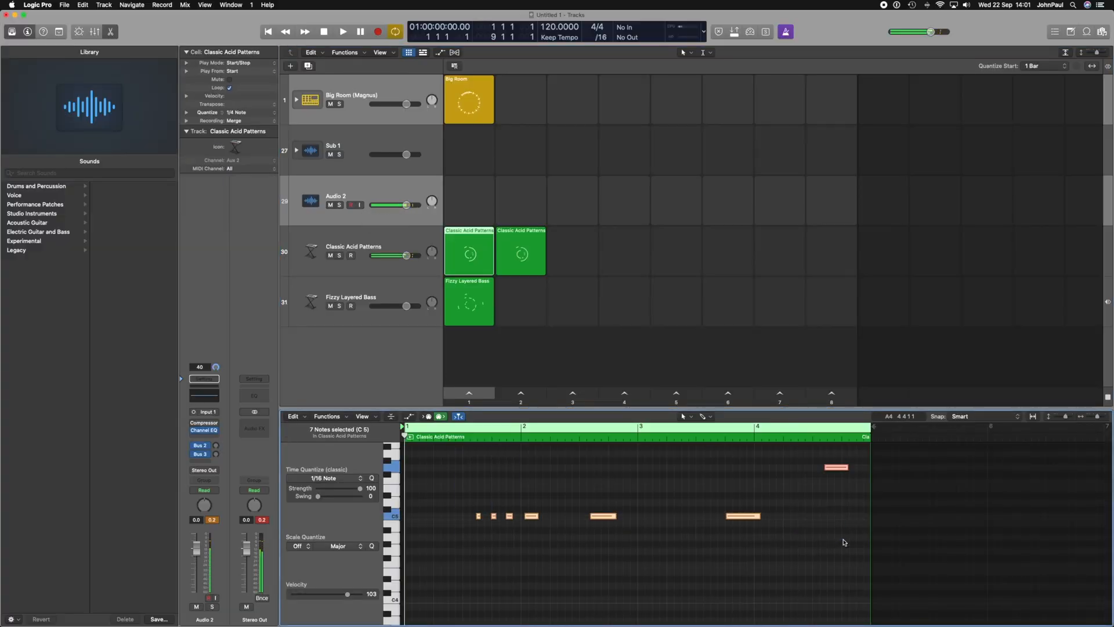
key("Delete")
mouse_move(448, 255)
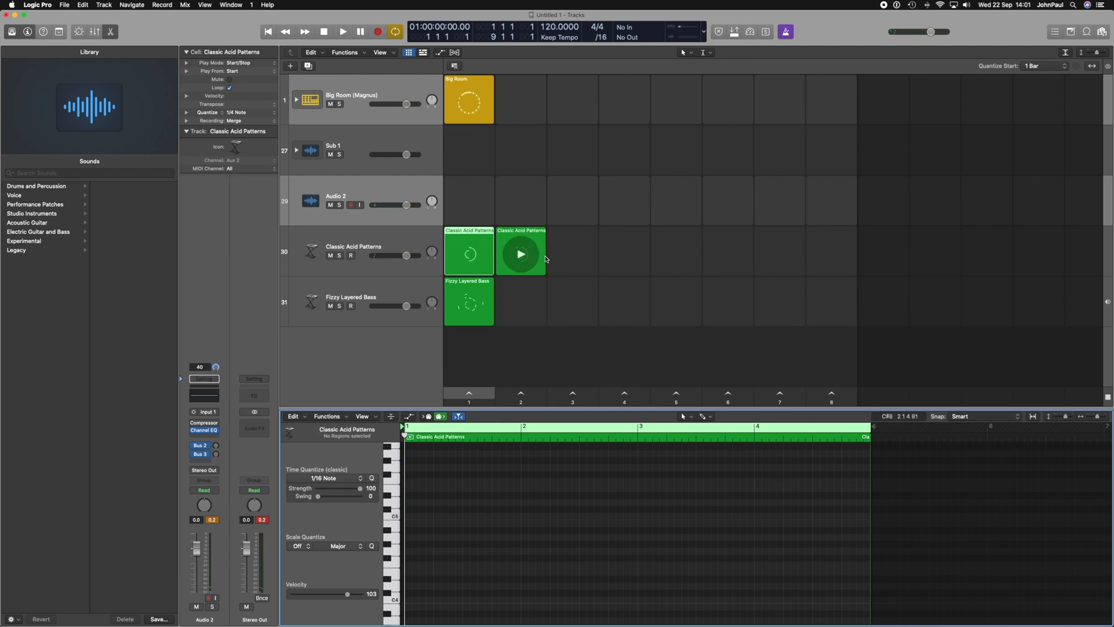
left_click(506, 331)
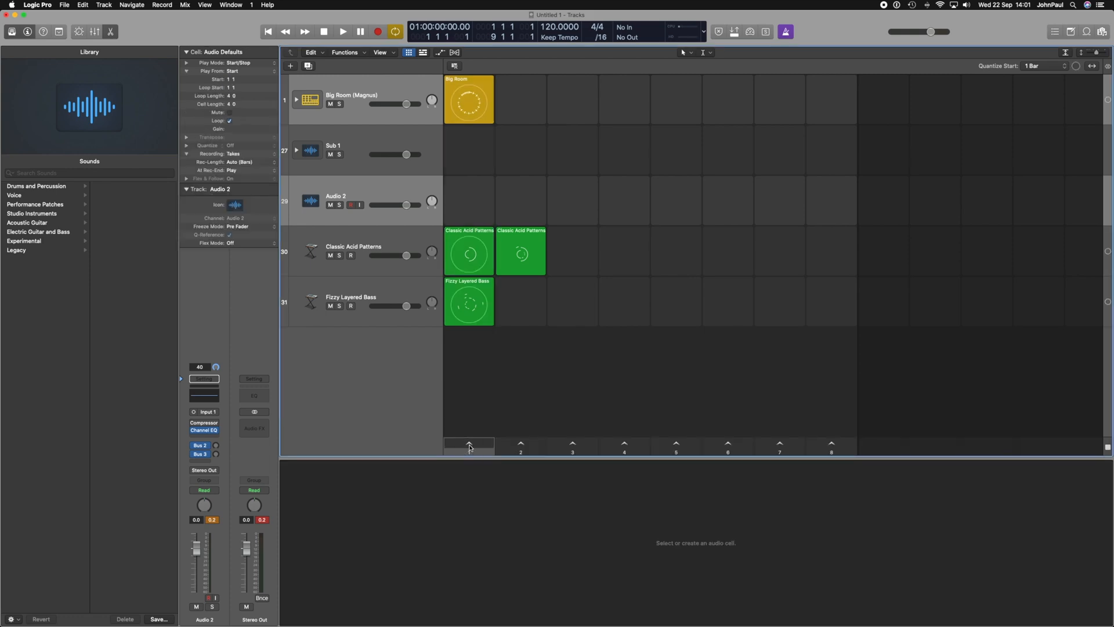
Try moving the Fizzy Layered Bass cell to scene 2 while scene 1 plays, stop playback and undo the move
left_click(469, 445)
left_click_drag(469, 302, 525, 285)
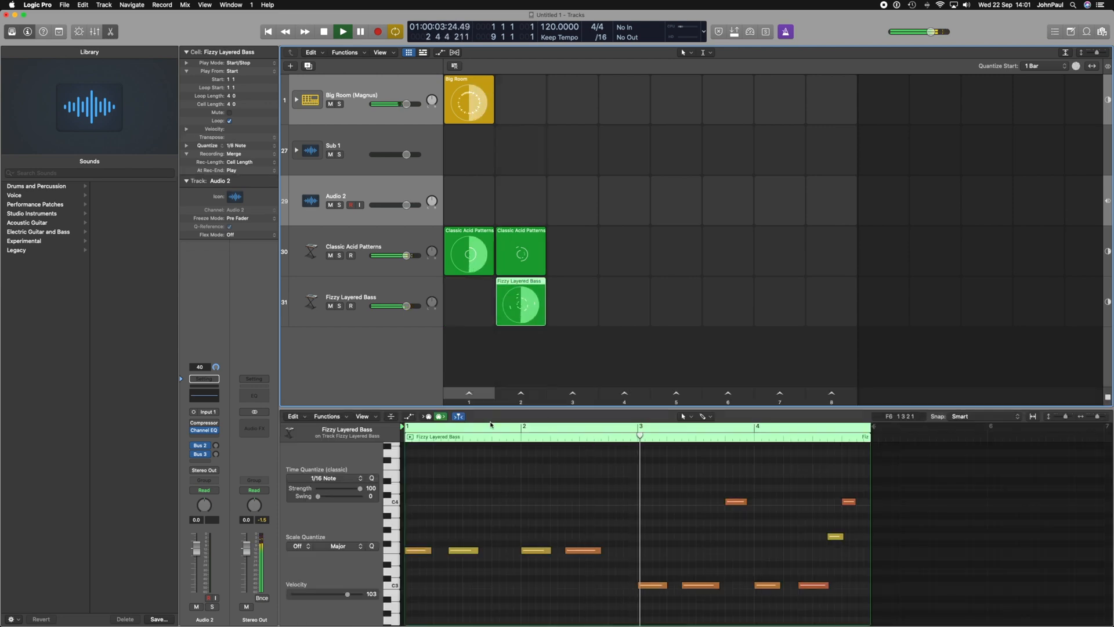
left_click(327, 32)
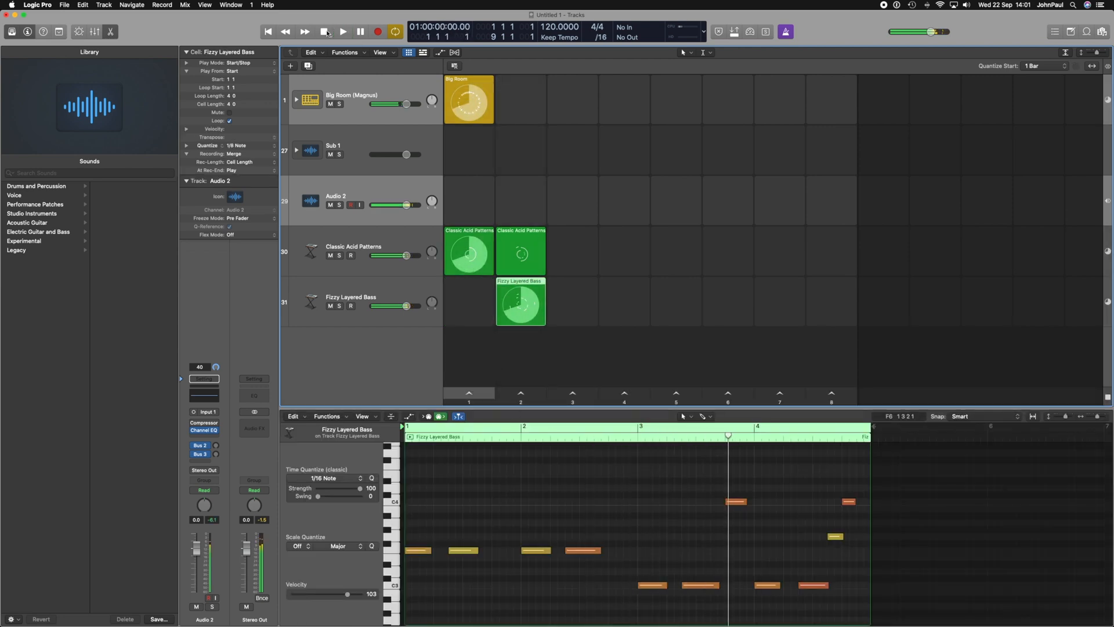
key("super+z")
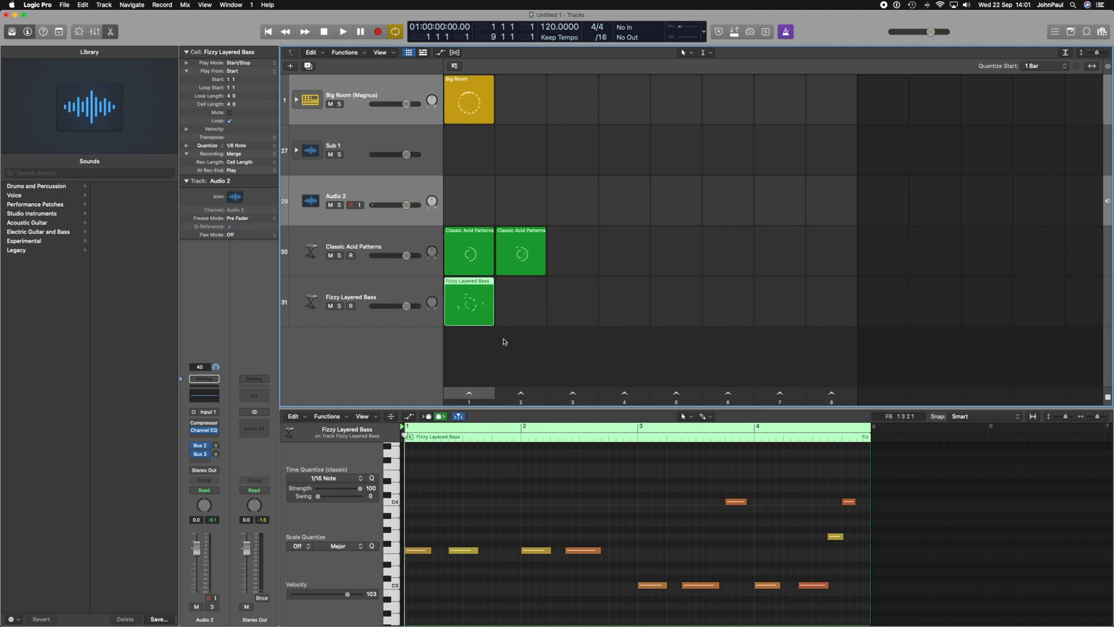
Move the Fizzy Layered Bass cell from scene 1 to scene 2 on its own track
mouse_move(469, 313)
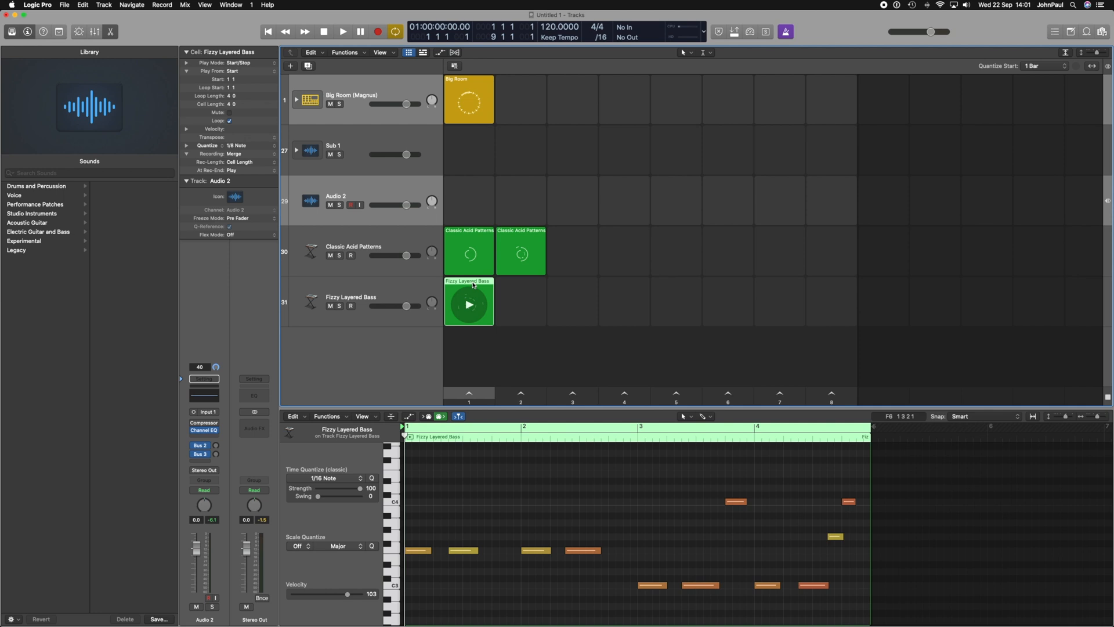
left_click_drag(474, 285, 532, 184)
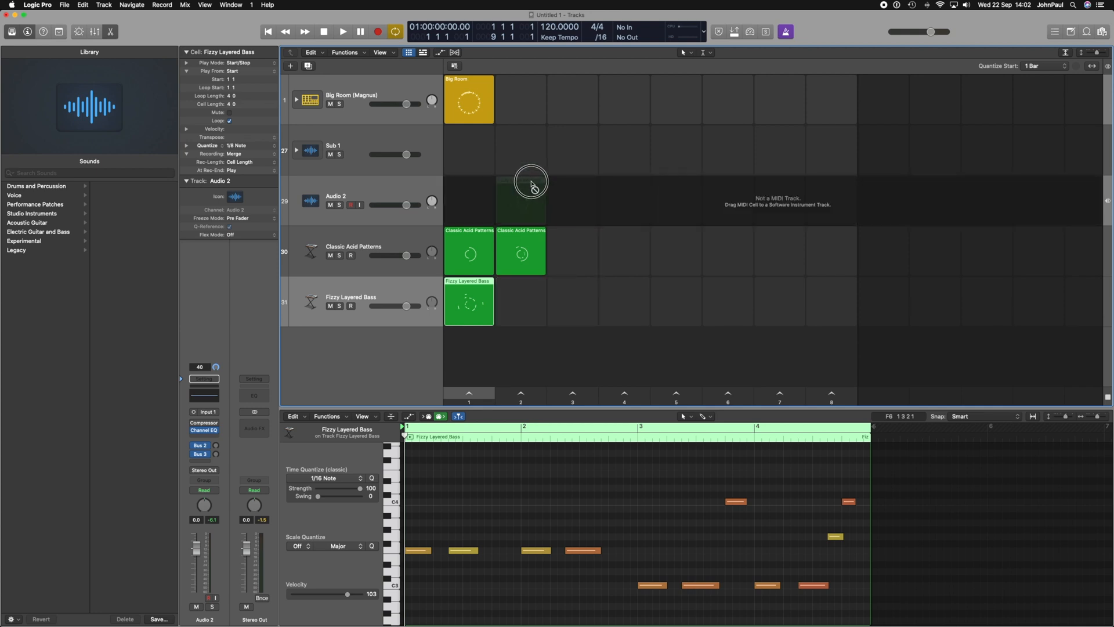
left_click_drag(532, 184, 518, 298)
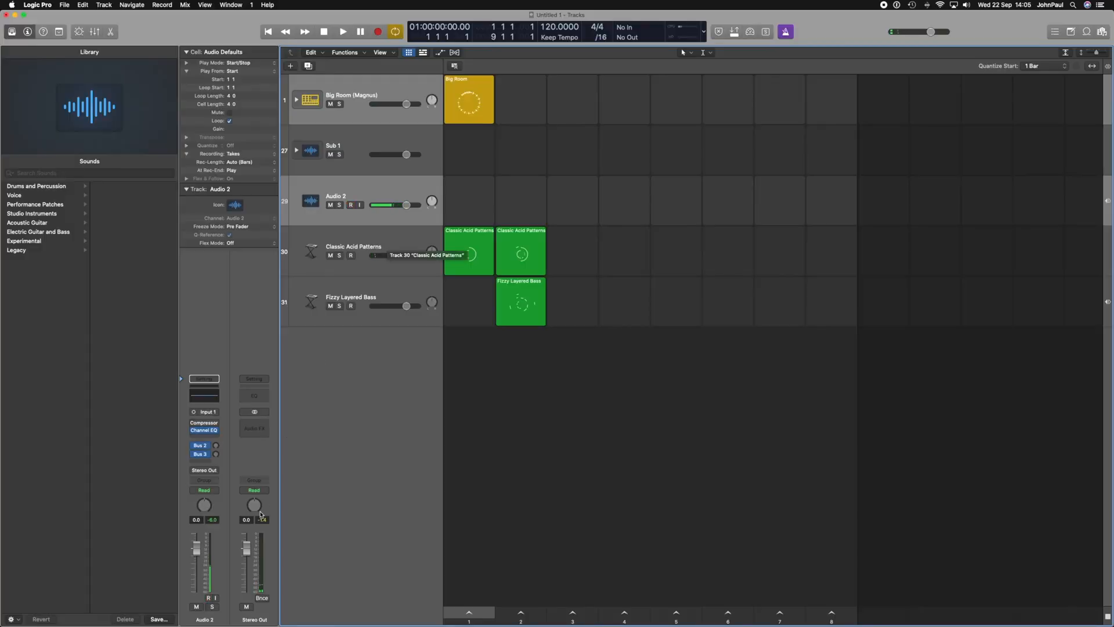
Load the Tracking Vocal sound from the Voice category on the Audio 2 track and record a vocal loop into its first cell
left_click(23, 196)
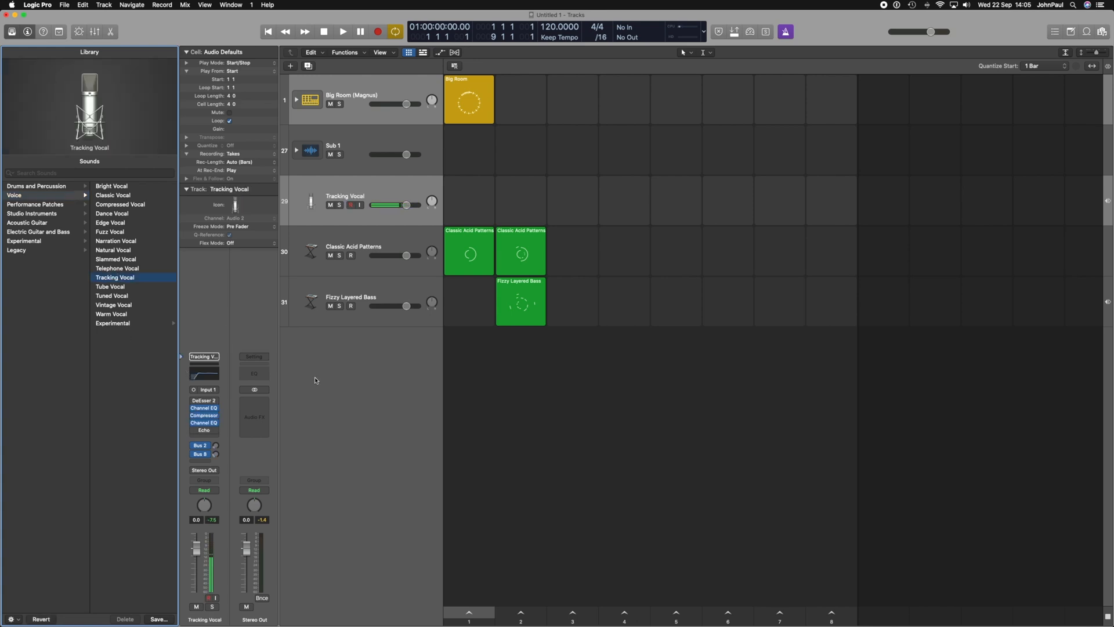
left_click(360, 205)
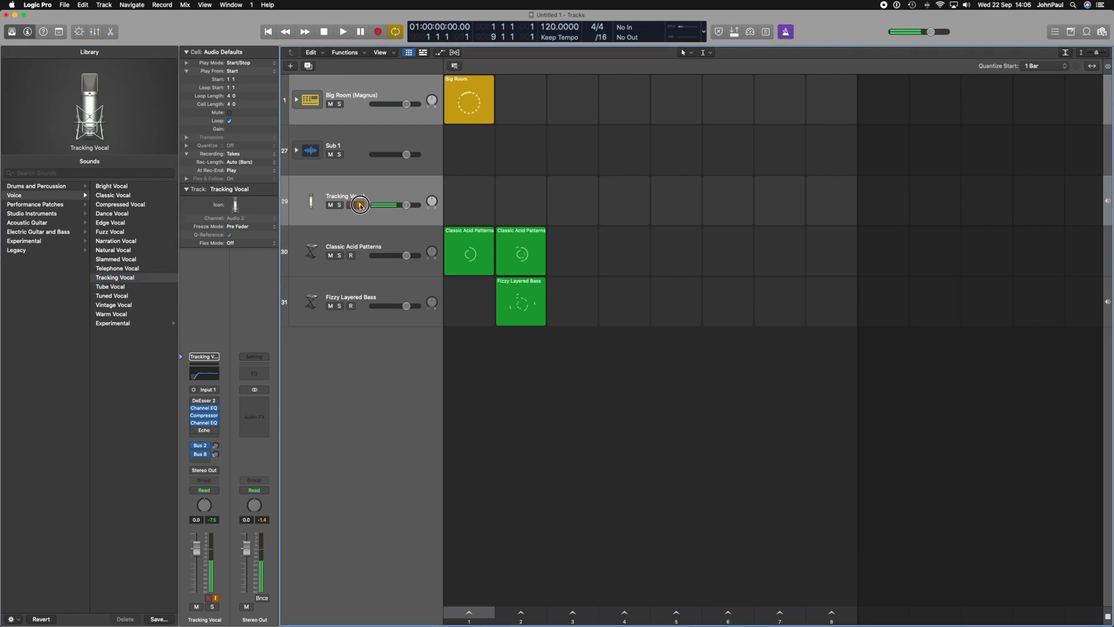
left_click(469, 200)
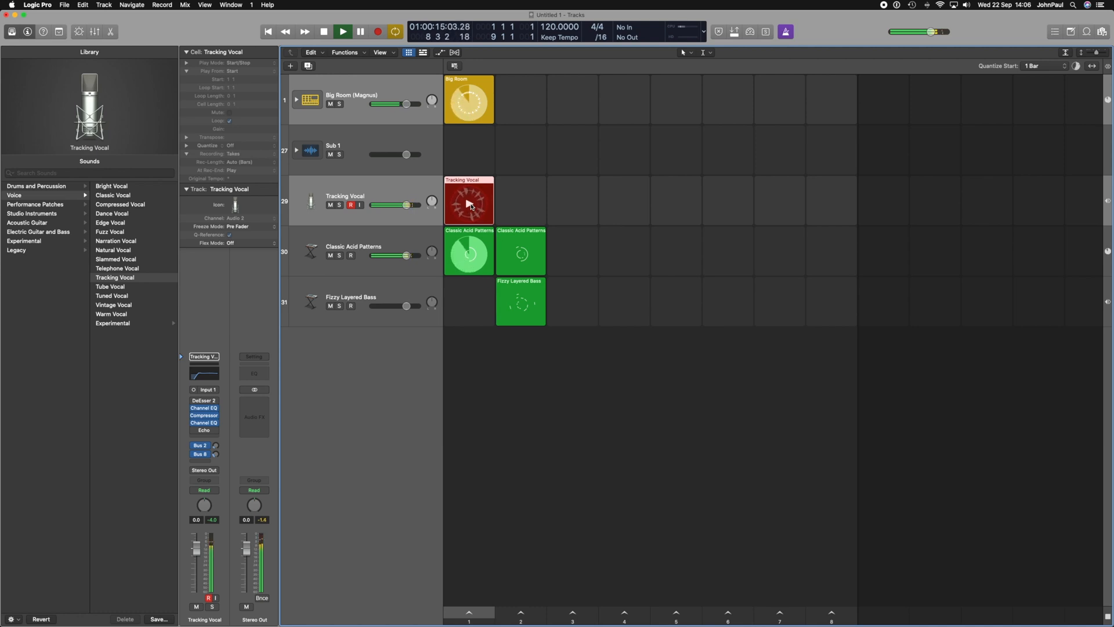
left_click(470, 204)
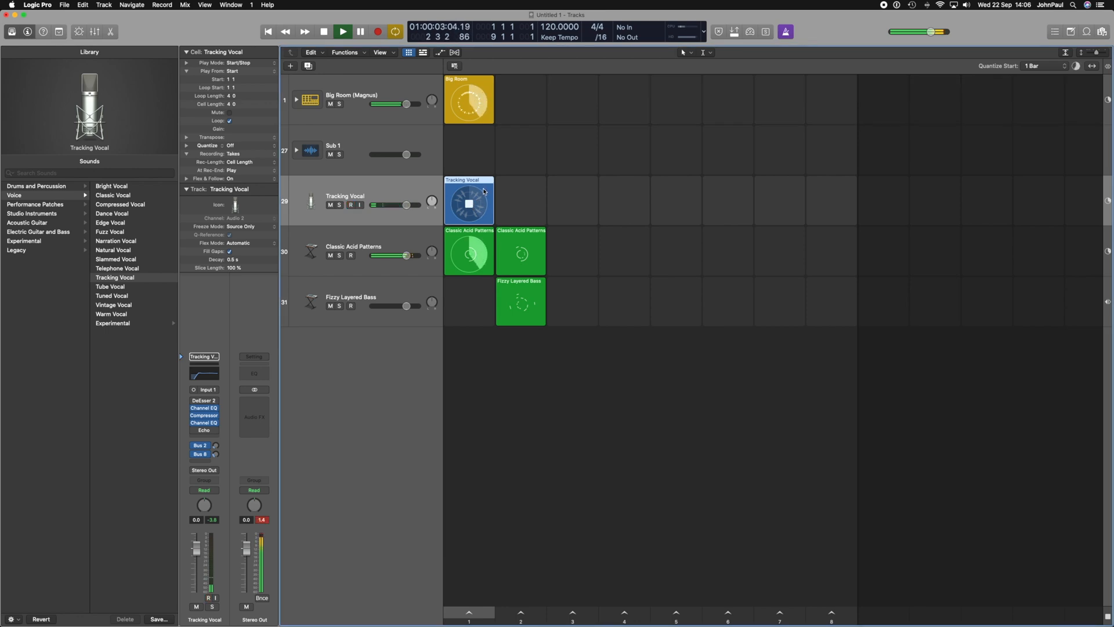
Duplicate the Tracking Vocal track with its settings and record a second vocal loop into the new track's first cell
right_click(334, 190)
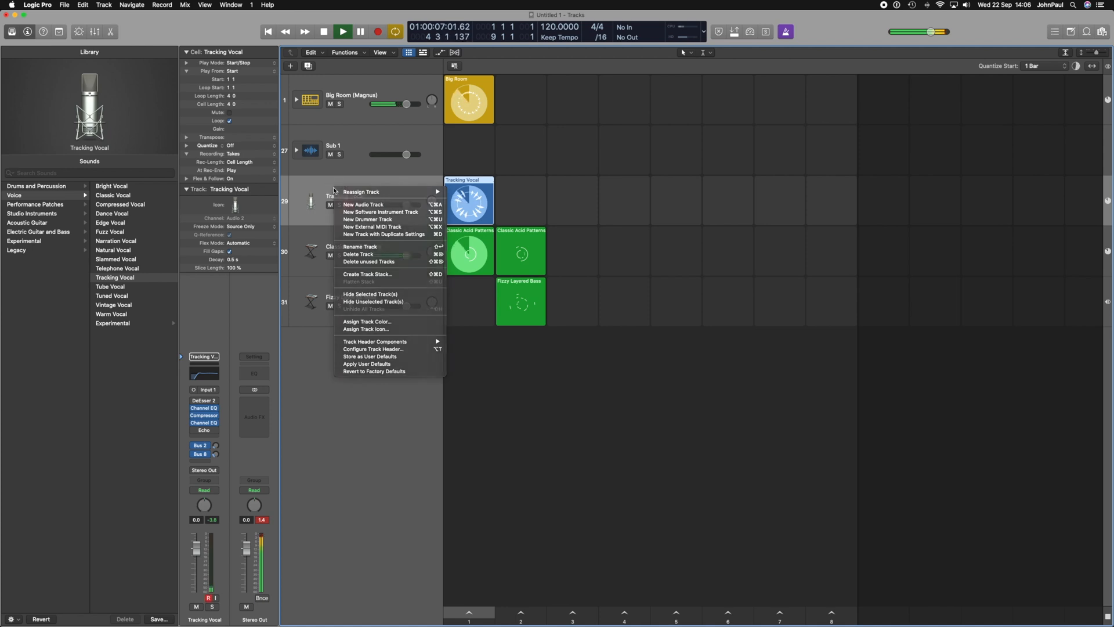
left_click(323, 186)
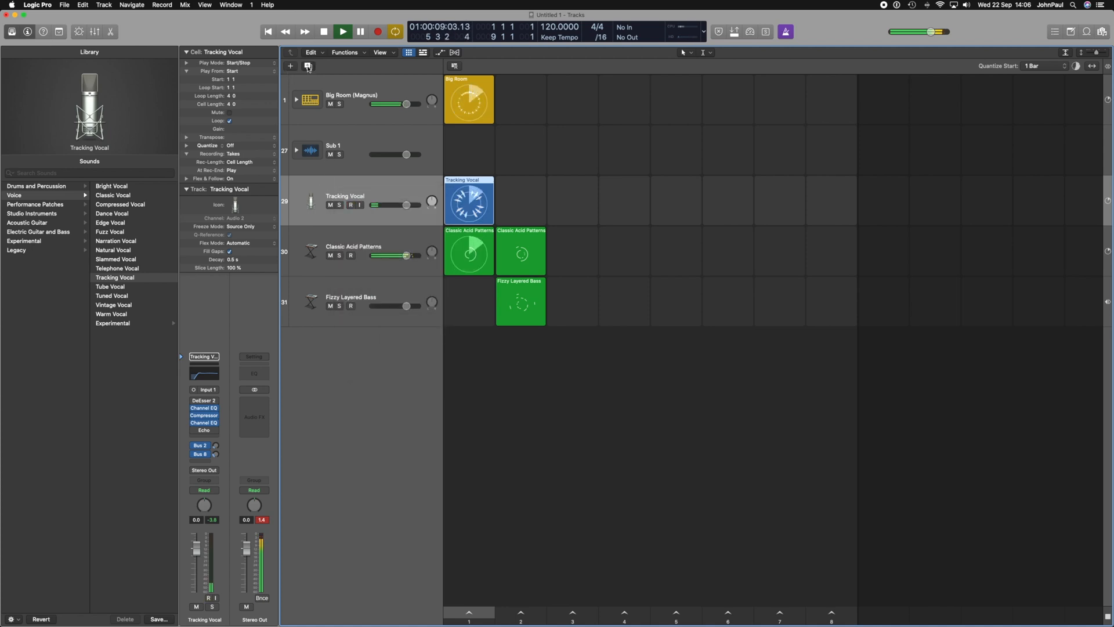
left_click(308, 66)
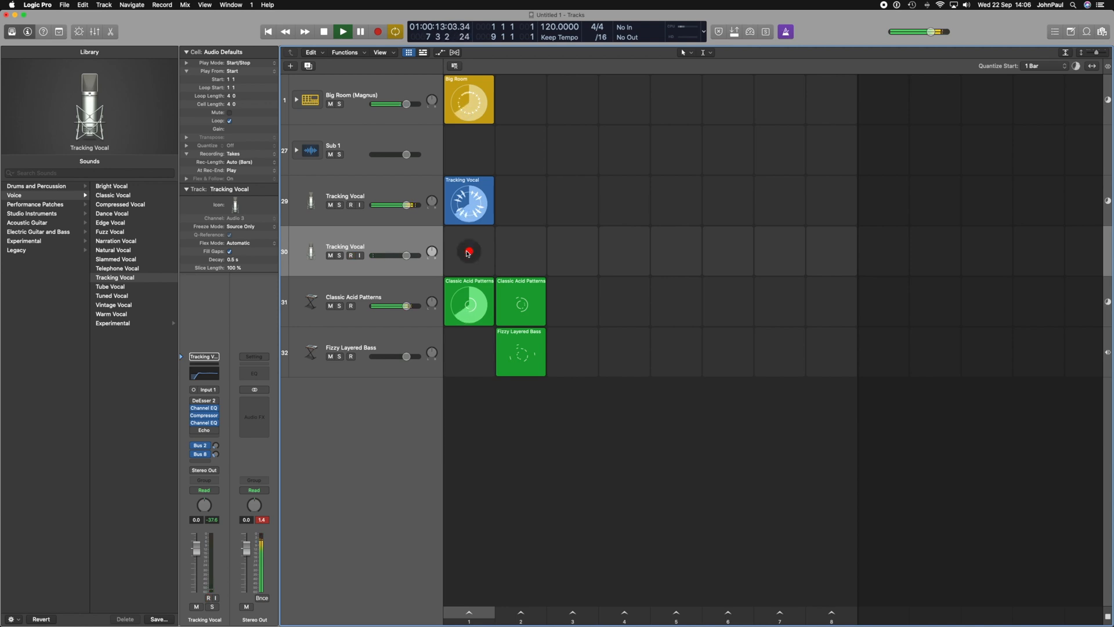
left_click(471, 252)
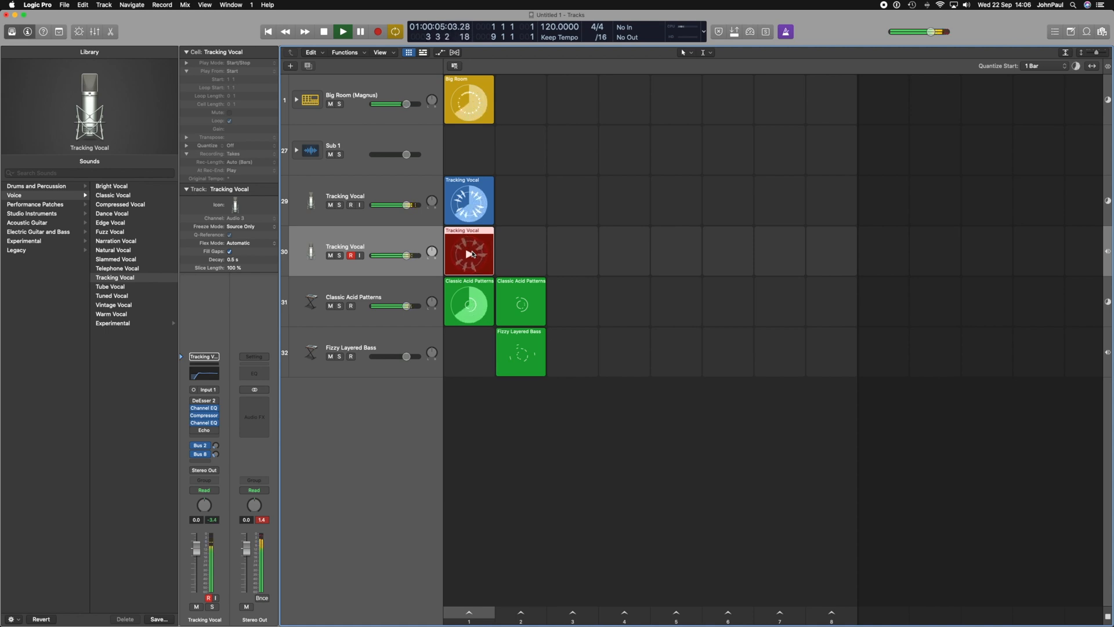
left_click(471, 253)
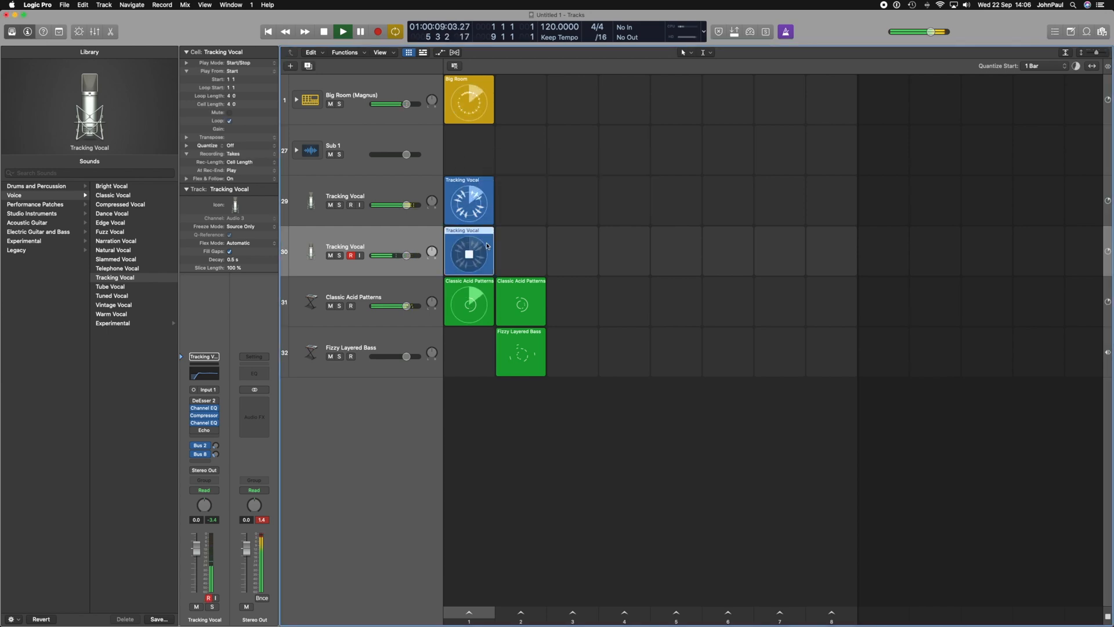
Lower the second Tracking Vocal track's volume to -3.9 dB and the first one's to -4.4 dB
left_click_drag(405, 255, 392, 254)
left_click_drag(400, 206, 390, 206)
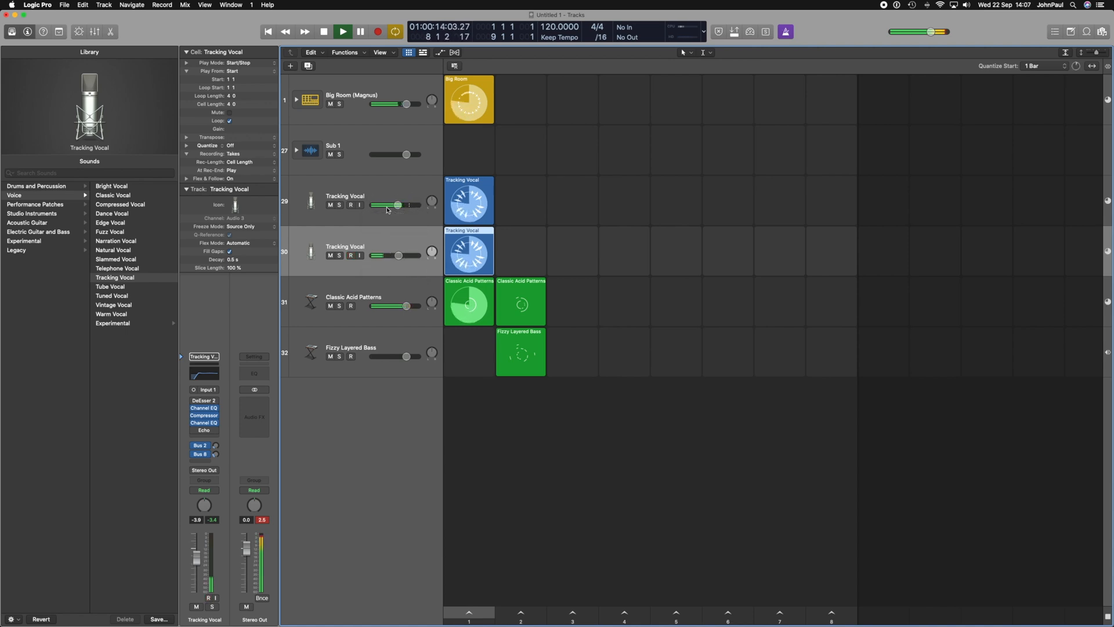
Duplicate the second Tracking Vocal track and record a third vocal loop into the new track's first cell
right_click(384, 243)
left_click(376, 239)
left_click(309, 66)
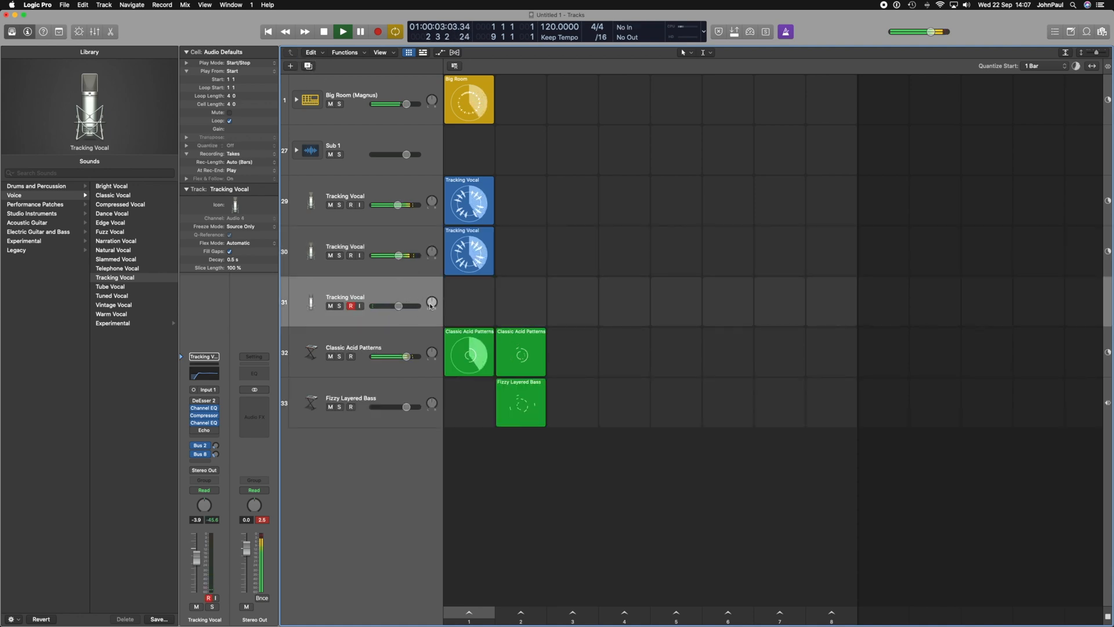
mouse_move(461, 301)
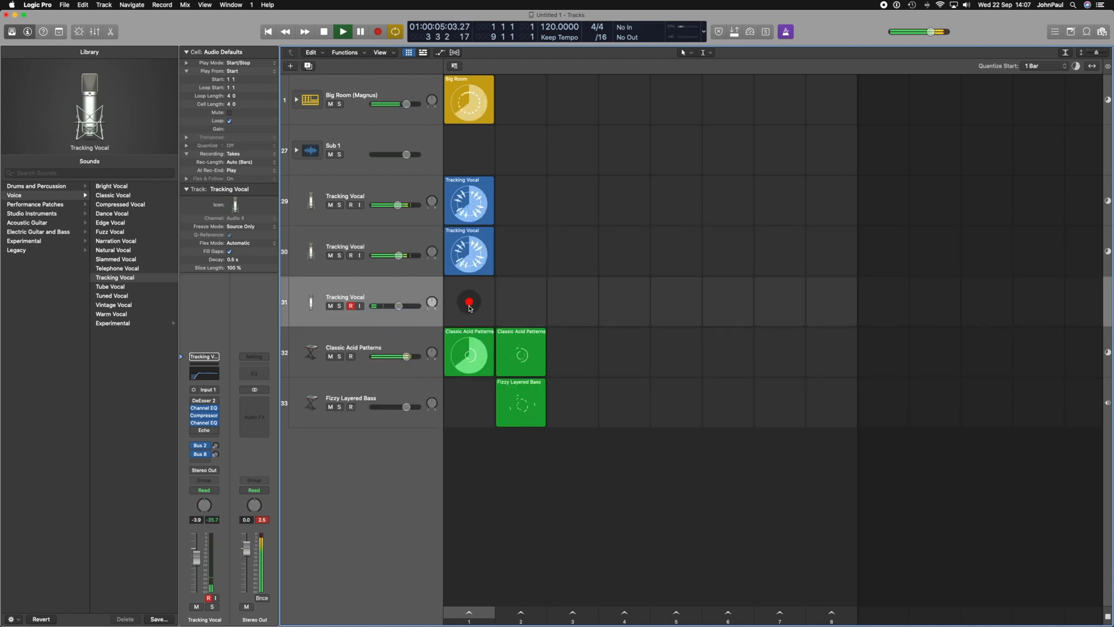
left_click(470, 302)
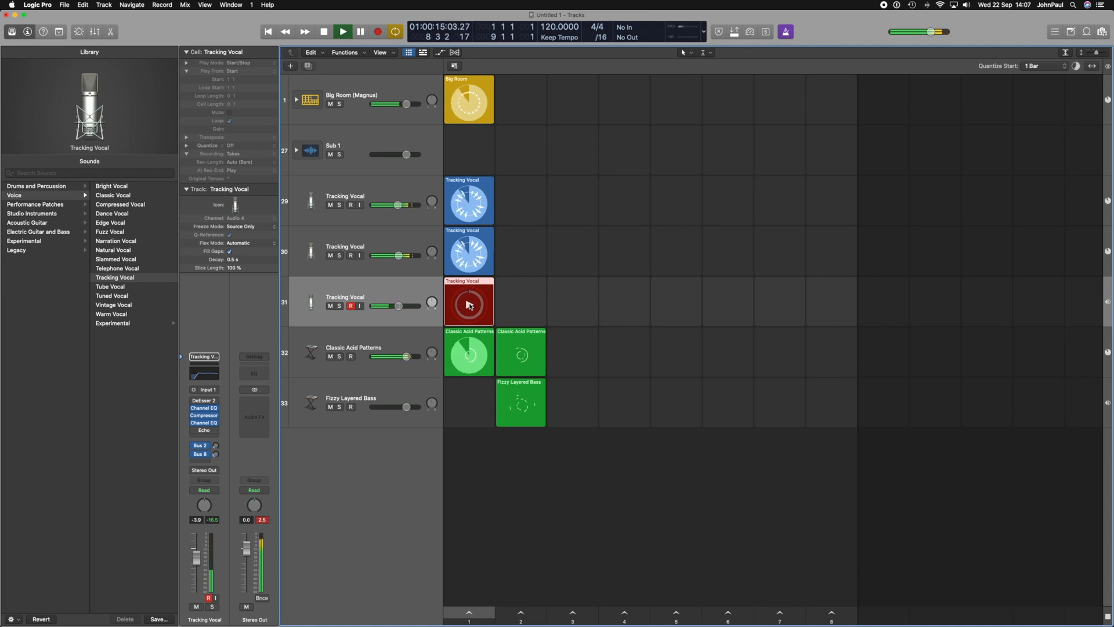
left_click(469, 304)
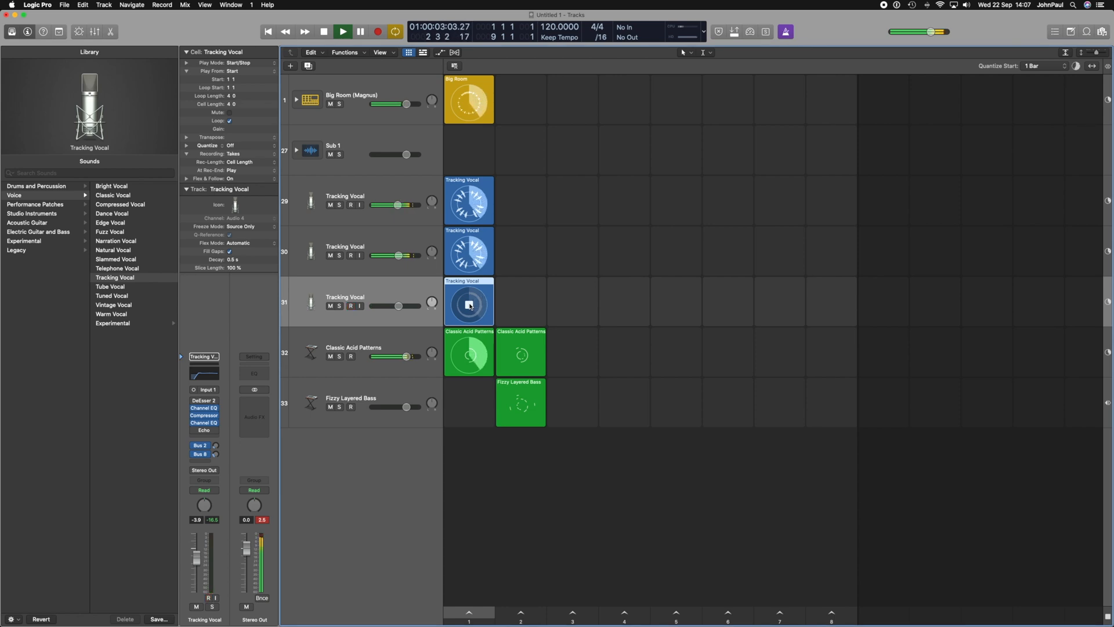
Stop the Big Room and Classic Acid Patterns cells to hear the vocals alone, and stop the first vocal cell and playback
left_click(467, 104)
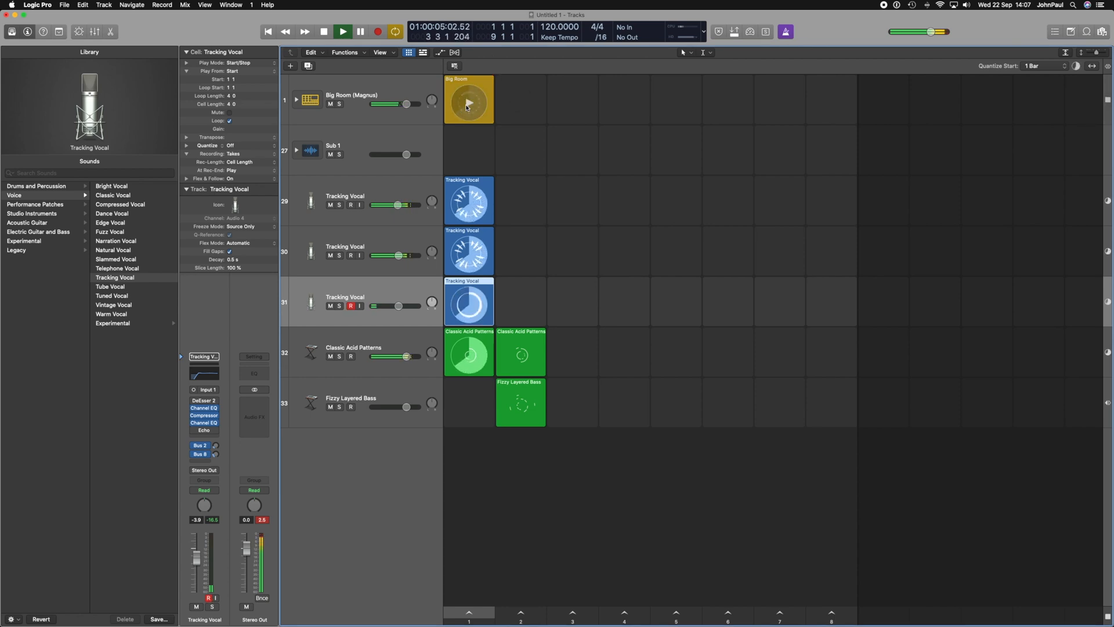
left_click(470, 357)
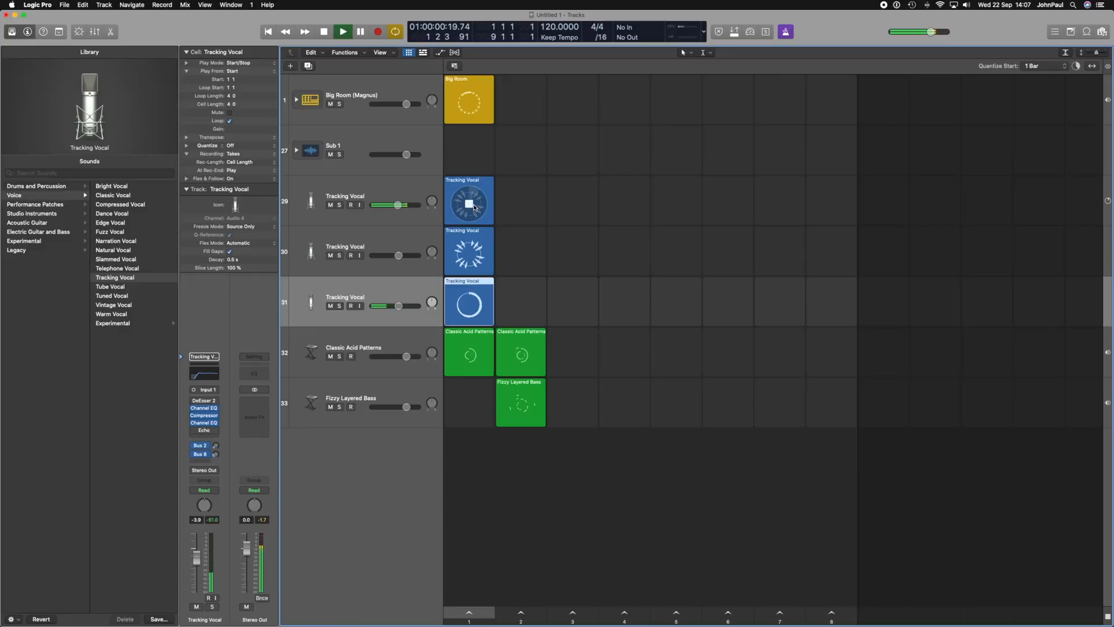
left_click(474, 207)
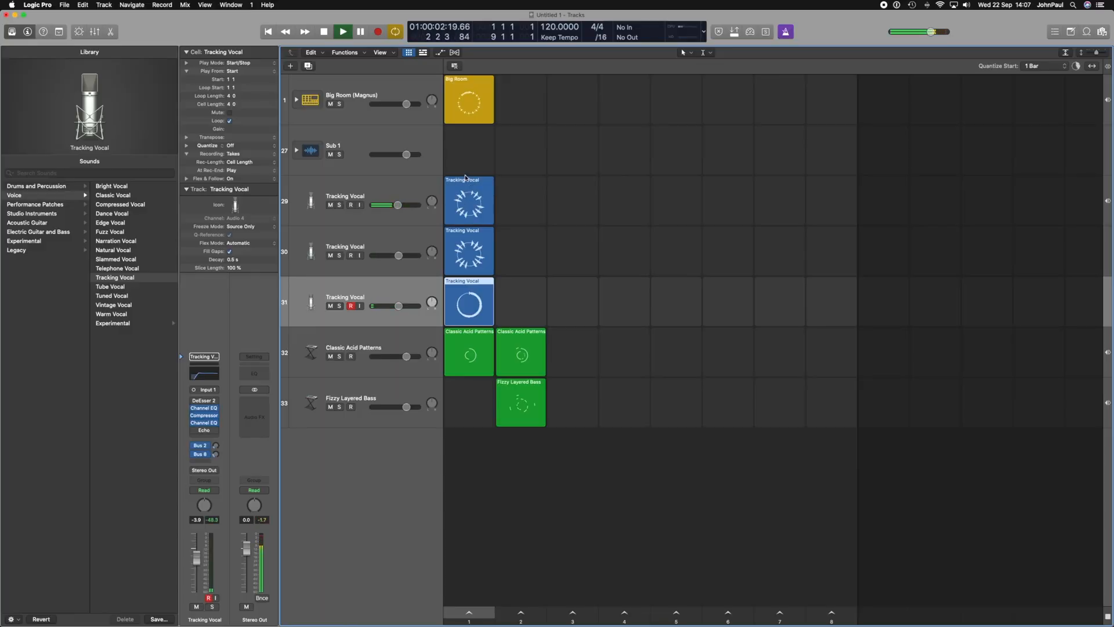
left_click(326, 33)
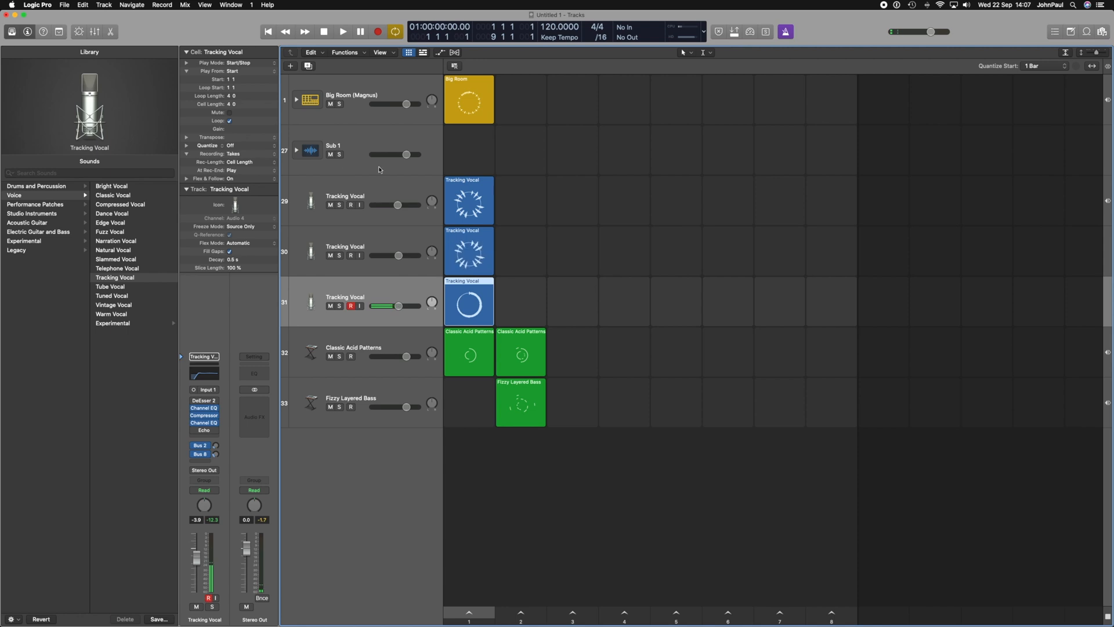
Group the three Tracking Vocal tracks into a Folder Stack
left_click(372, 209)
left_click(374, 248)
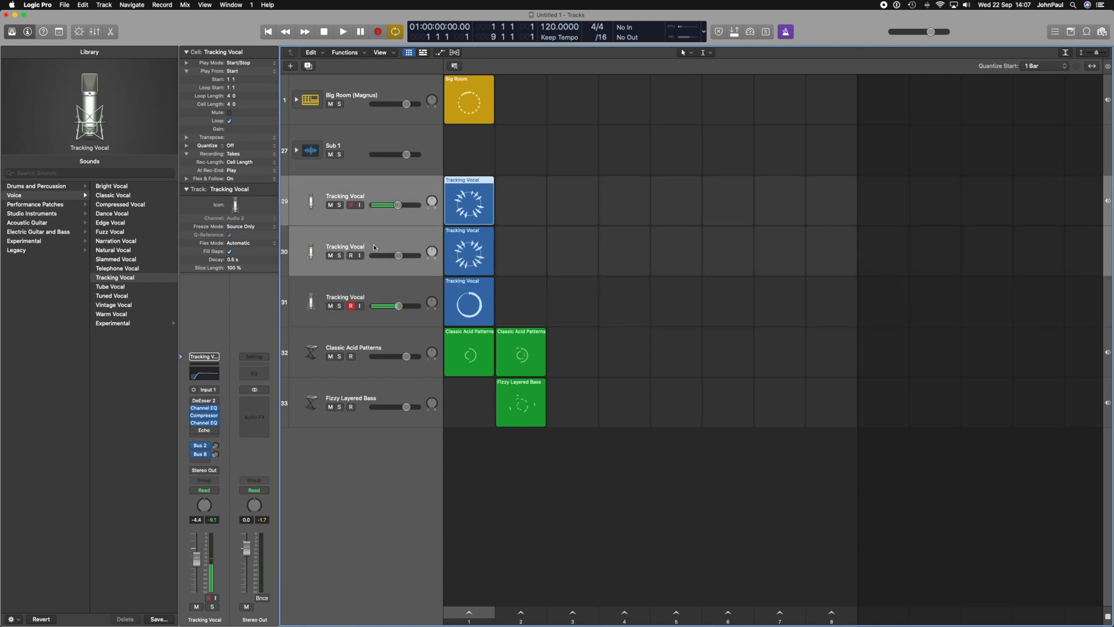
left_click(374, 294)
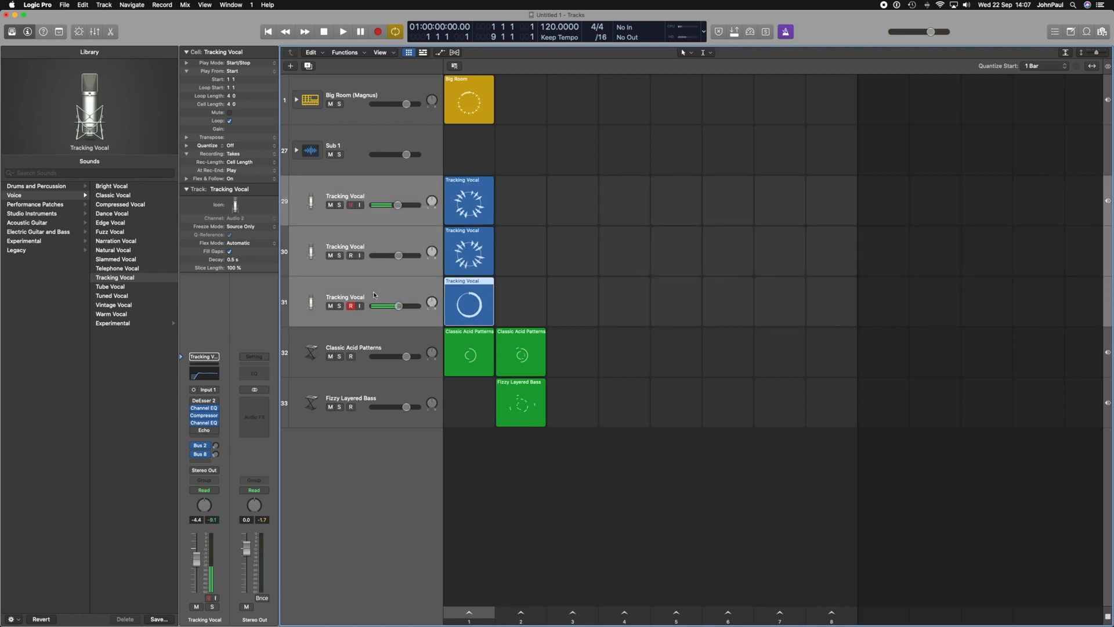
left_click(374, 188)
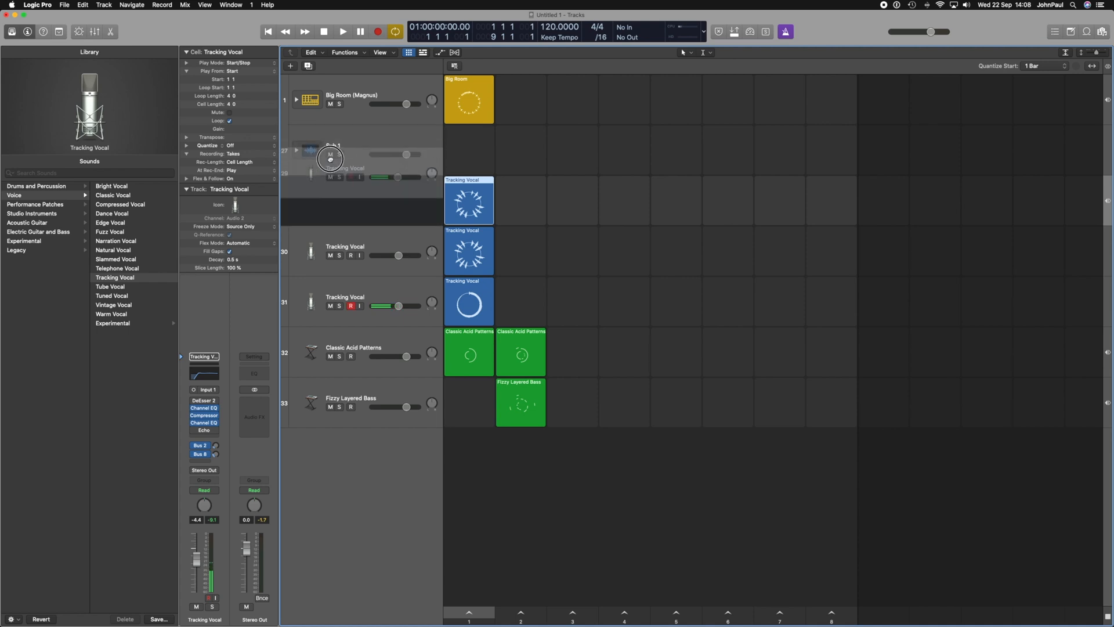
right_click(400, 287)
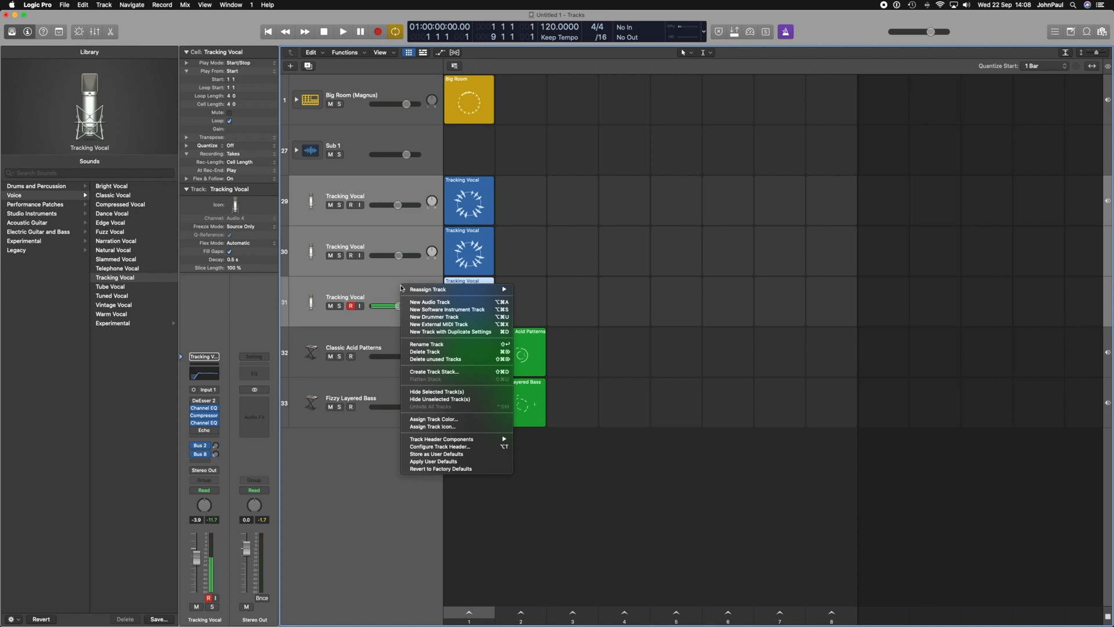
left_click(448, 373)
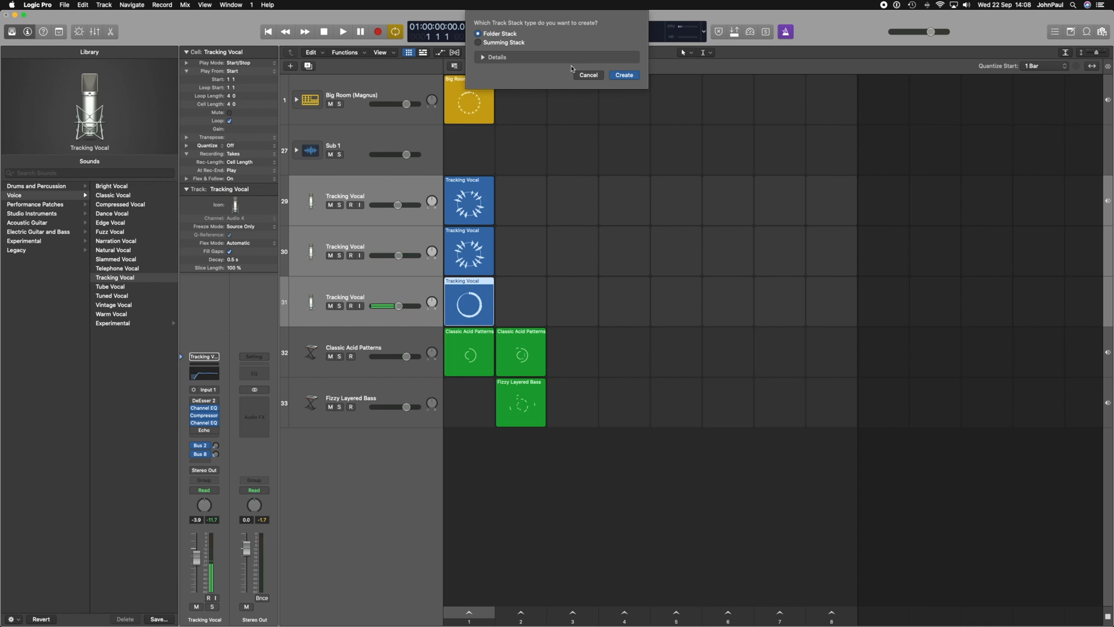
left_click(482, 57)
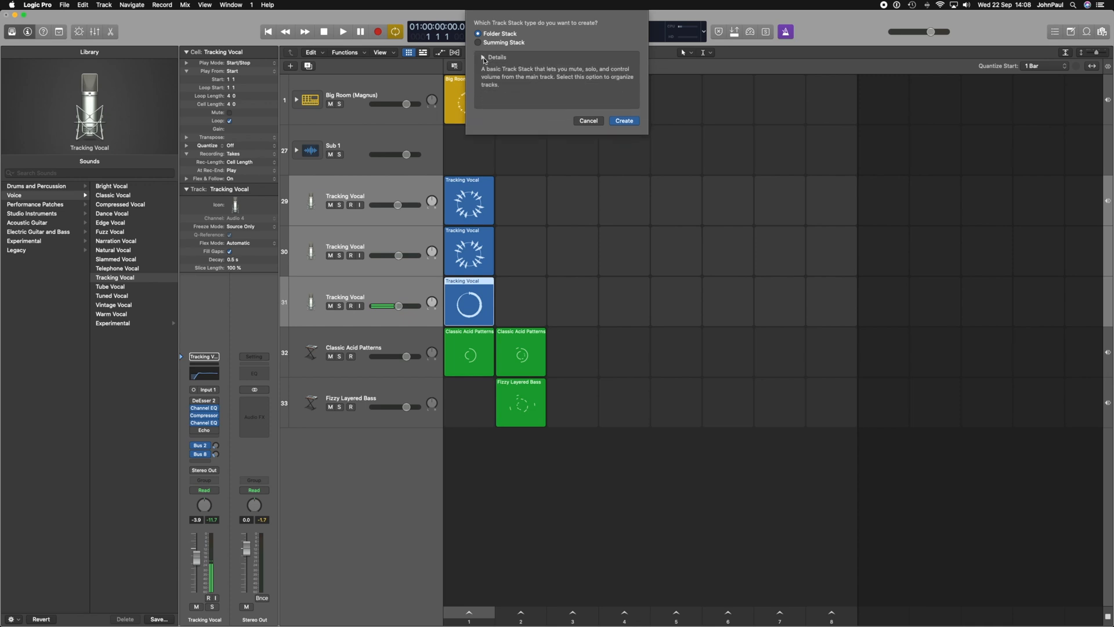
left_click(483, 58)
left_click(624, 100)
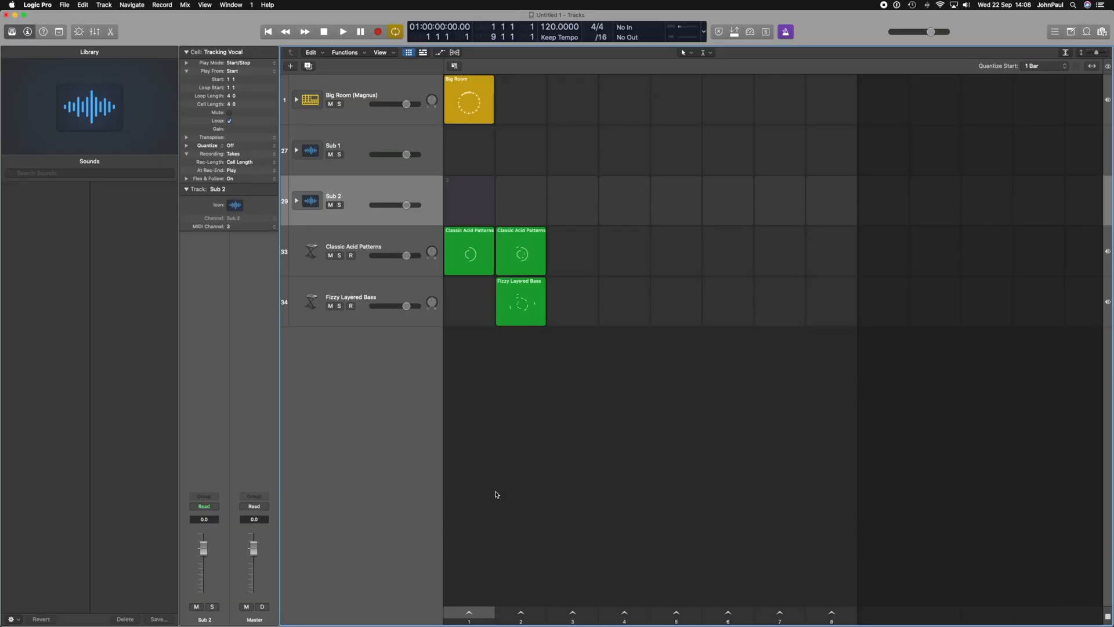
Play scene 1 and unfold the Sub 2 stack to show its vocal cells, trying it both folded and unfolded
left_click(467, 613)
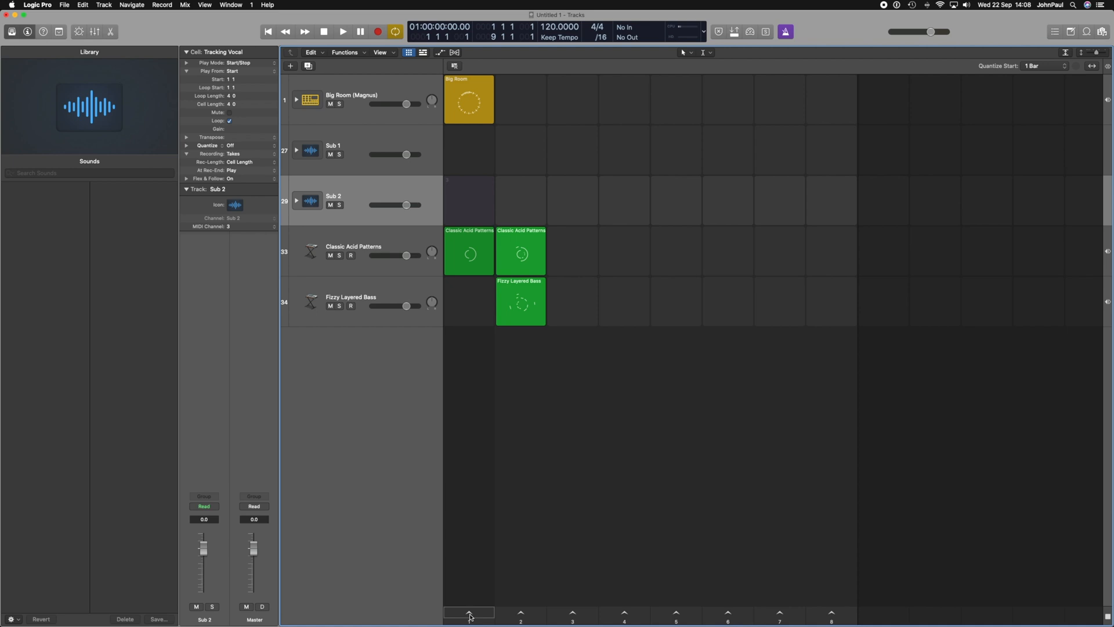
left_click(470, 615)
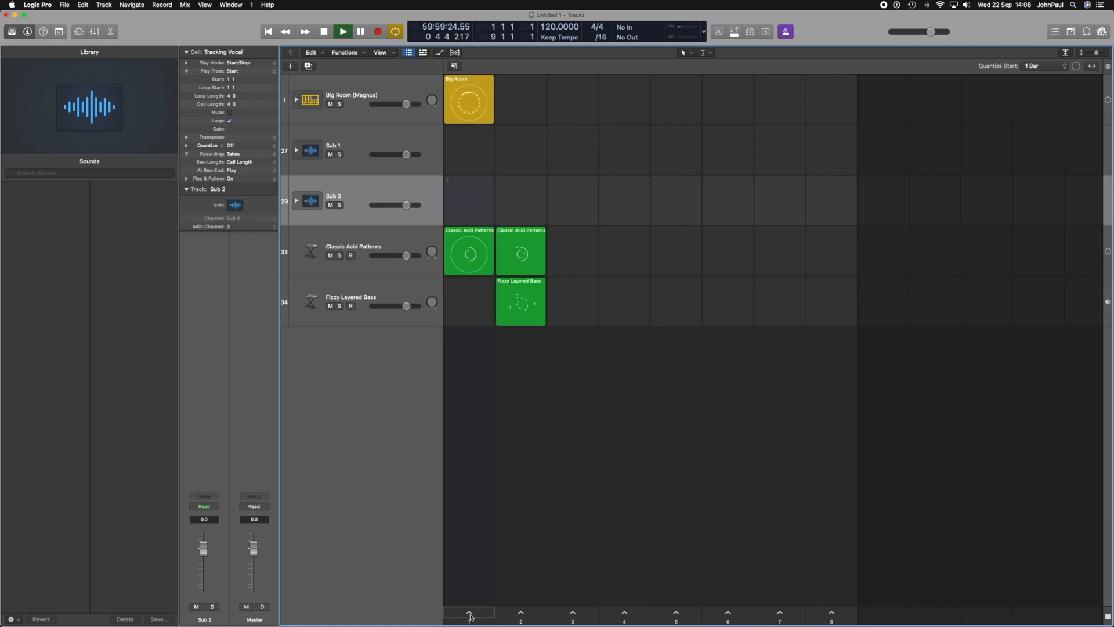
left_click(296, 202)
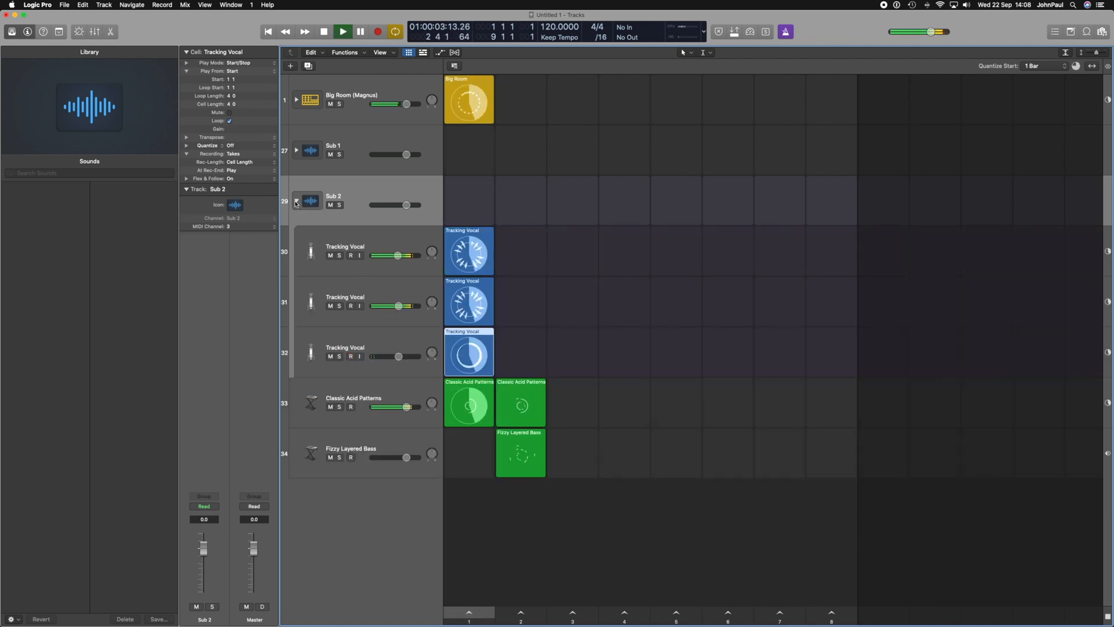
left_click(296, 201)
left_click(475, 199)
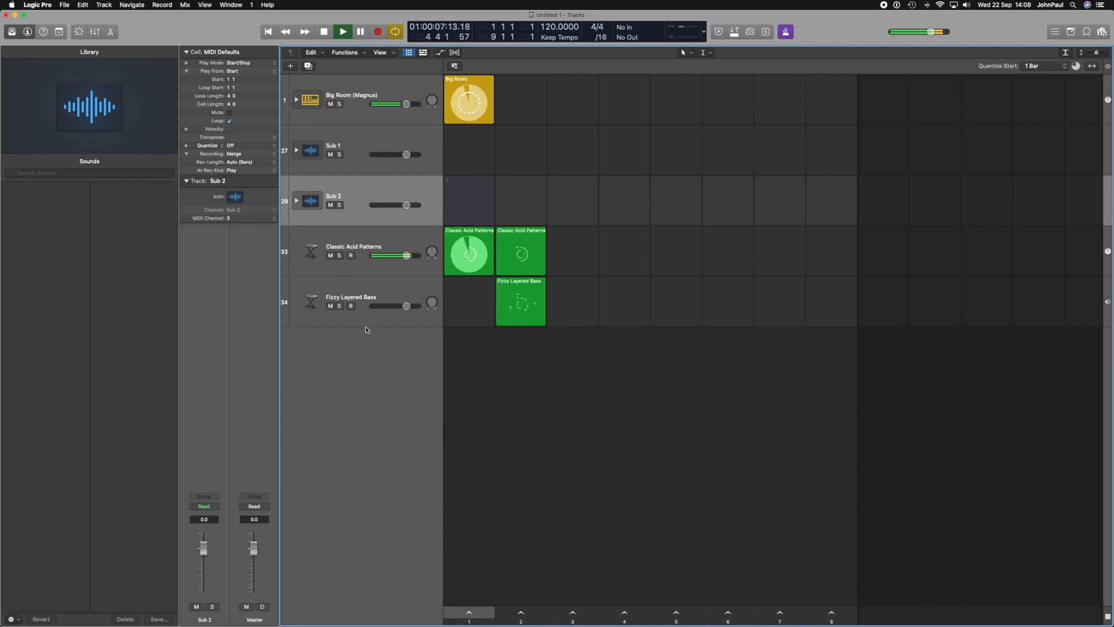
left_click(297, 201)
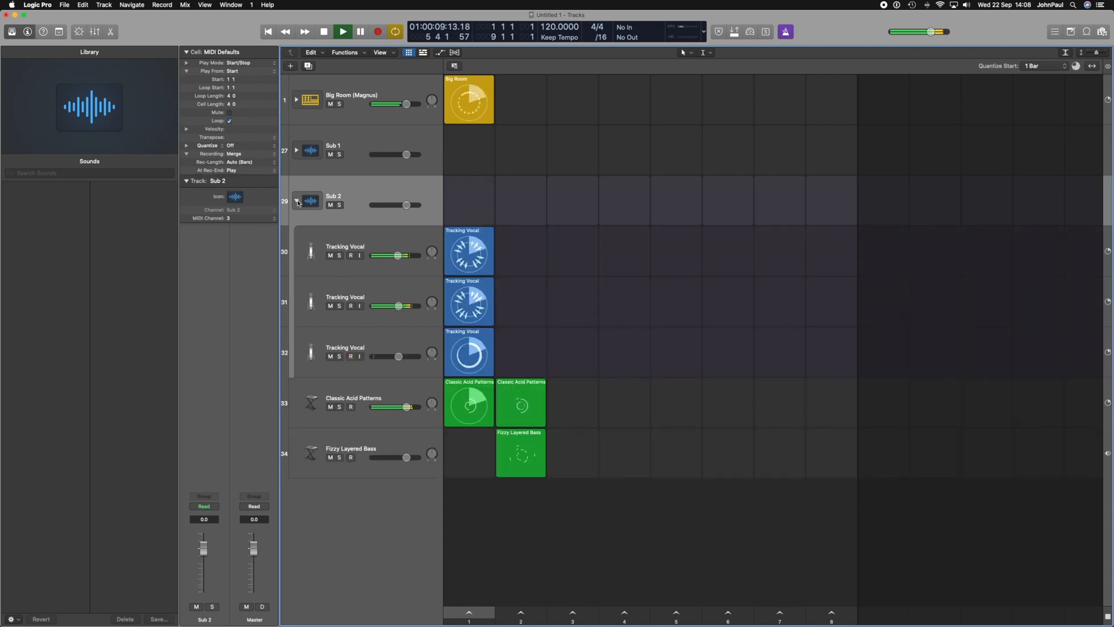
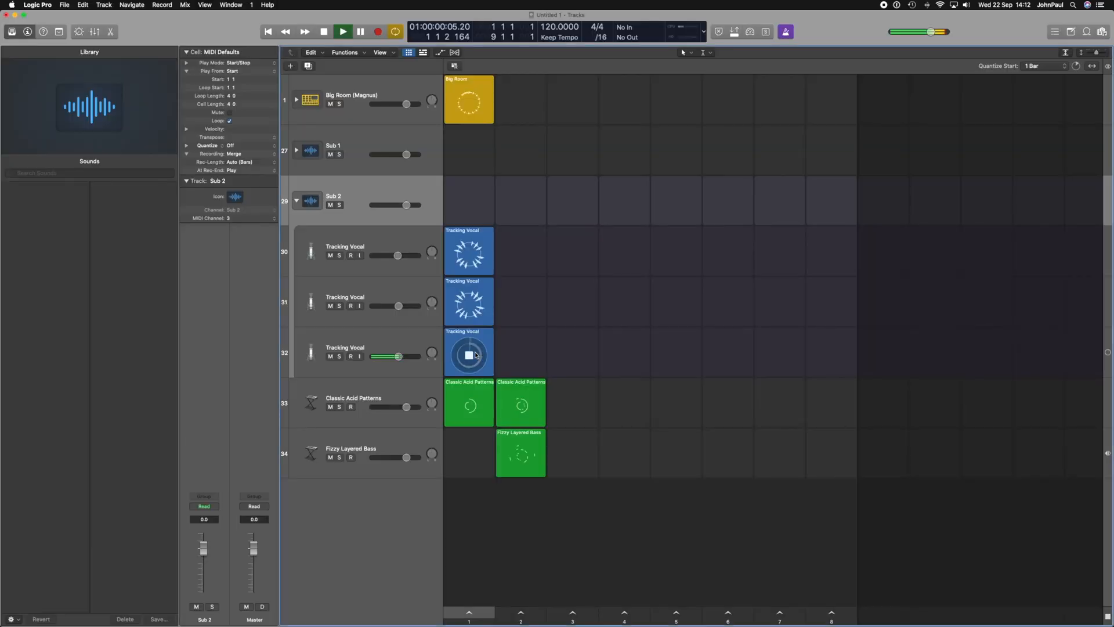
Stop the third Tracking Vocal cell and view the second vocal track's Smart Controls, closing them again
left_click(466, 358)
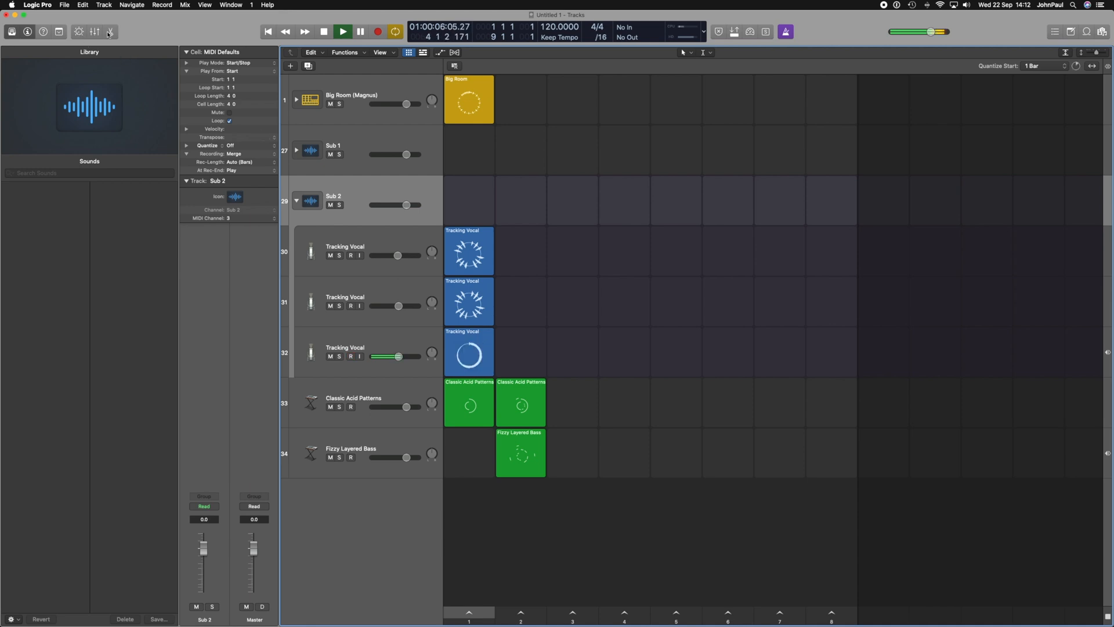
left_click(79, 32)
left_click(378, 299)
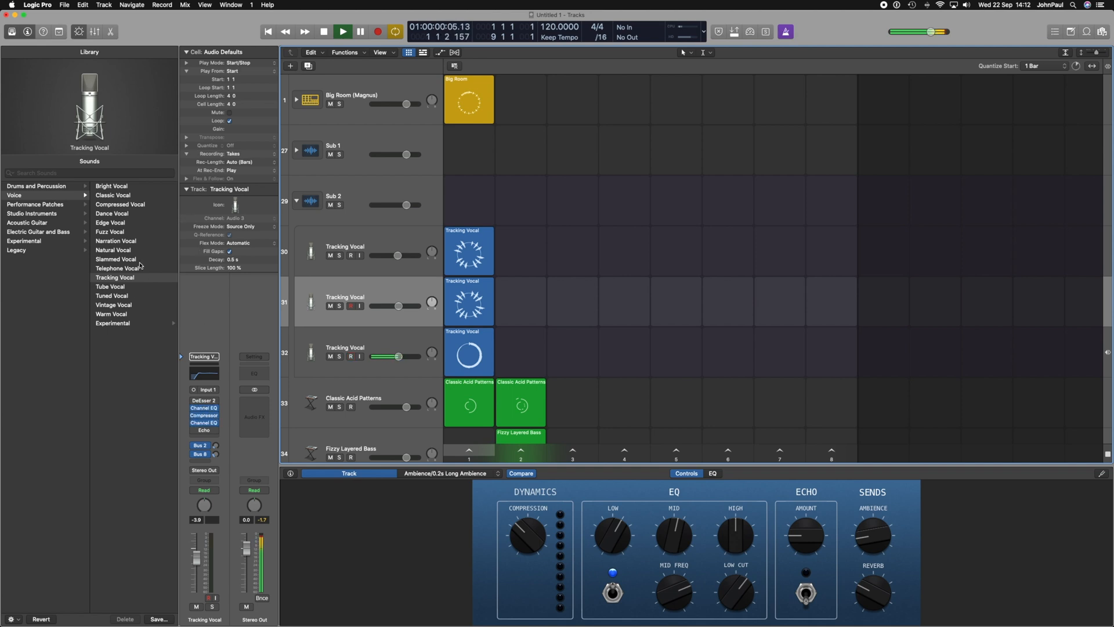
left_click(78, 31)
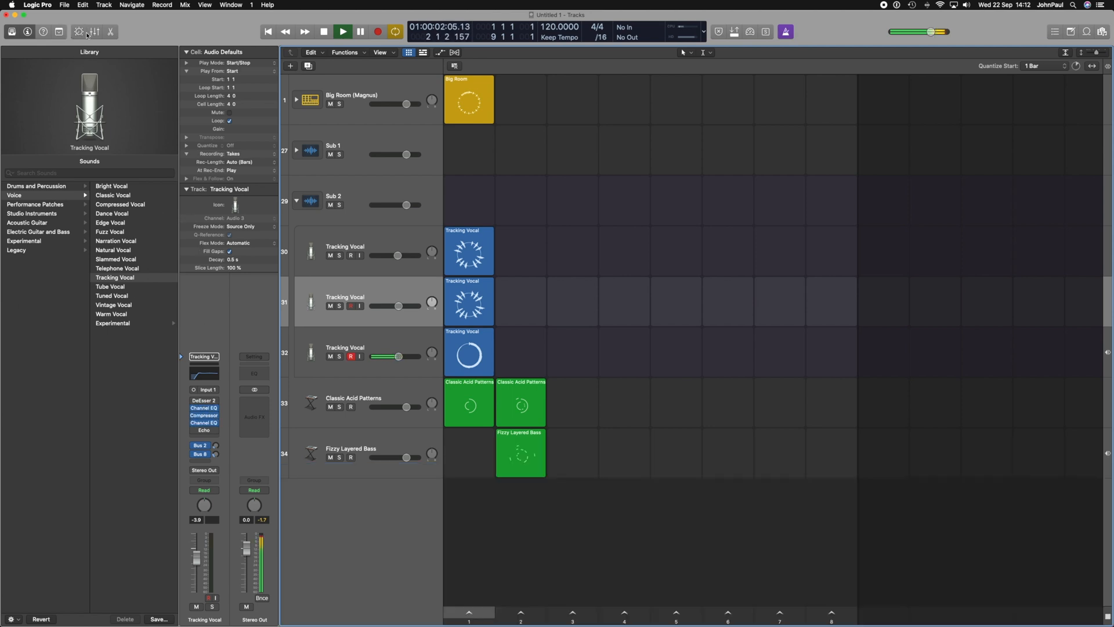
Show the Mixer to view the channel strips of all tracks, and hide it again
left_click(97, 33)
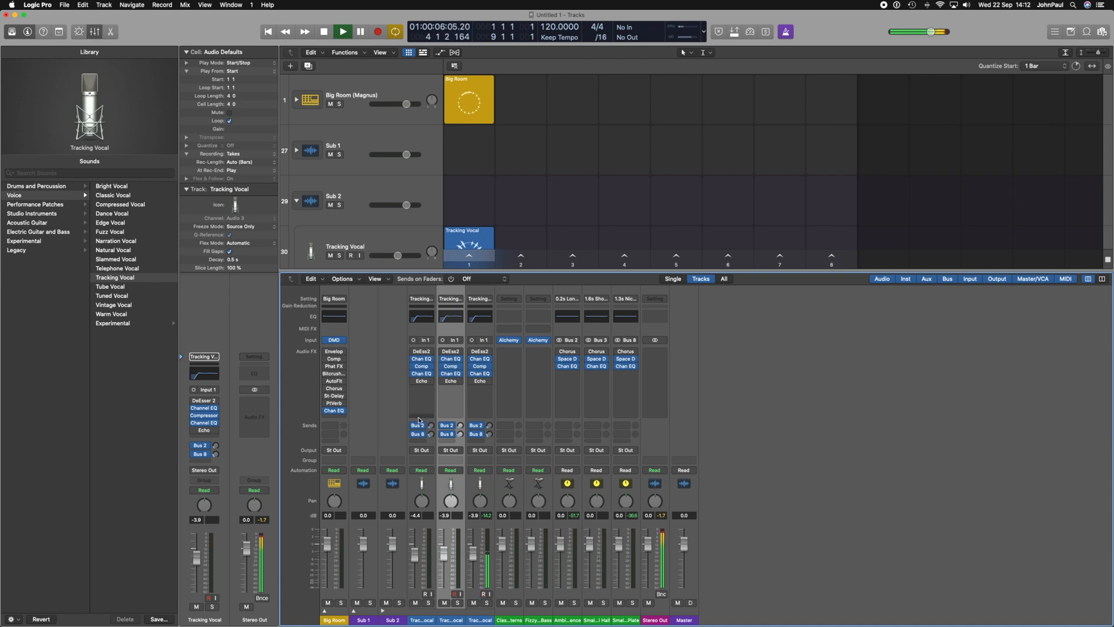
key("x")
left_click(477, 273)
Examine the first Tracking Vocal cell's waveform in the editor, stop playback and close the editor
left_click(109, 32)
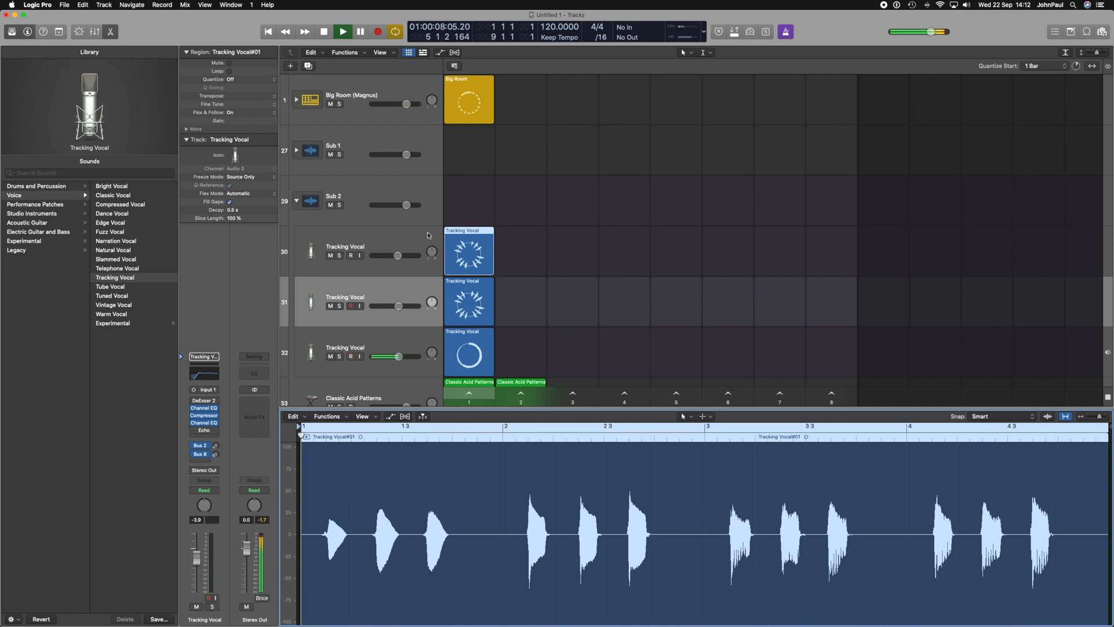
left_click(325, 32)
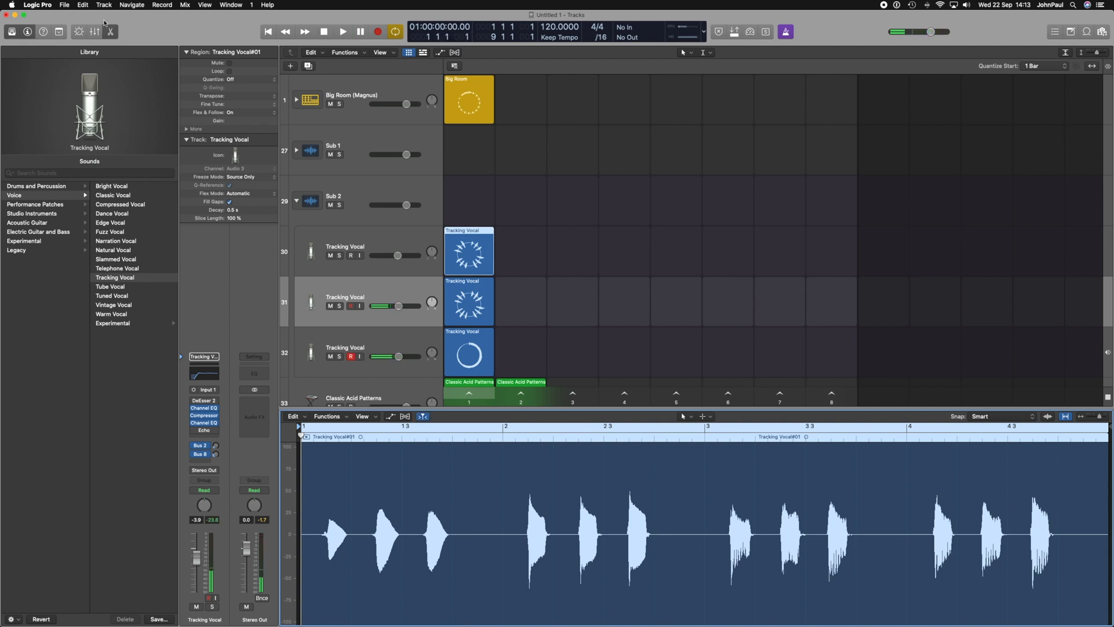
left_click(114, 35)
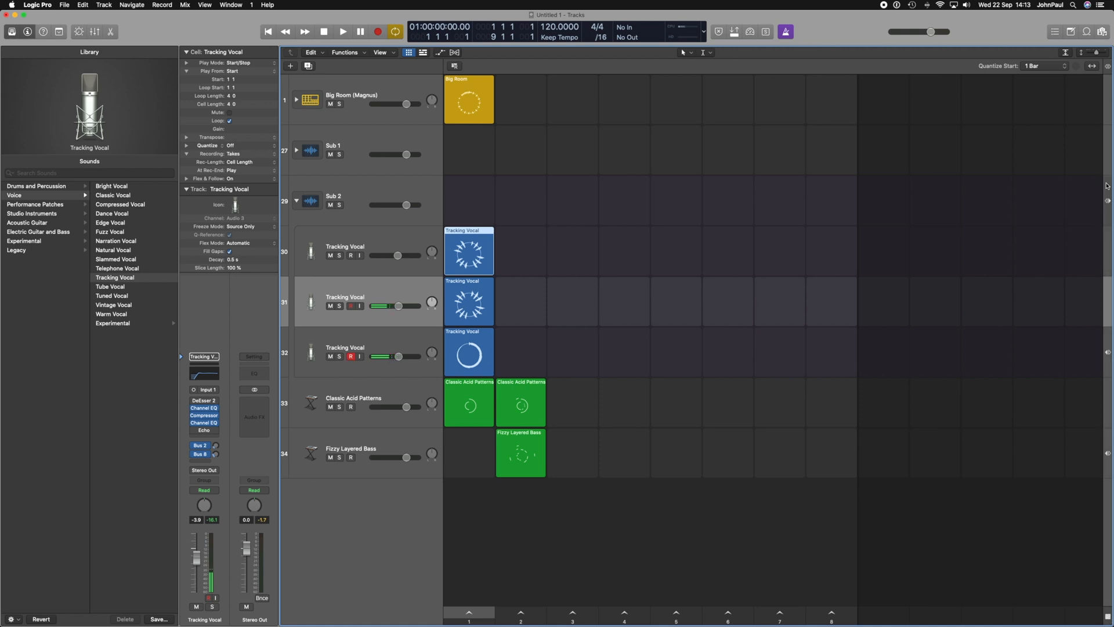
Show the Tracks area timeline beside the Live Loops grid
left_click(423, 53)
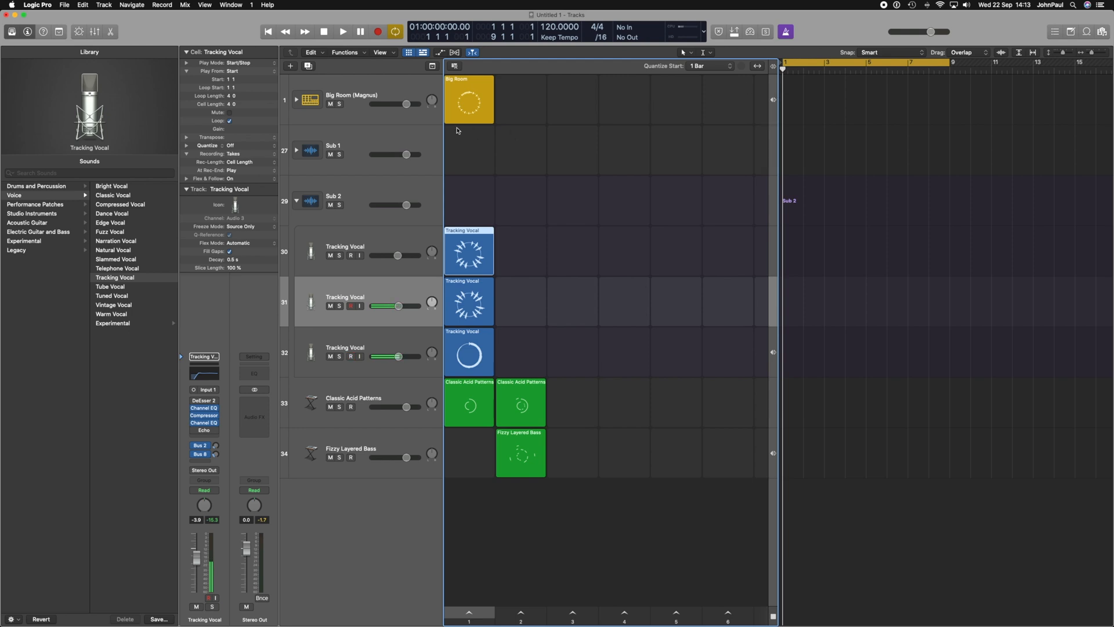
Switch the Big Room track over to its Tracks area region, play it back, return the track to Live Loops and stop
left_click(774, 102)
left_click(801, 99)
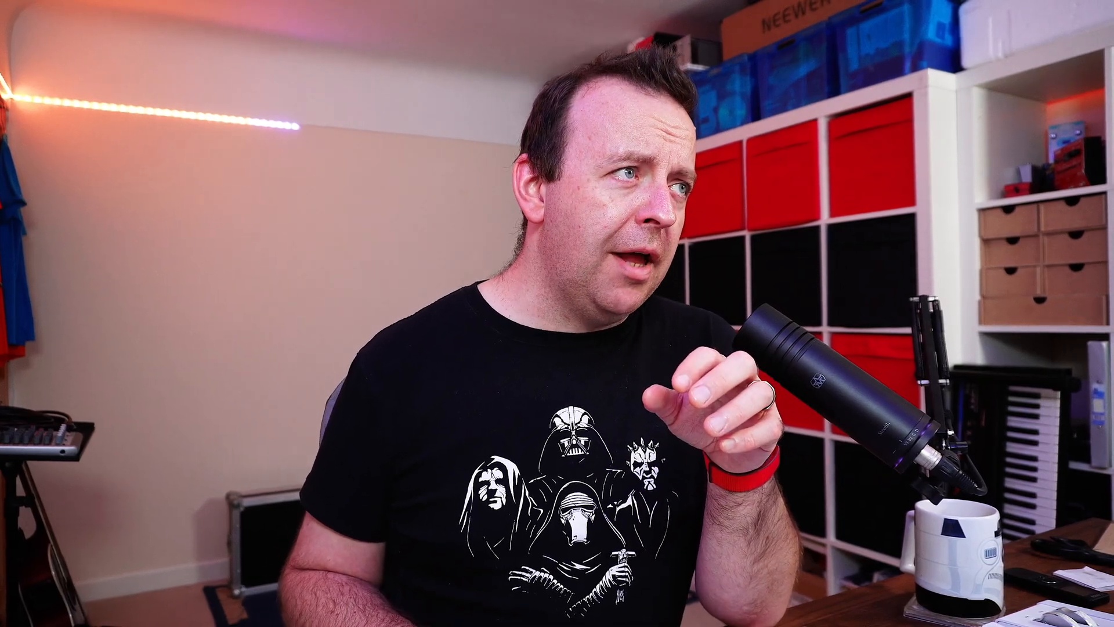
left_click(343, 33)
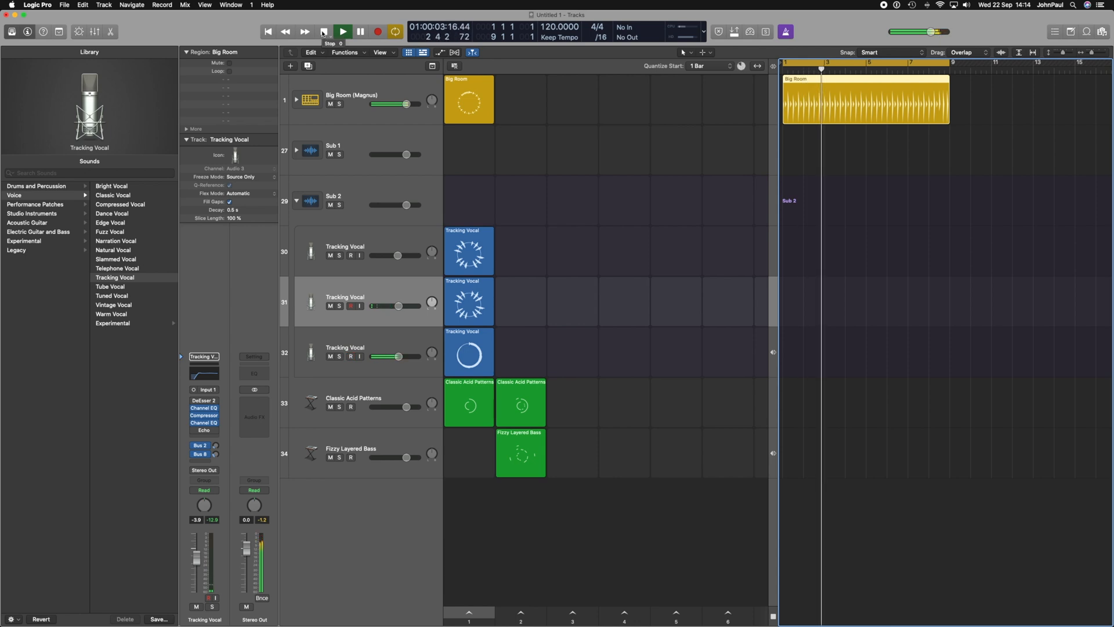
left_click(774, 102)
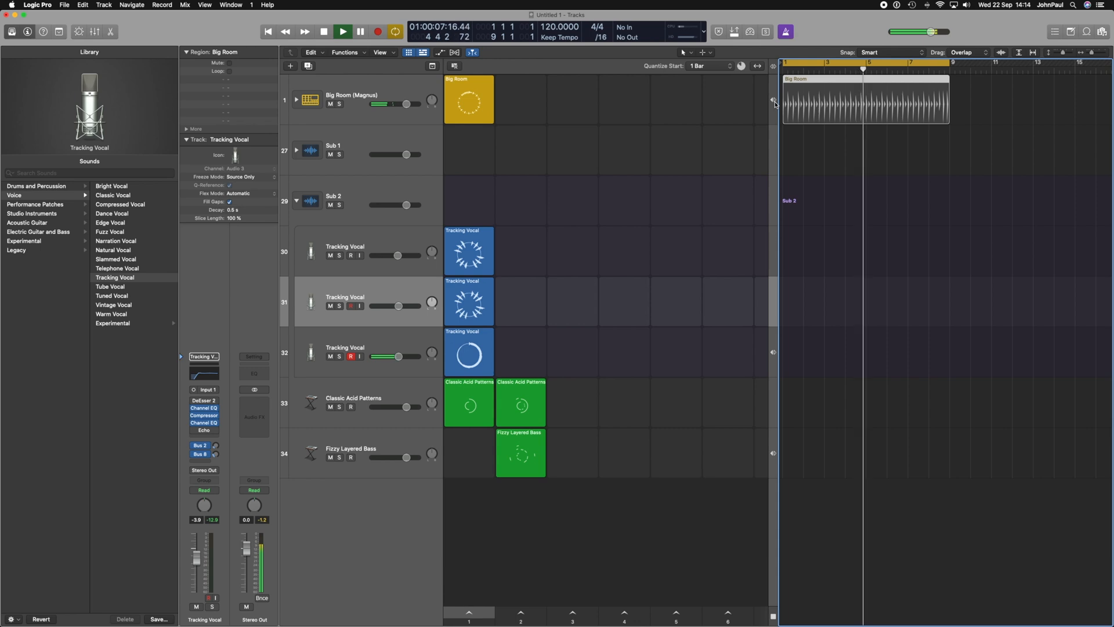
key("space")
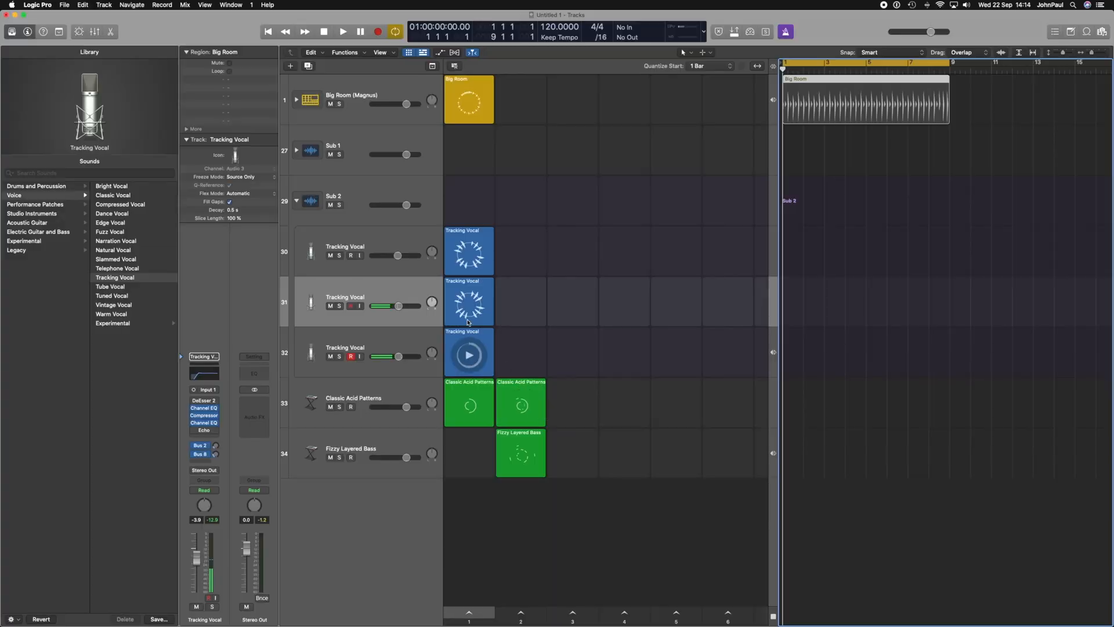
Try to record a Live Loops performance into the Tracks area, triggering the Big Room, first Tracking Vocal and first Classic Acid Patterns cells
mouse_move(492, 422)
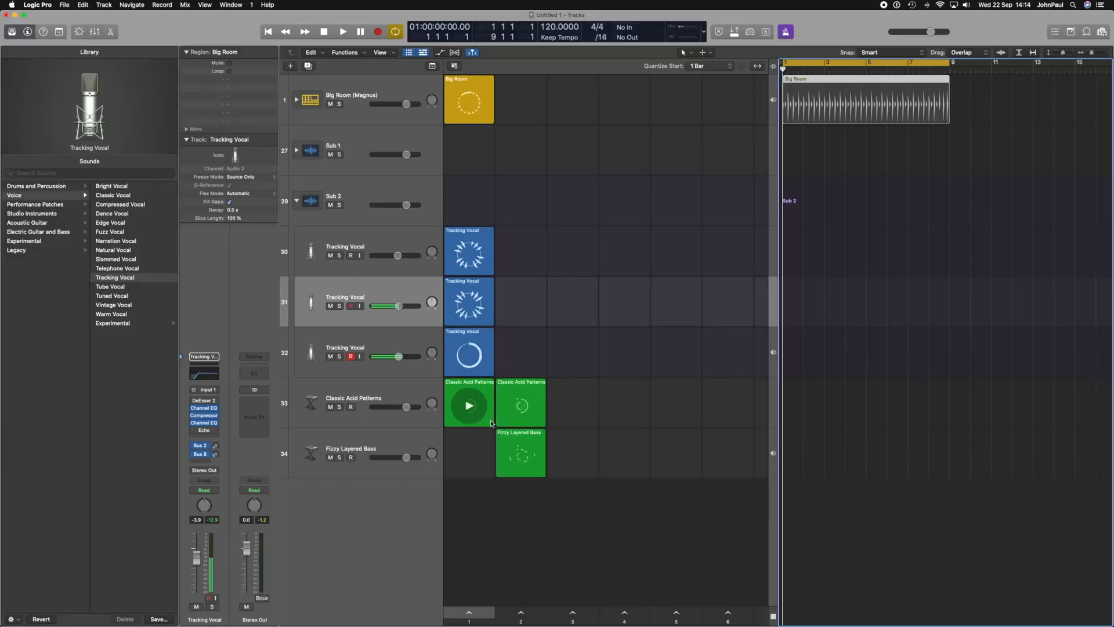
mouse_move(489, 366)
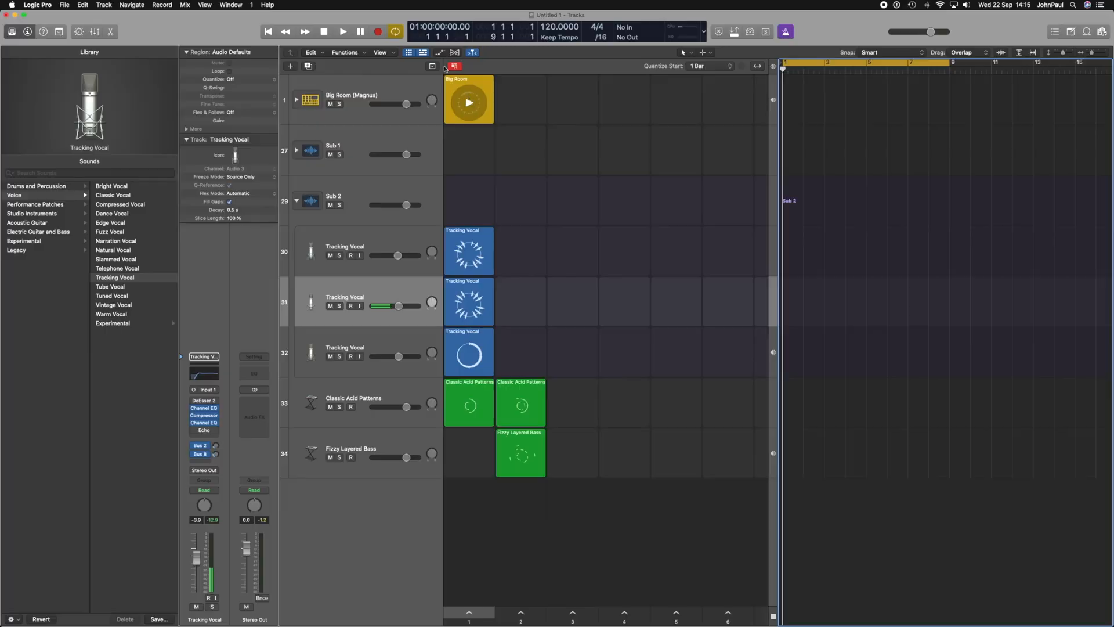
left_click(378, 33)
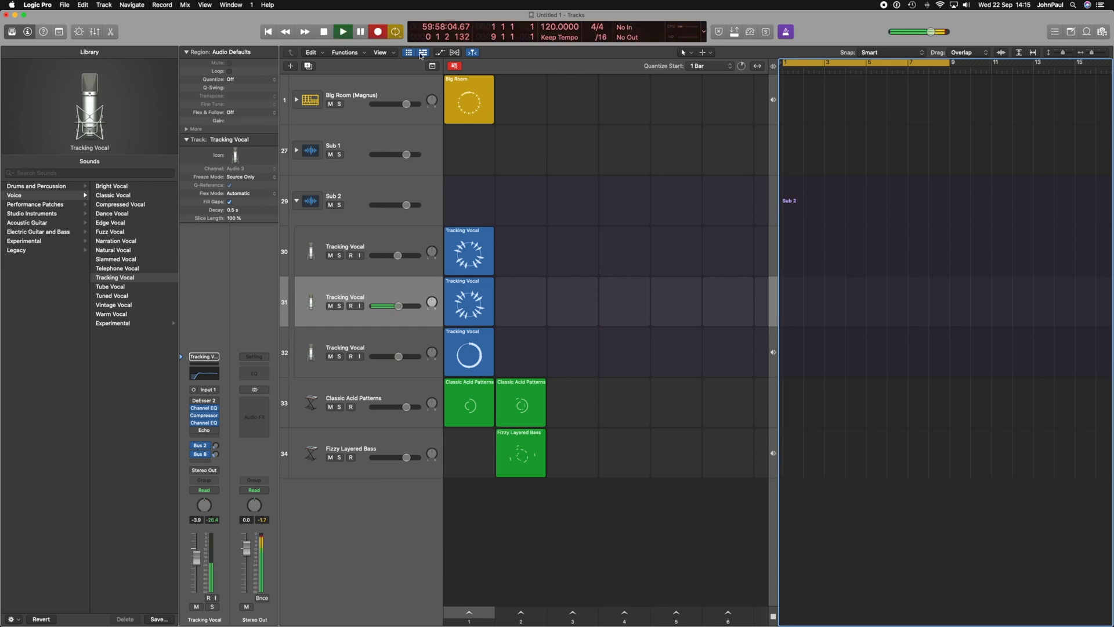
left_click(469, 104)
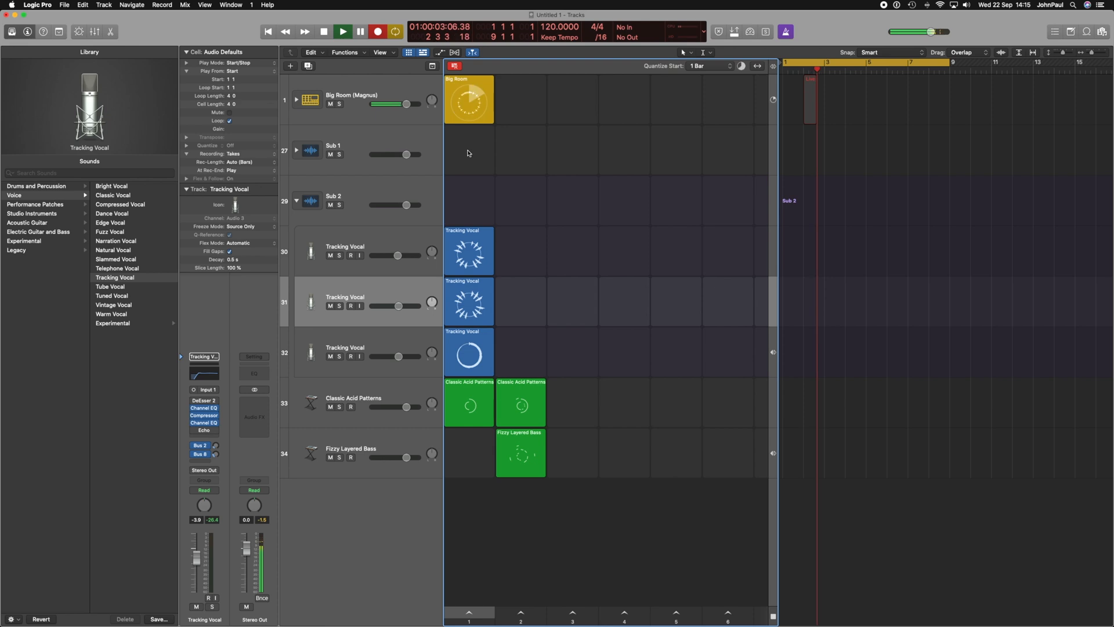
left_click(469, 262)
left_click(469, 262)
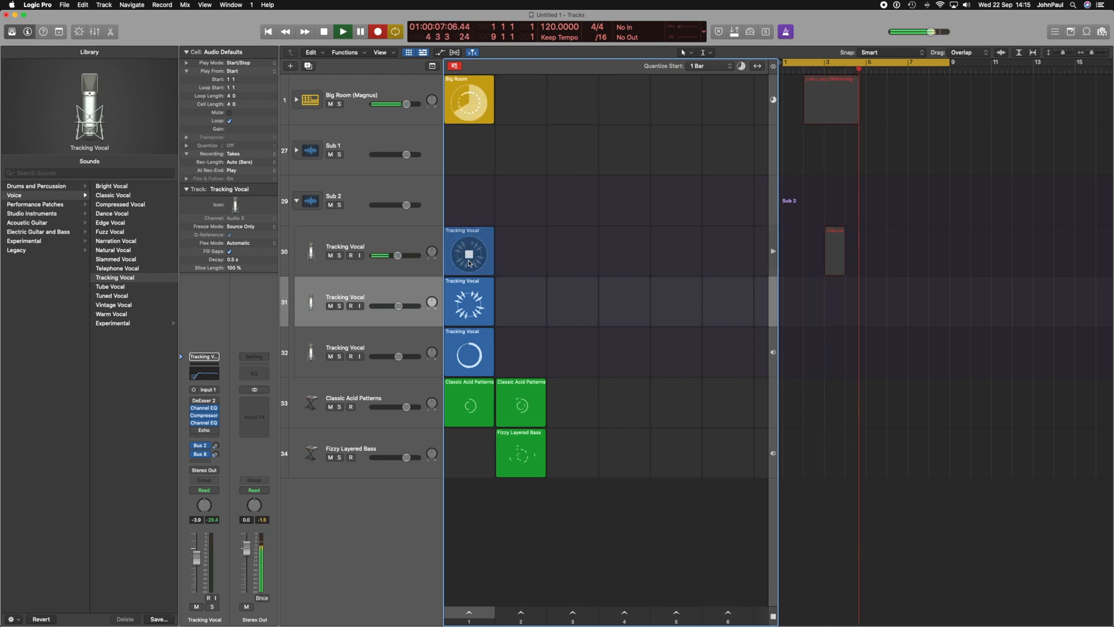
left_click(469, 263)
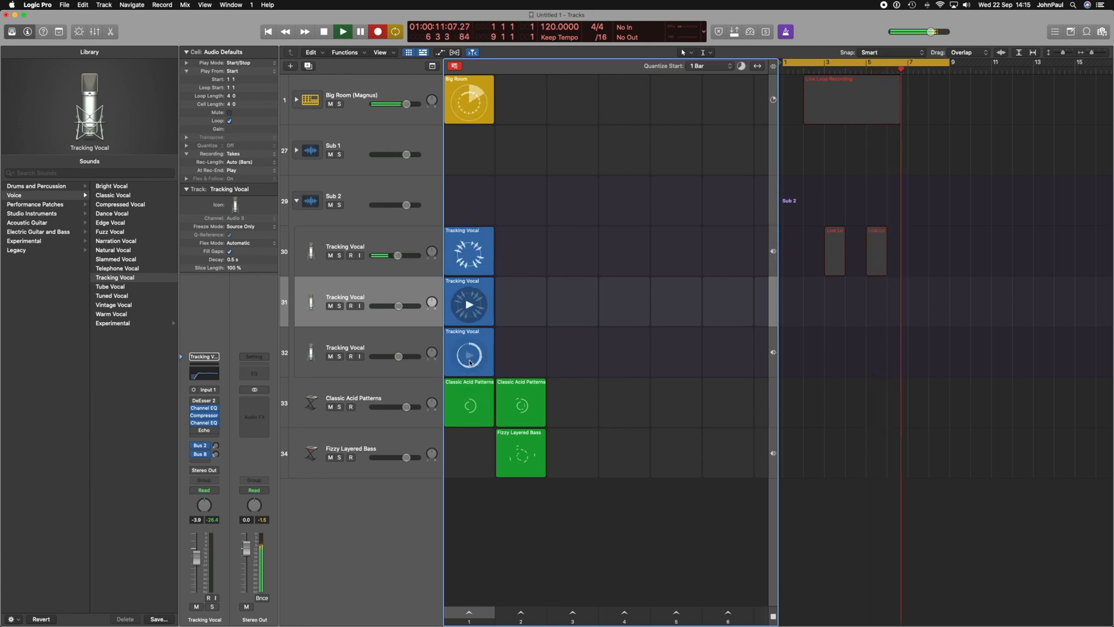
left_click(470, 404)
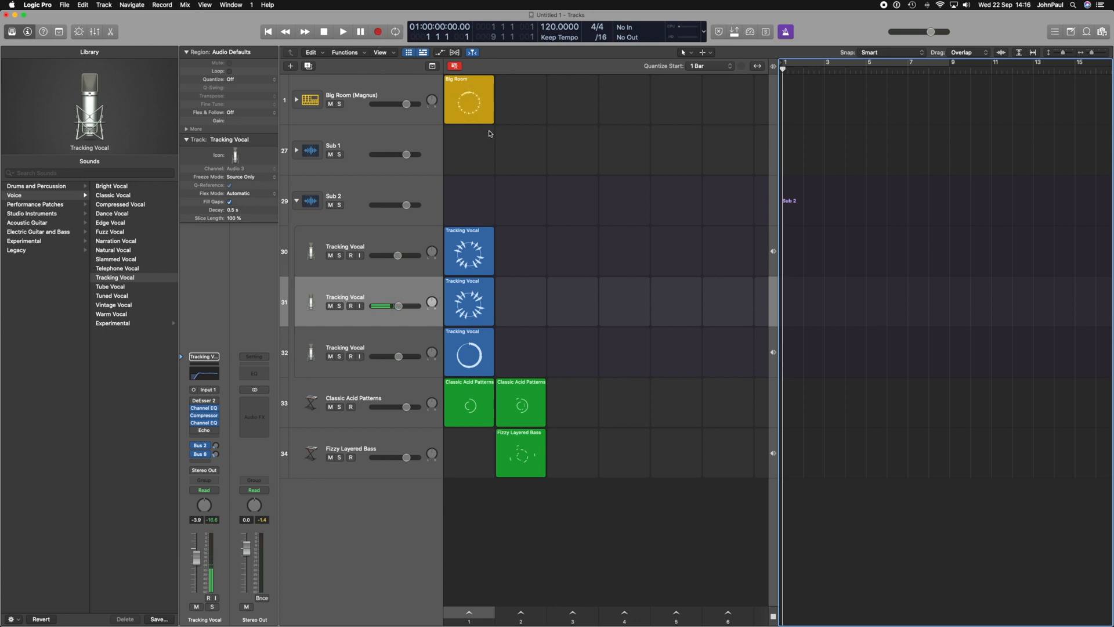
Queue the Big Room cell and record a performance, bringing in the first and third Tracking Vocal cells and the first Classic Acid Patterns cell
right_click(477, 94)
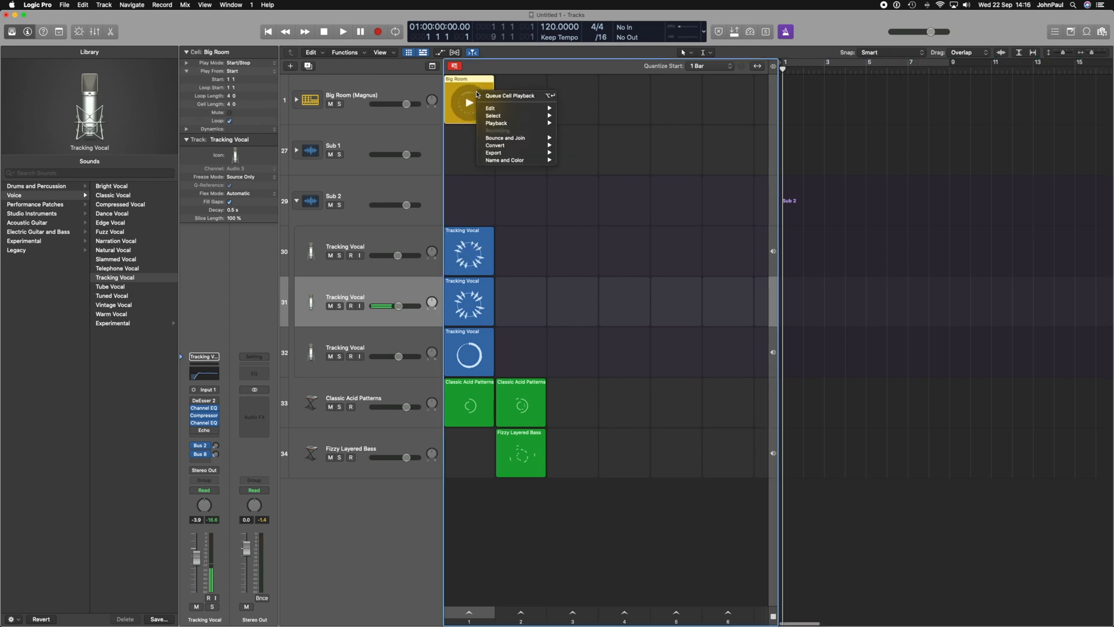
left_click(495, 96)
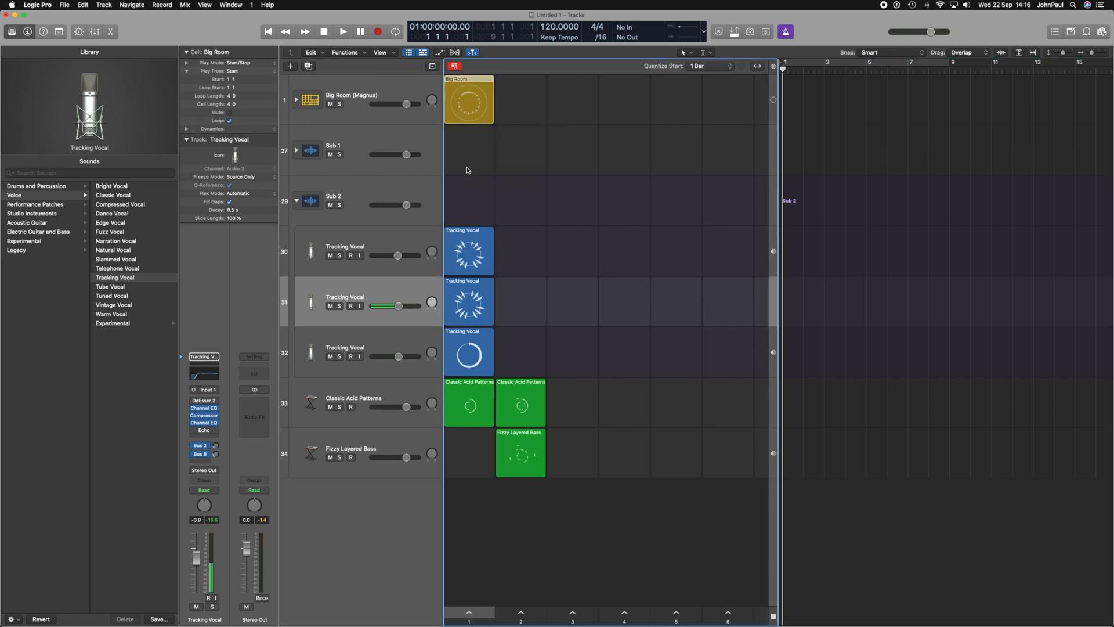
left_click(380, 34)
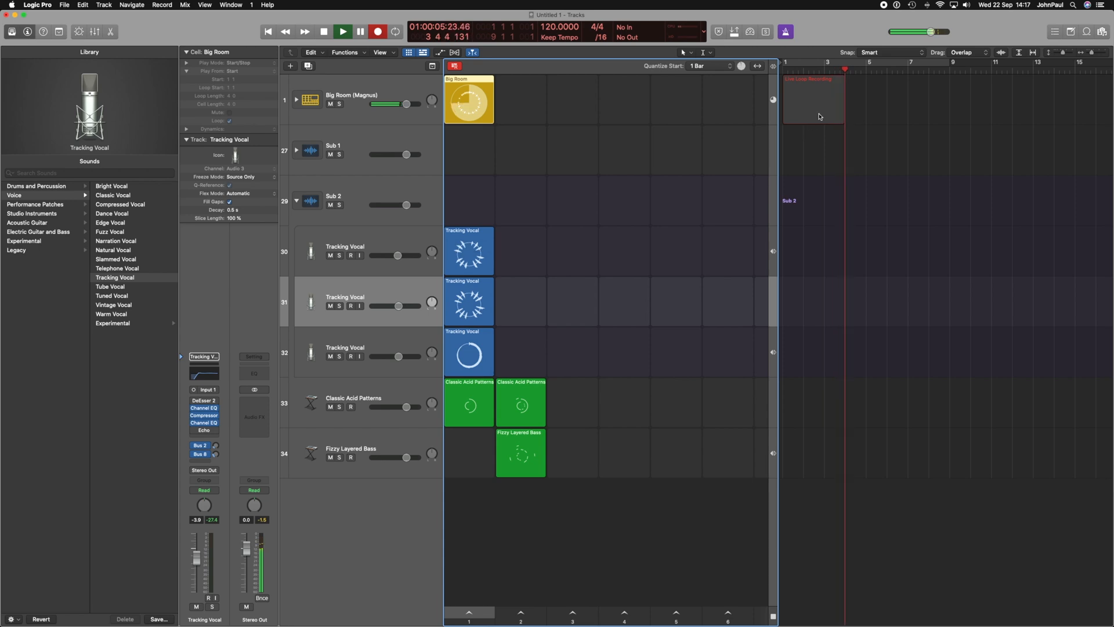
left_click(471, 256)
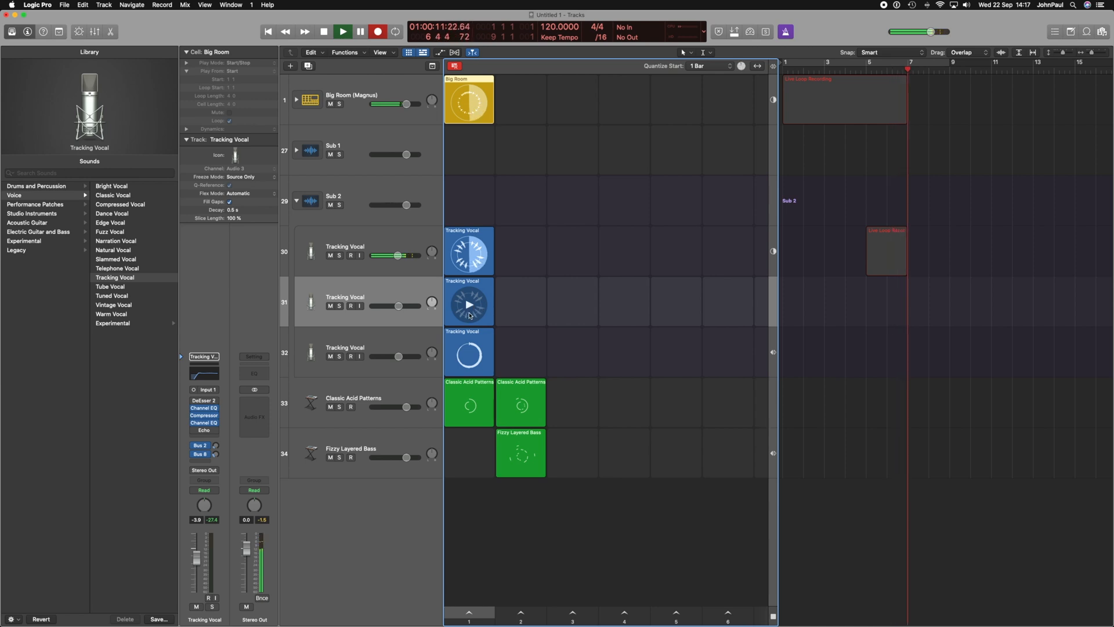
left_click(469, 356)
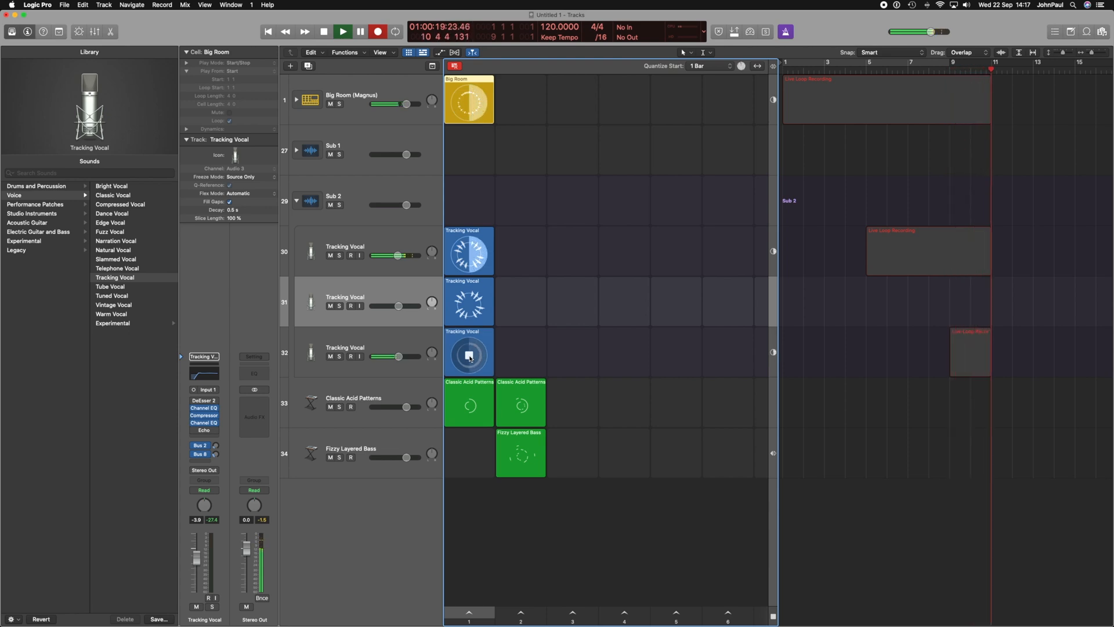
left_click(469, 407)
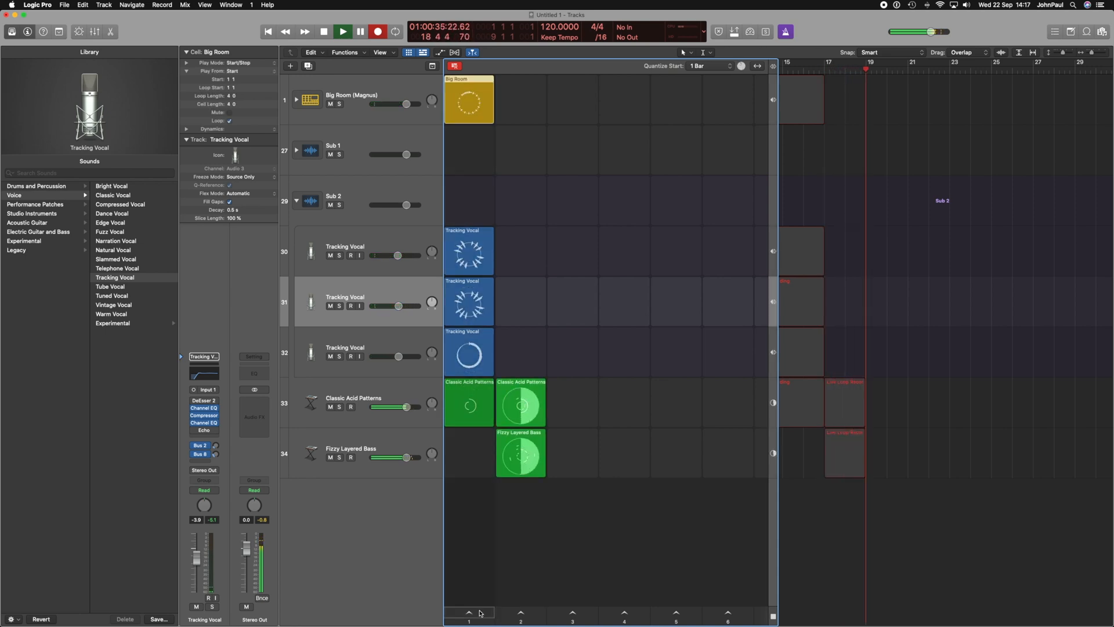
Finish the recorded performance by triggering the Big Room and second Tracking Vocal cells again, and stop all queued cells
left_click(469, 104)
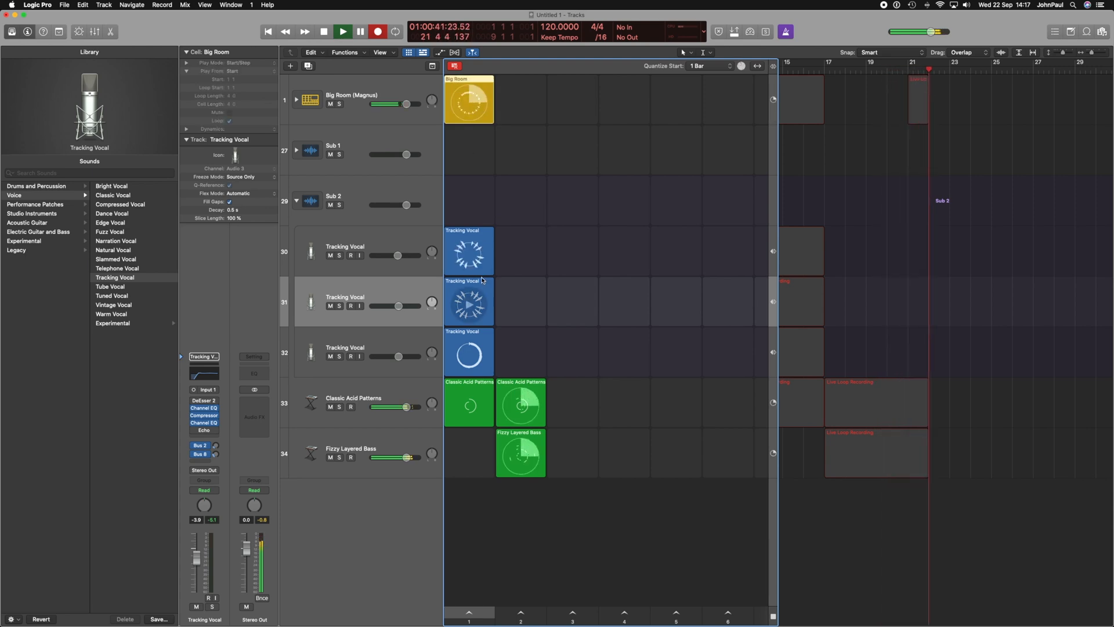
left_click(470, 291)
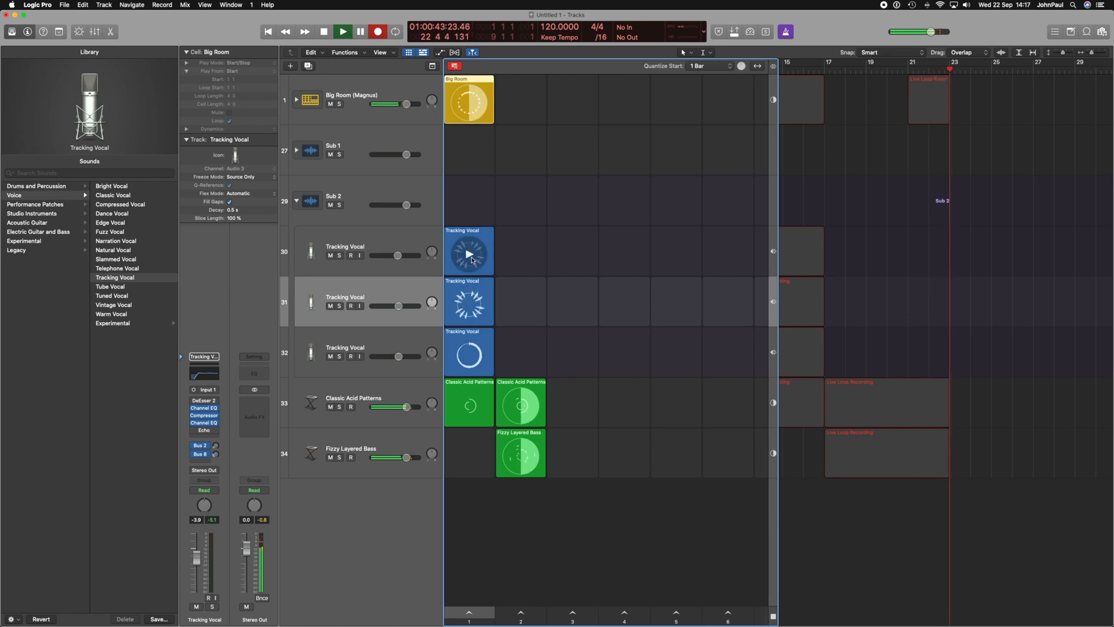
left_click(470, 255)
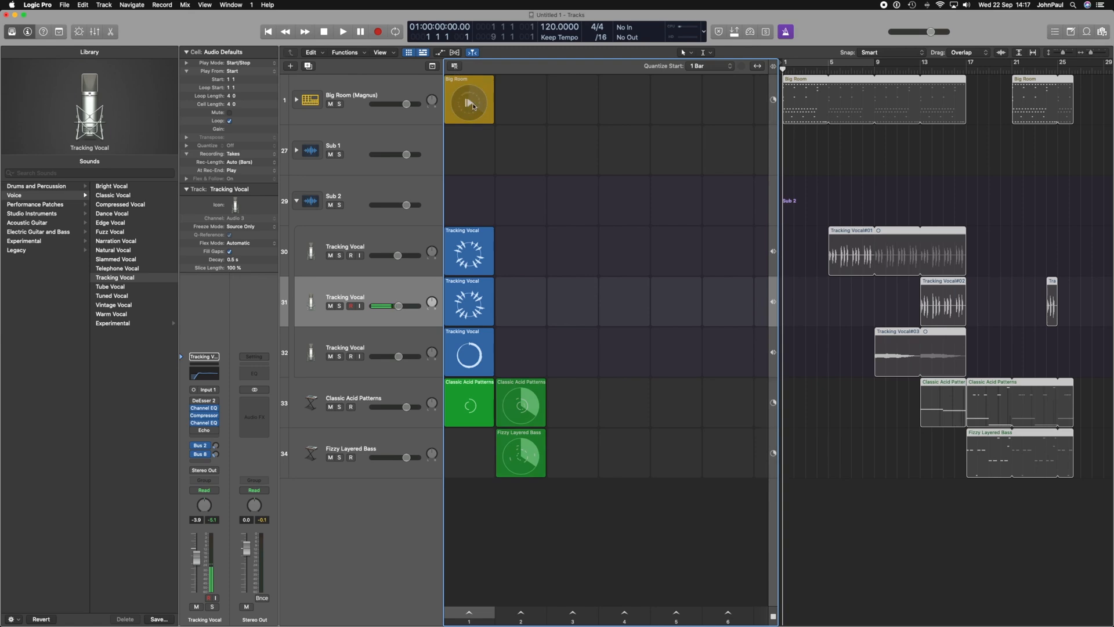
left_click(470, 103)
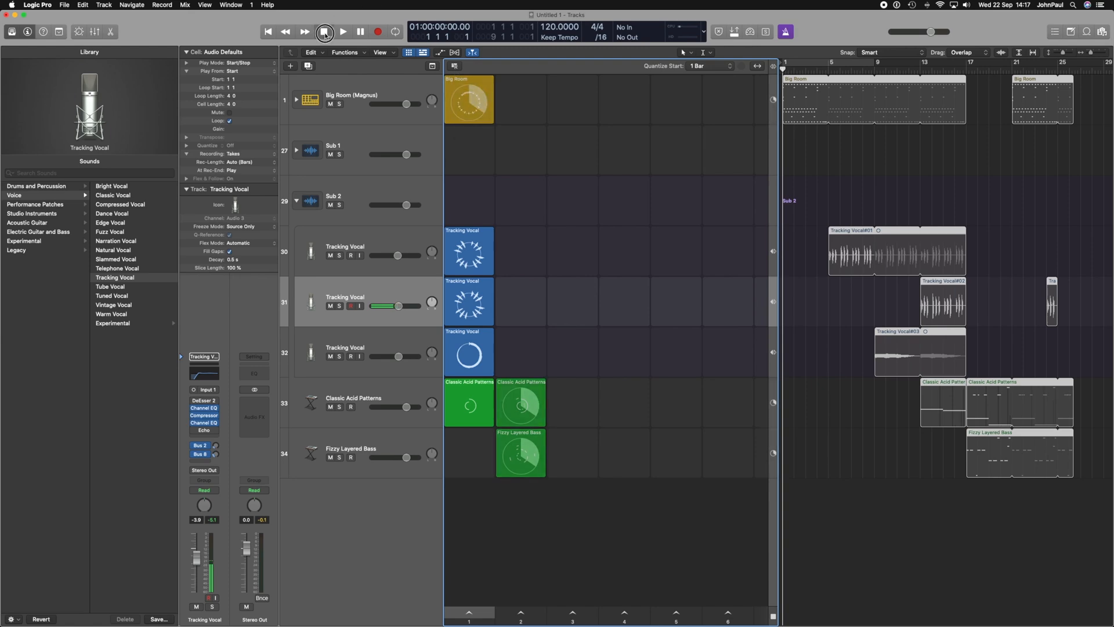
left_click(325, 35)
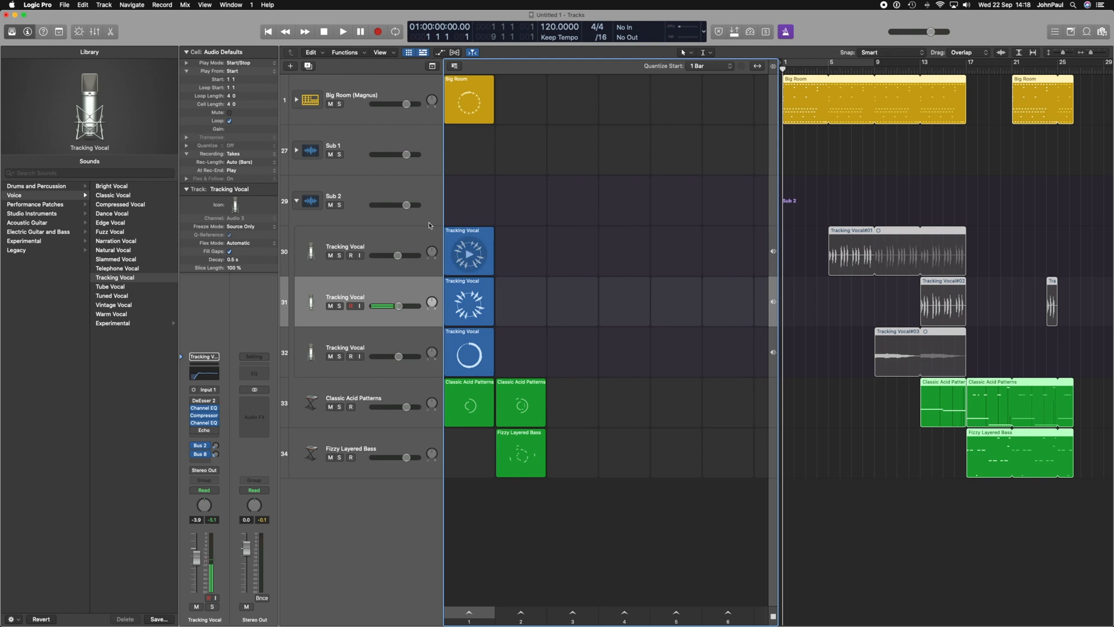
Collapse the Sub 2 track stack to view its summed regions in the Tracks area, and expand it again
left_click(297, 201)
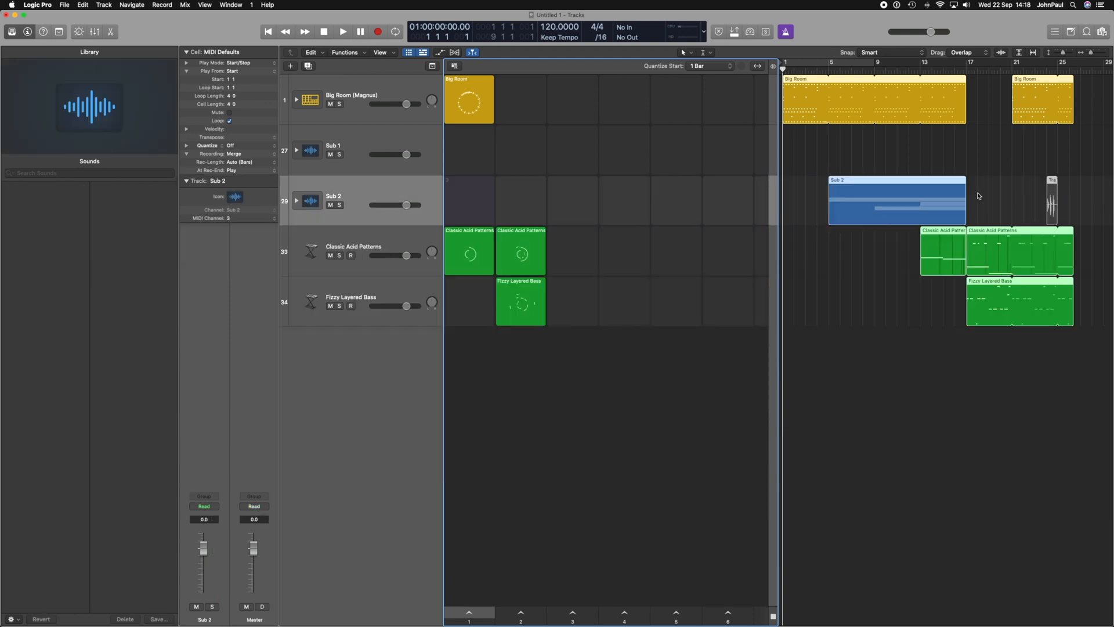
mouse_move(785, 70)
left_mouse_down()
mouse_move(881, 83)
mouse_move(782, 77)
left_mouse_up()
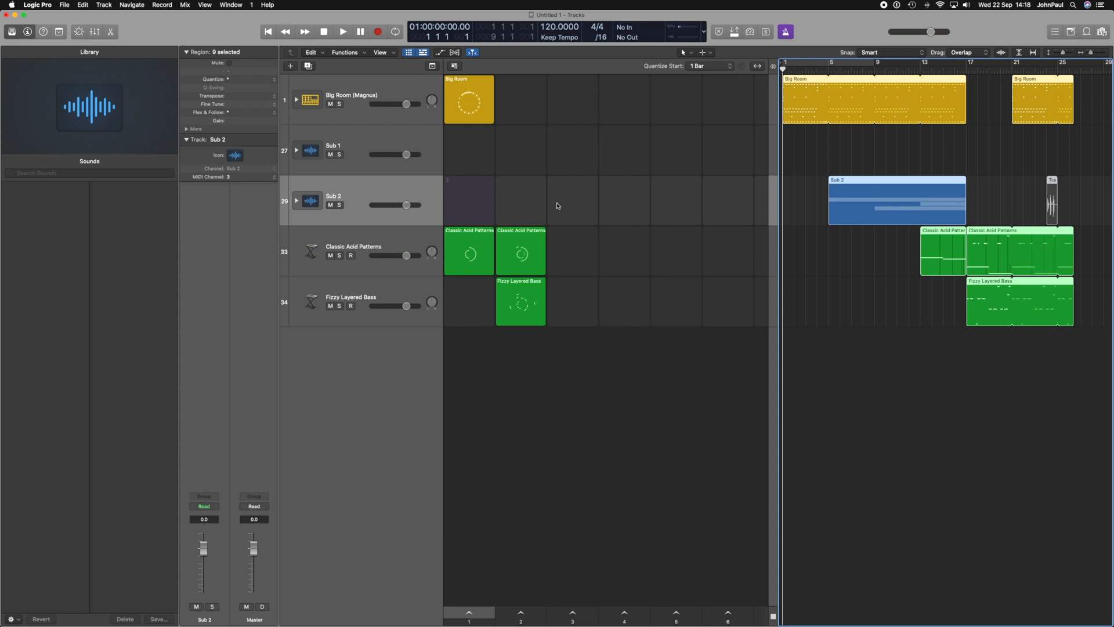
left_click(297, 200)
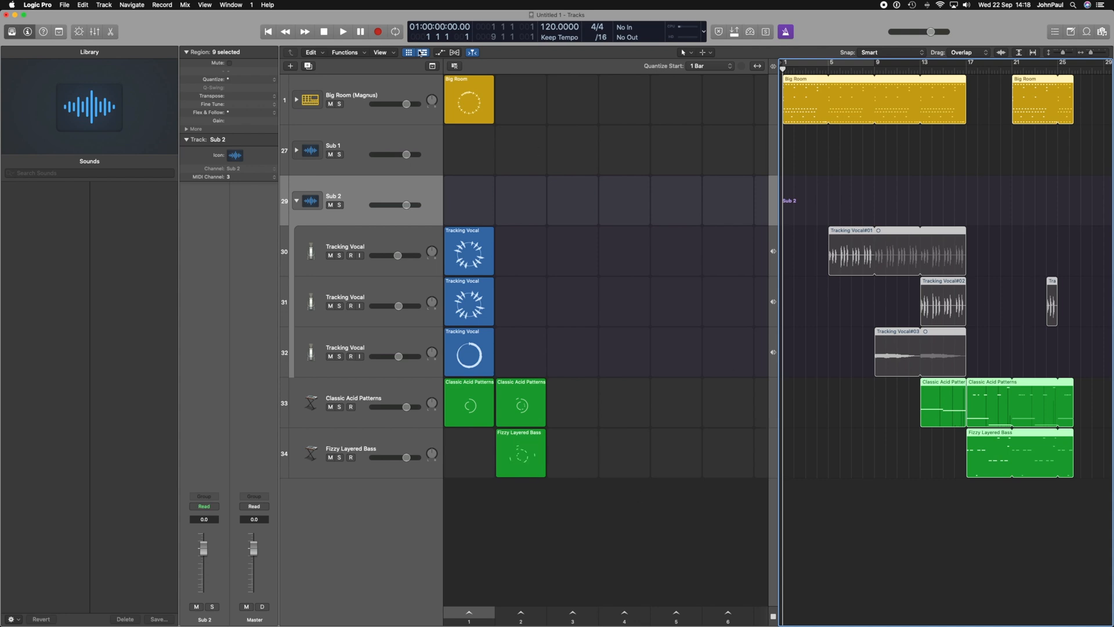
View the Tracks area alone, the Live Loops grid alone, and both side by side again
left_click(410, 52)
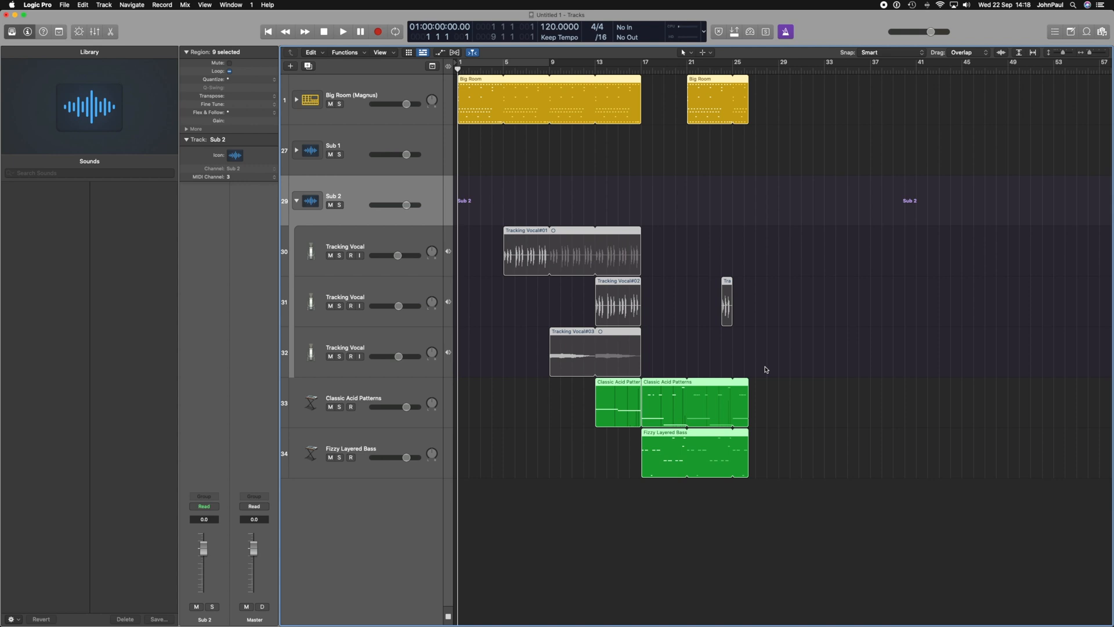
left_click(409, 53)
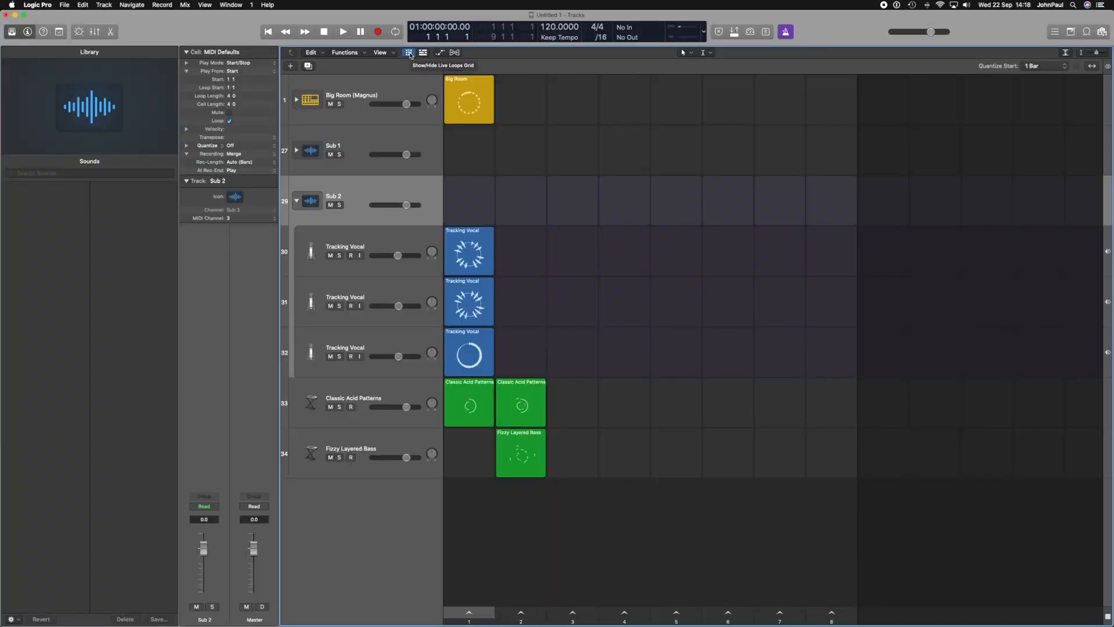
left_click(424, 53)
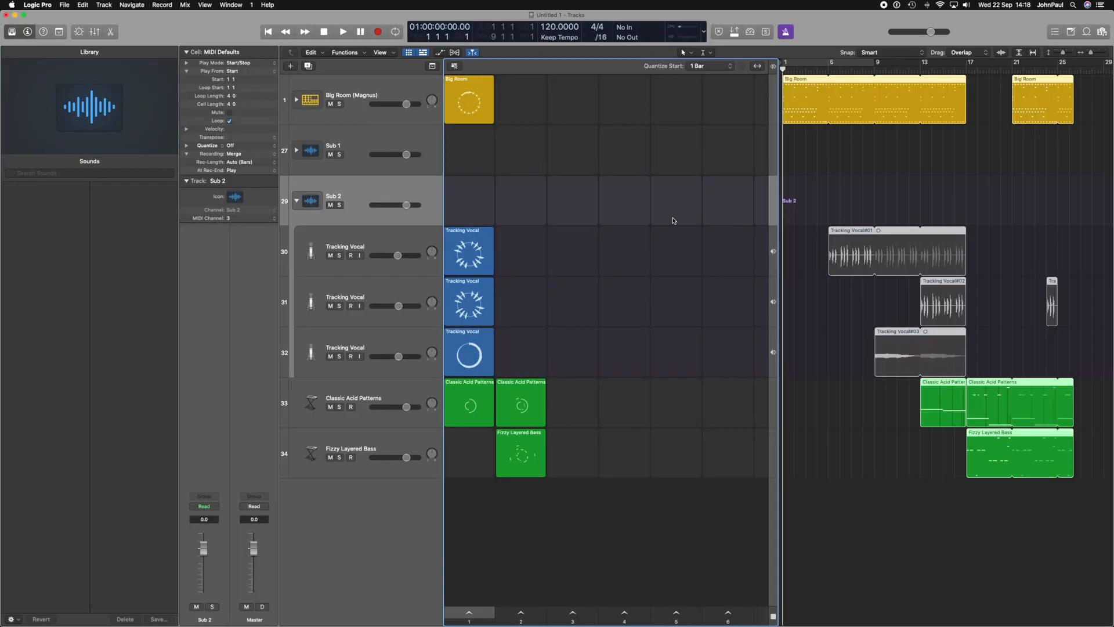
Activate Tracks area playback for all three Tracking Vocal tracks
left_click(773, 255)
left_click(773, 256)
left_click(773, 253)
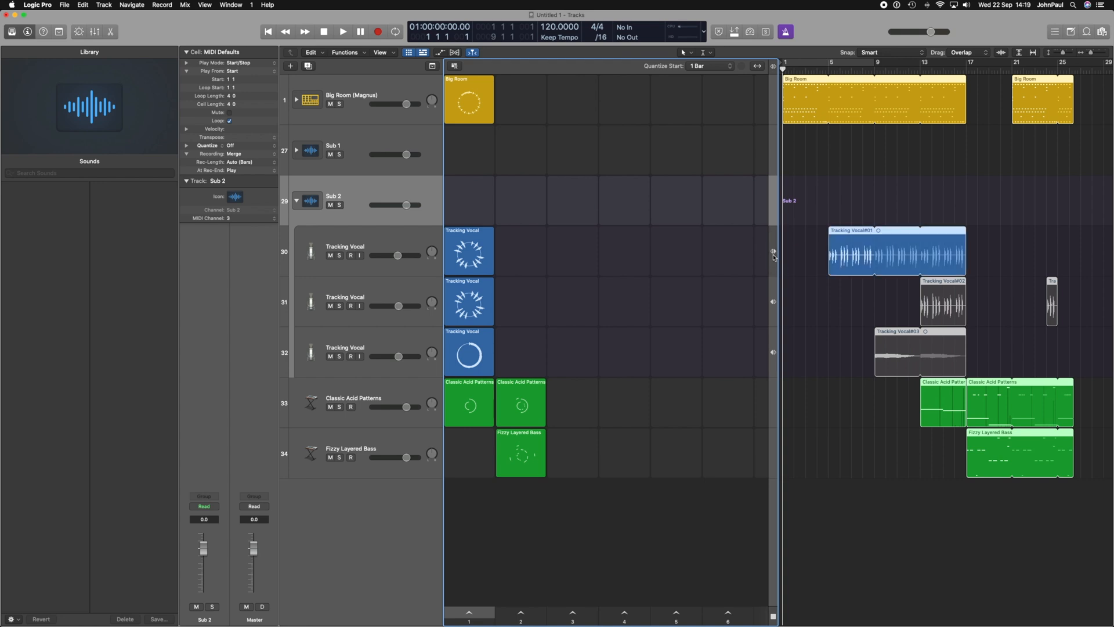
left_click(770, 308)
left_click(775, 348)
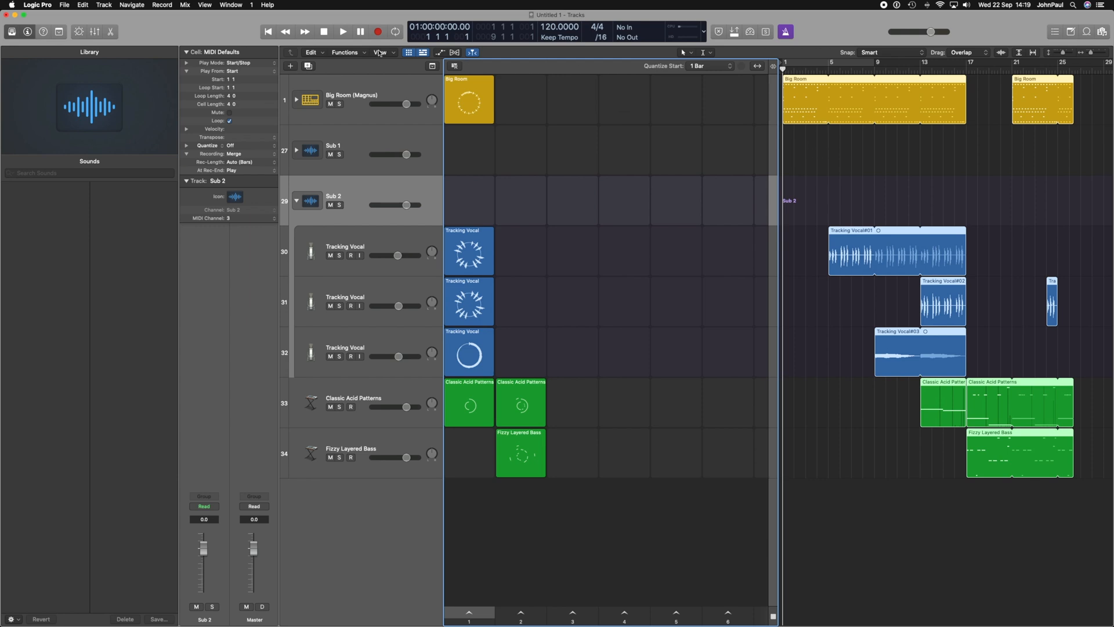
Play the recorded arrangement from the start of the Tracks area
left_click(343, 32)
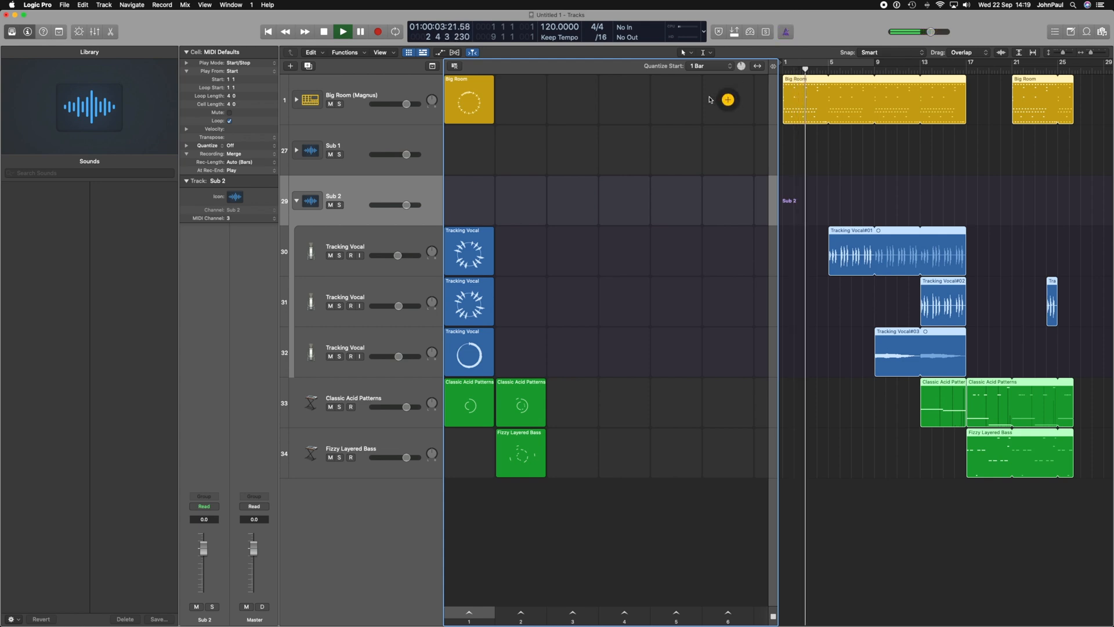
mouse_move(474, 319)
left_click(467, 366)
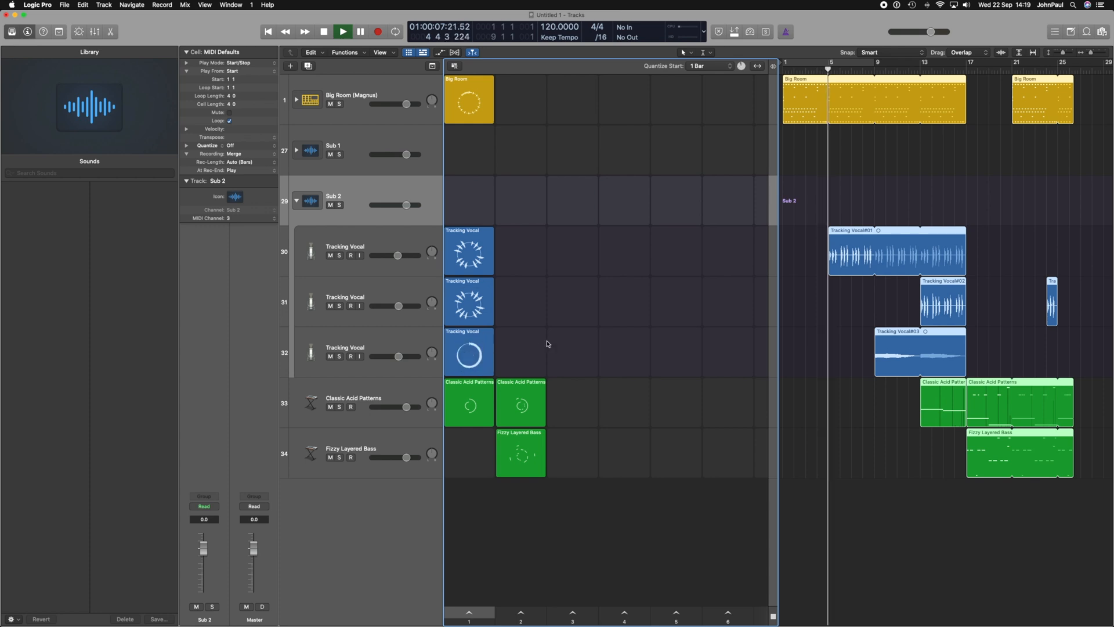
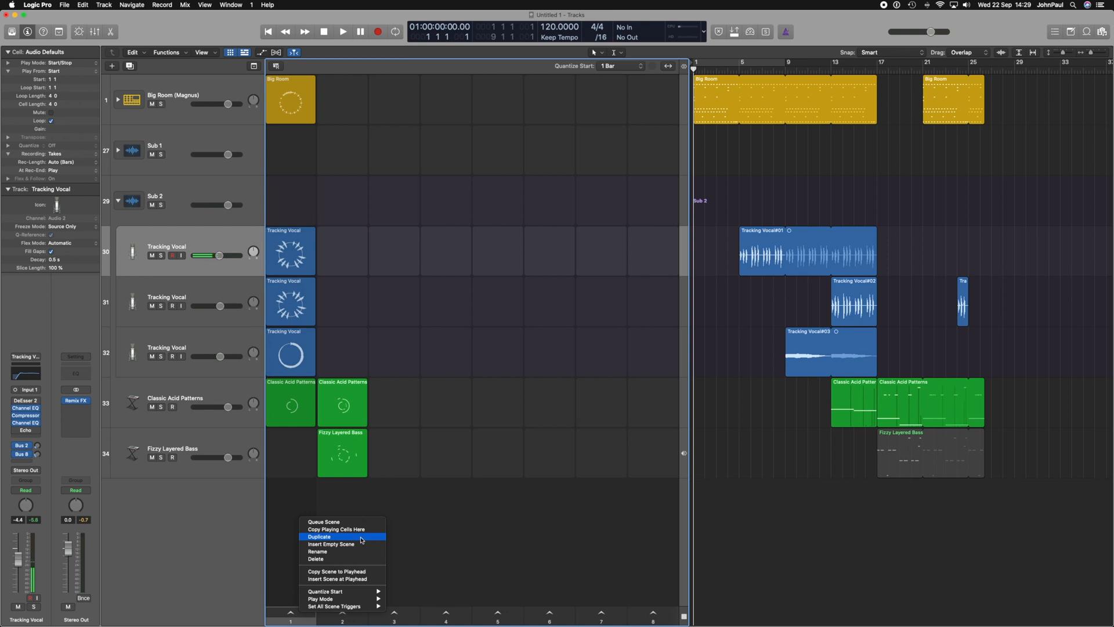
Duplicate scene 1 and its copy in scene 3 so that scenes 1 to 4 hold the same cells
left_click(361, 540)
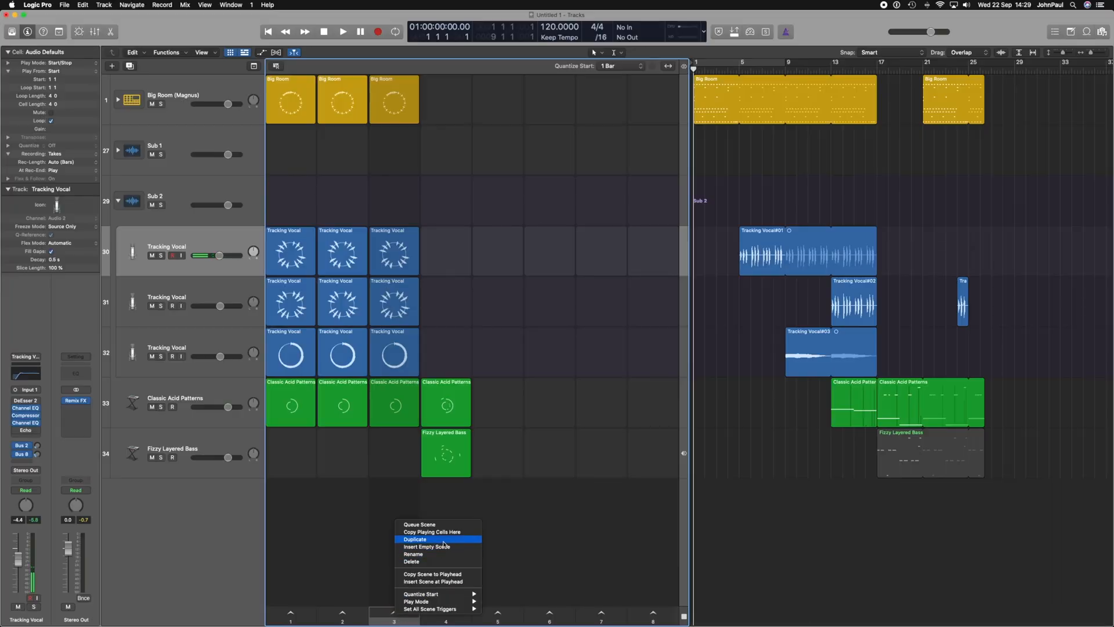
left_click(443, 540)
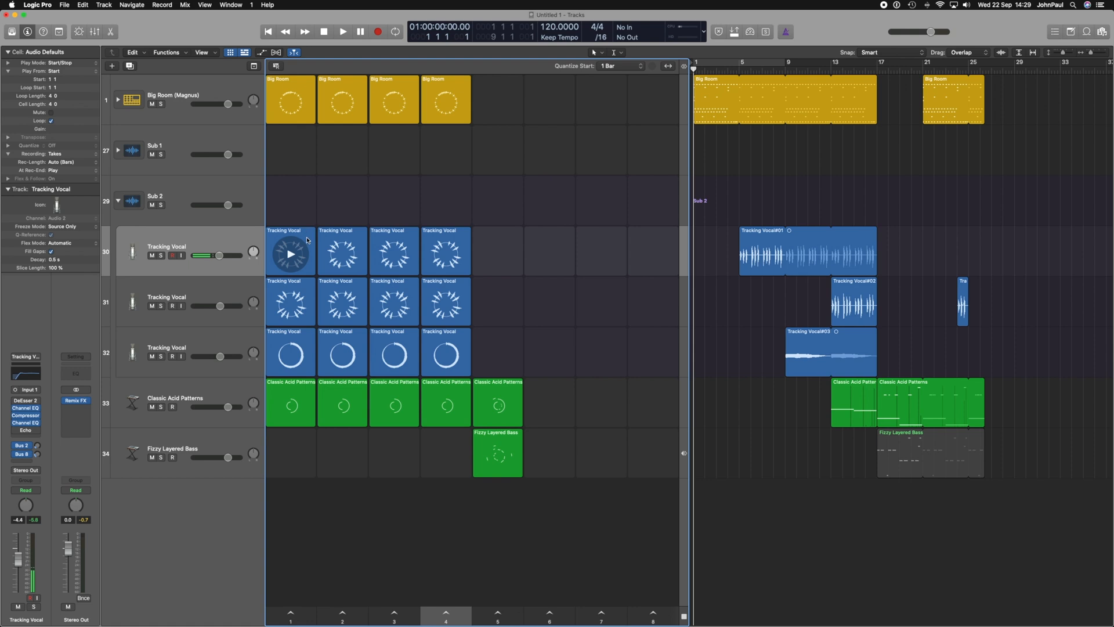
Delete the Tracking Vocal cells on tracks 31 and 32 in scene 1, track 32 in scene 2, and track 30 in scene 4
left_click(307, 288)
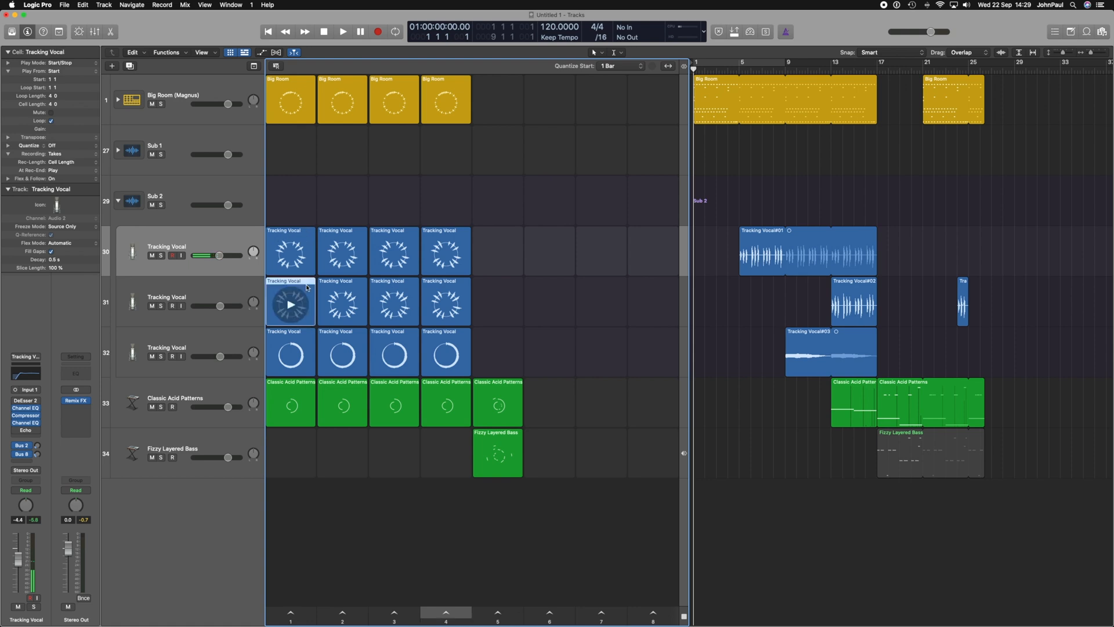
key("Delete")
left_click(306, 337)
key("Delete")
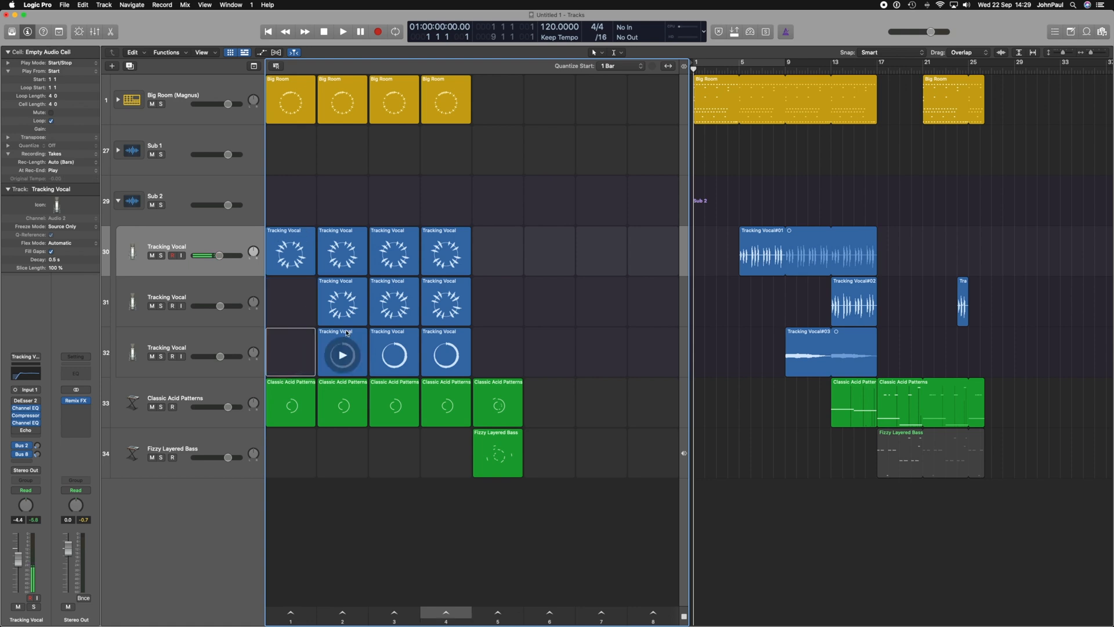
left_click(353, 336)
key("Delete")
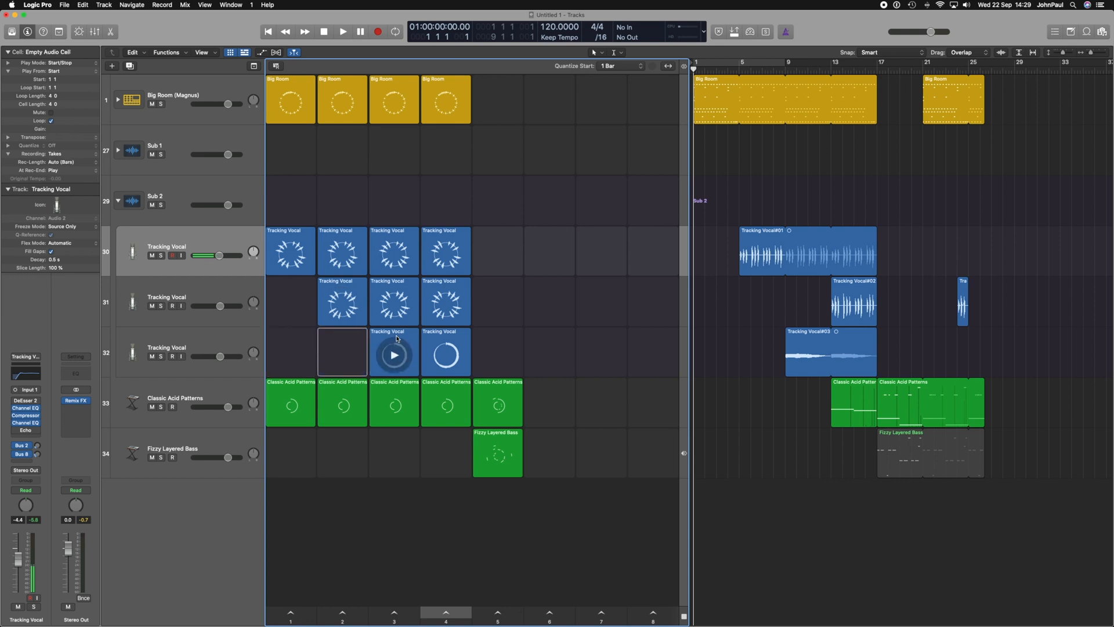
left_click(447, 250)
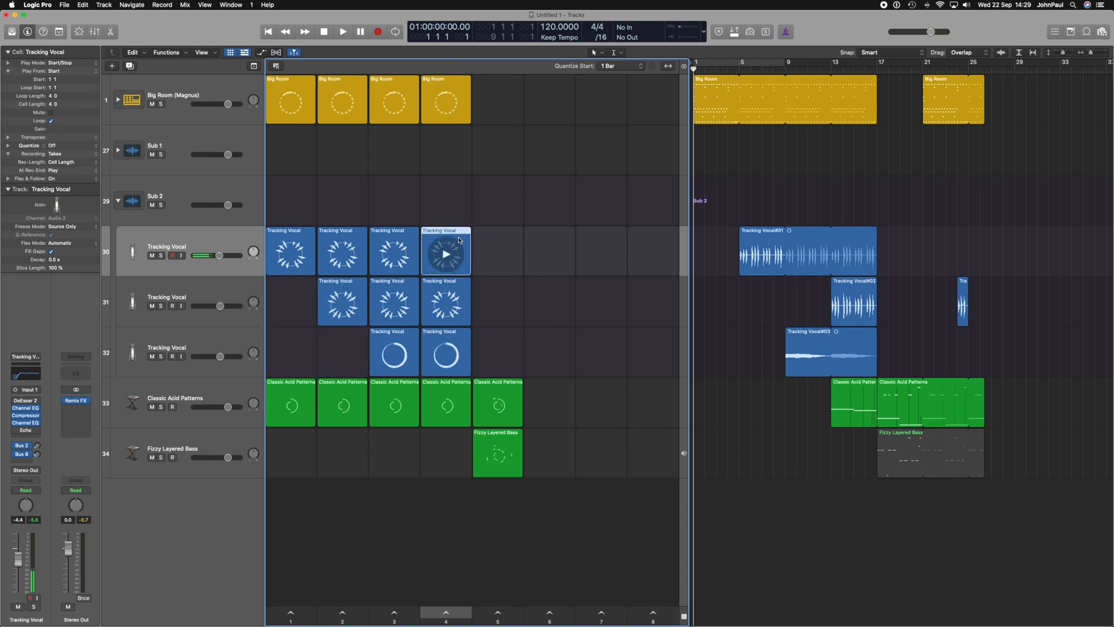
key("Delete")
Delete the Classic Acid Patterns cell from scene 1 and the Big Room cells from scenes 1 and 2
left_click(291, 395)
key("Delete")
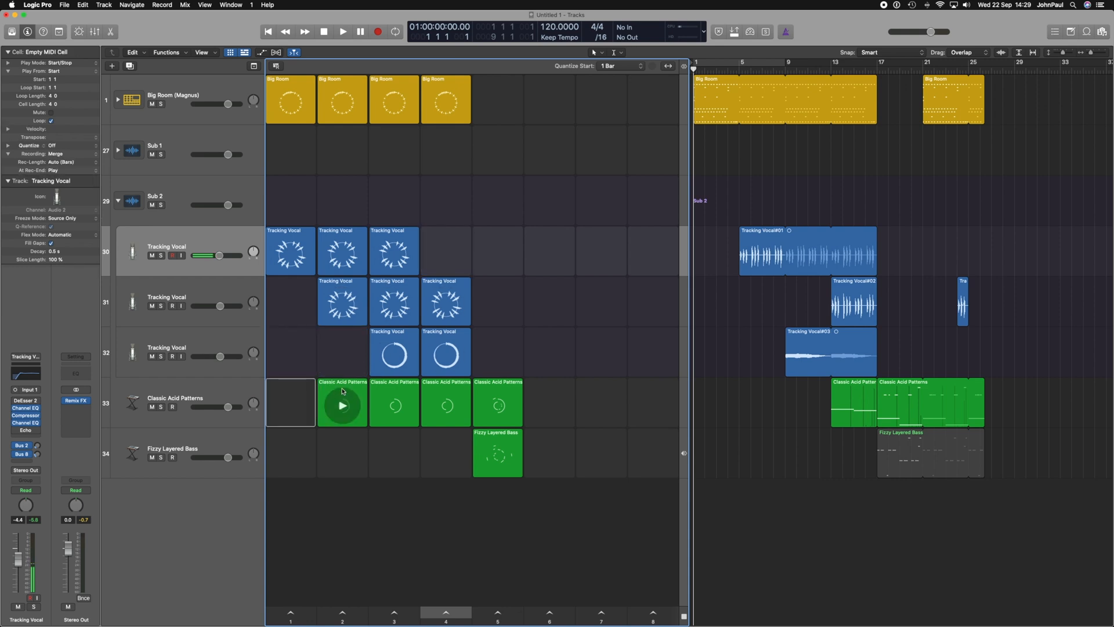
left_click(290, 92)
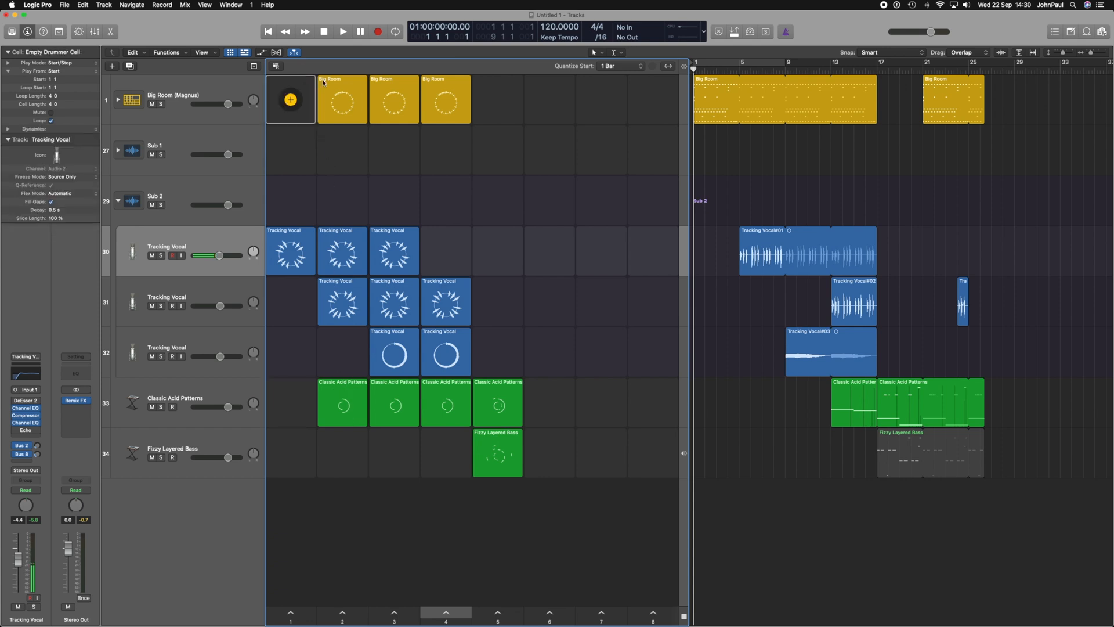
key("Delete")
left_click(348, 85)
key("Delete")
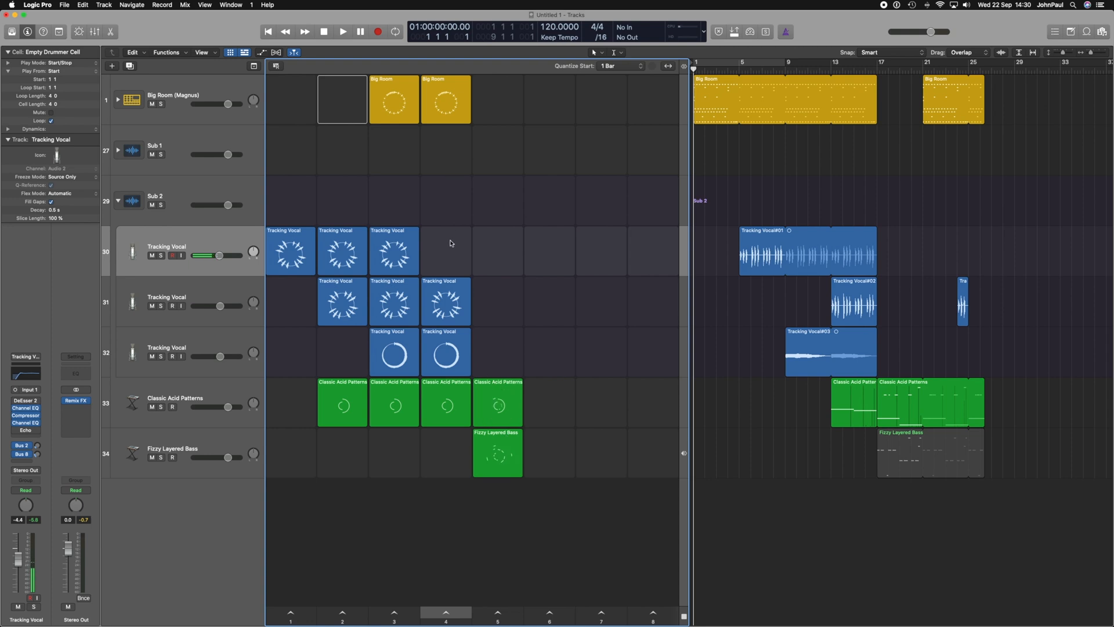
Queue and play scene 4 briefly, stopping playback with all tracks kept
left_click(448, 612)
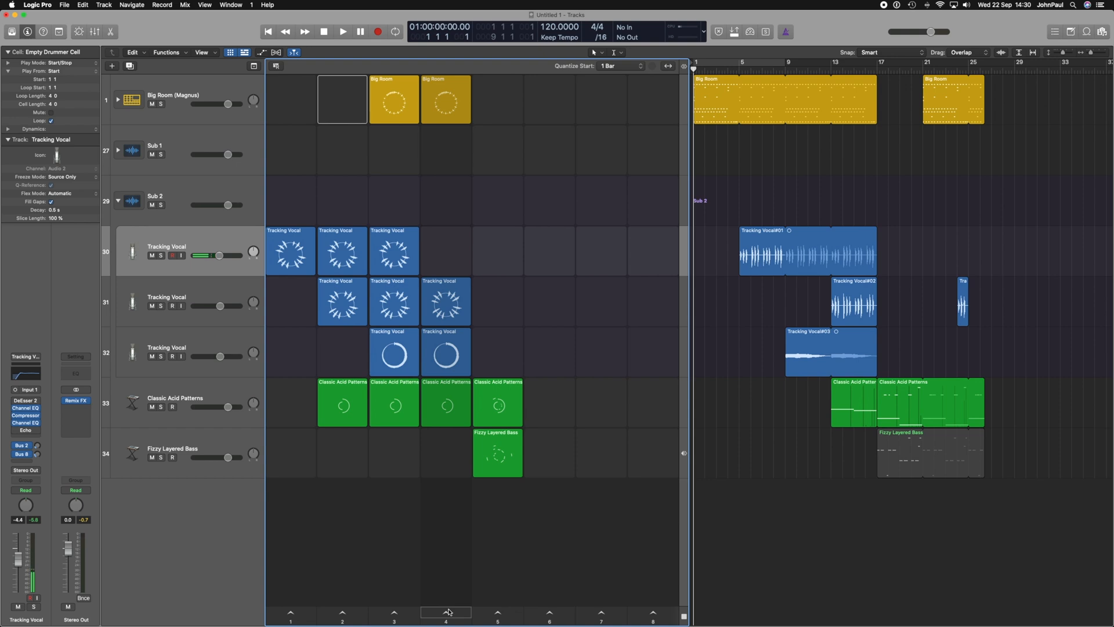
right_click(448, 611)
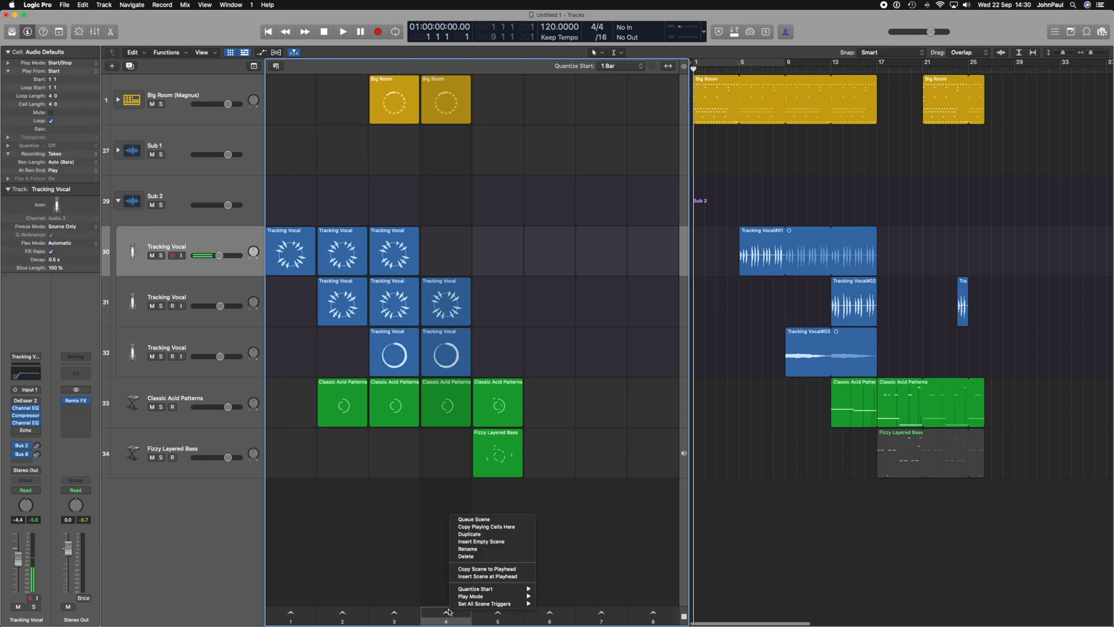
left_click(521, 544)
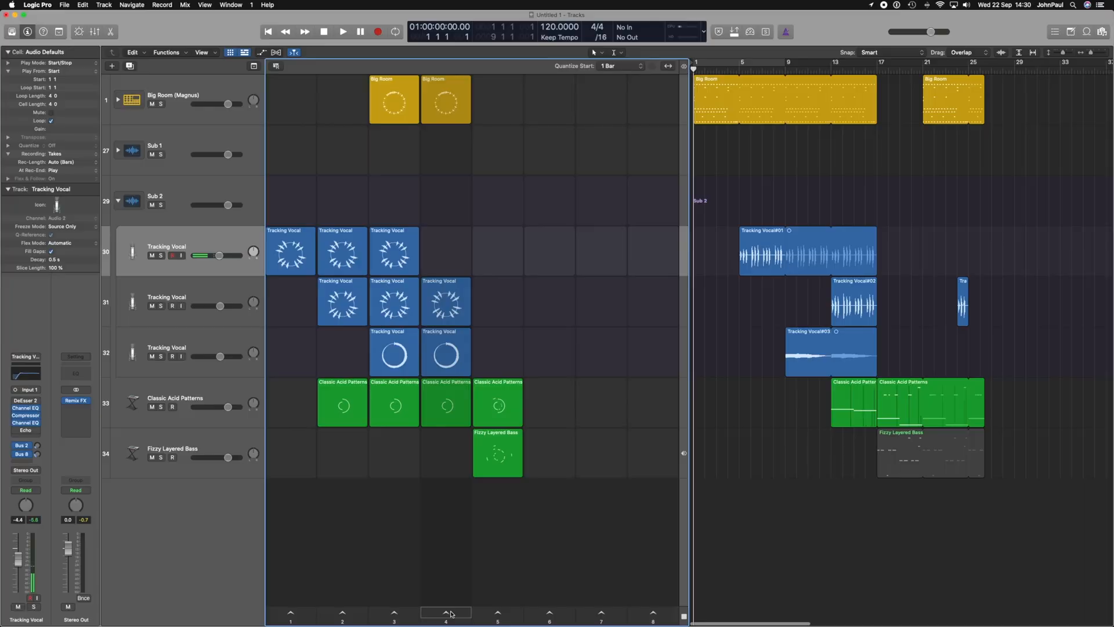
left_click(452, 612)
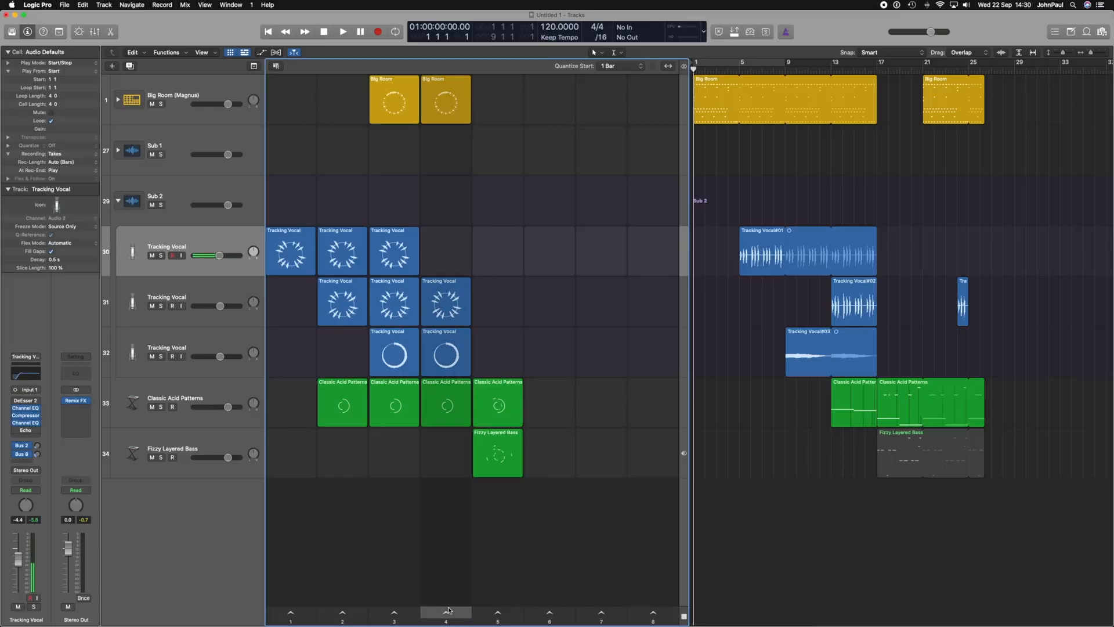
key("space")
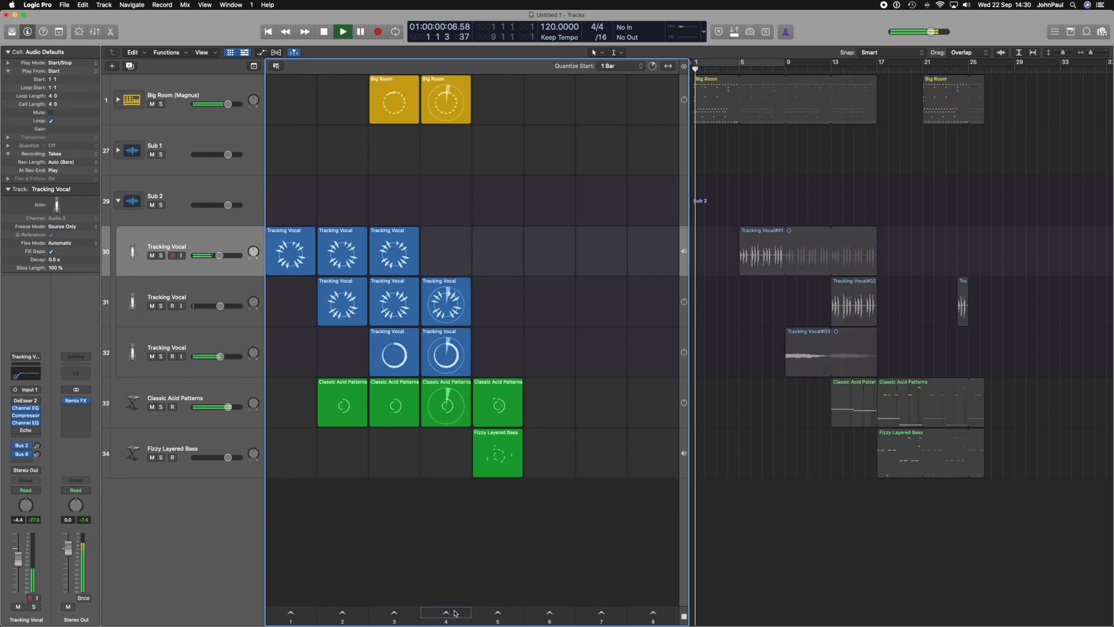
left_click(325, 31)
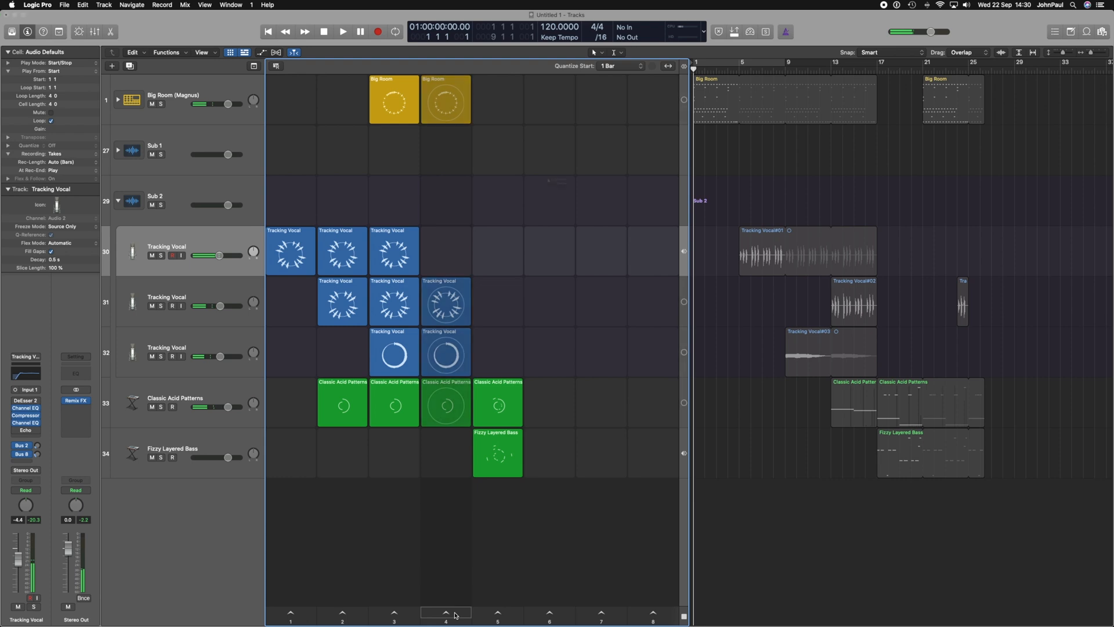
key("super+BackSpace")
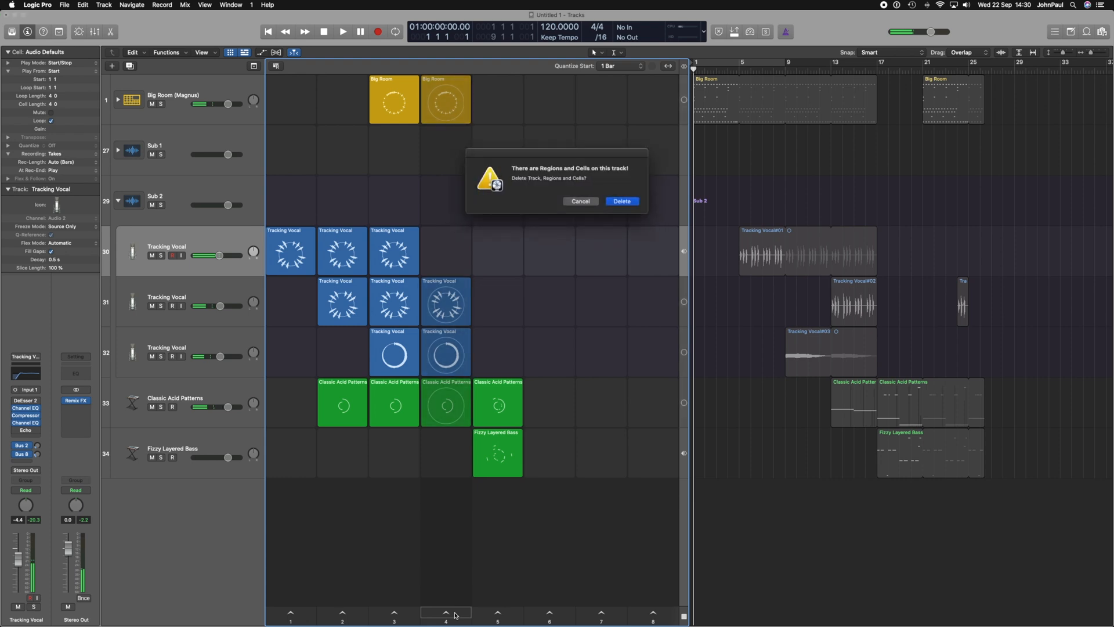
left_click(582, 203)
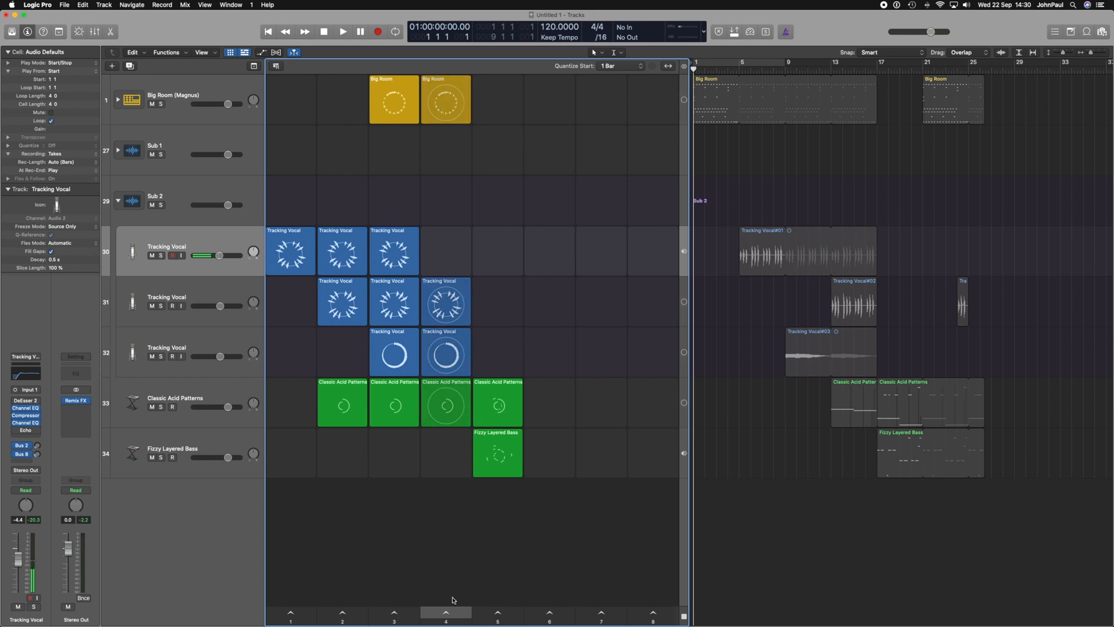
Move the playhead to bar 29 and copy scene 4 into the Tracks area there
right_click(444, 612)
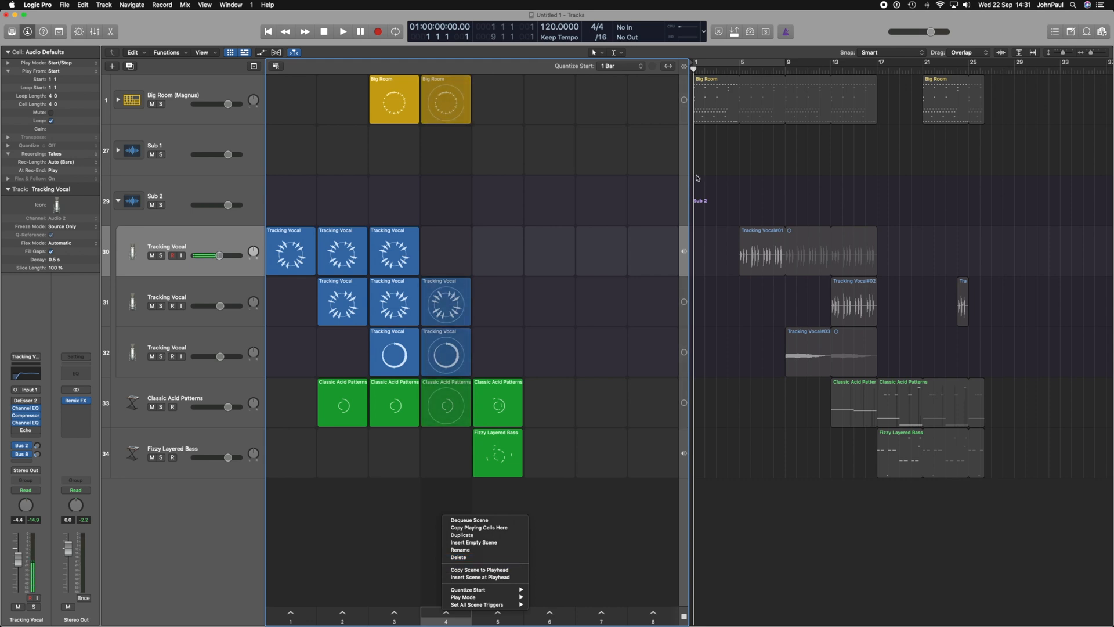
left_click(572, 545)
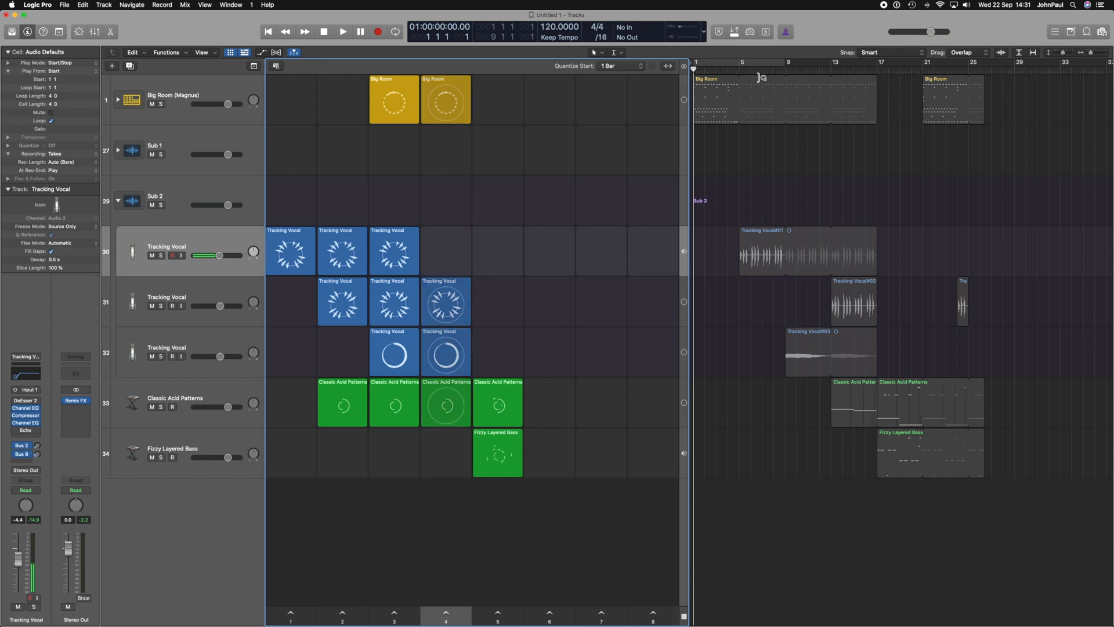
left_click_drag(719, 68, 1016, 109)
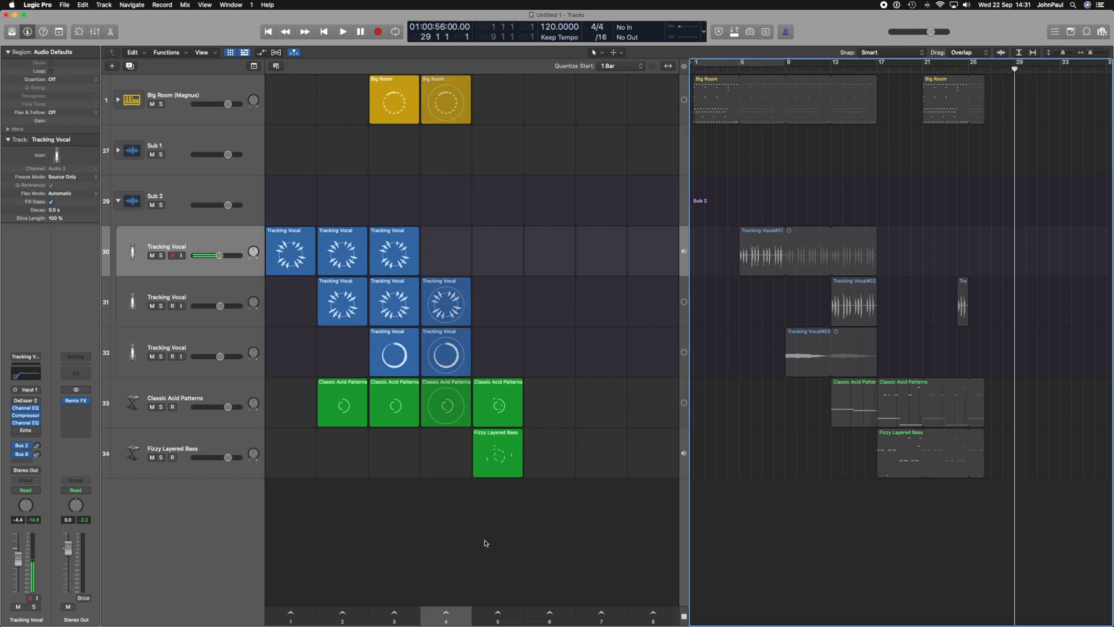
left_click(448, 612)
right_click(448, 612)
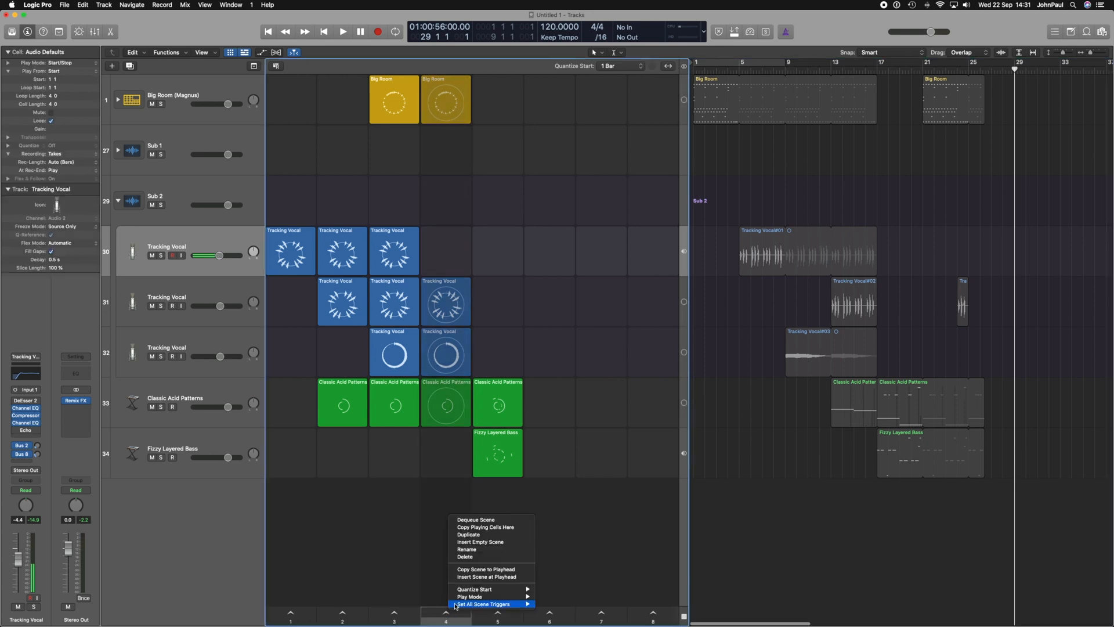
left_click(504, 570)
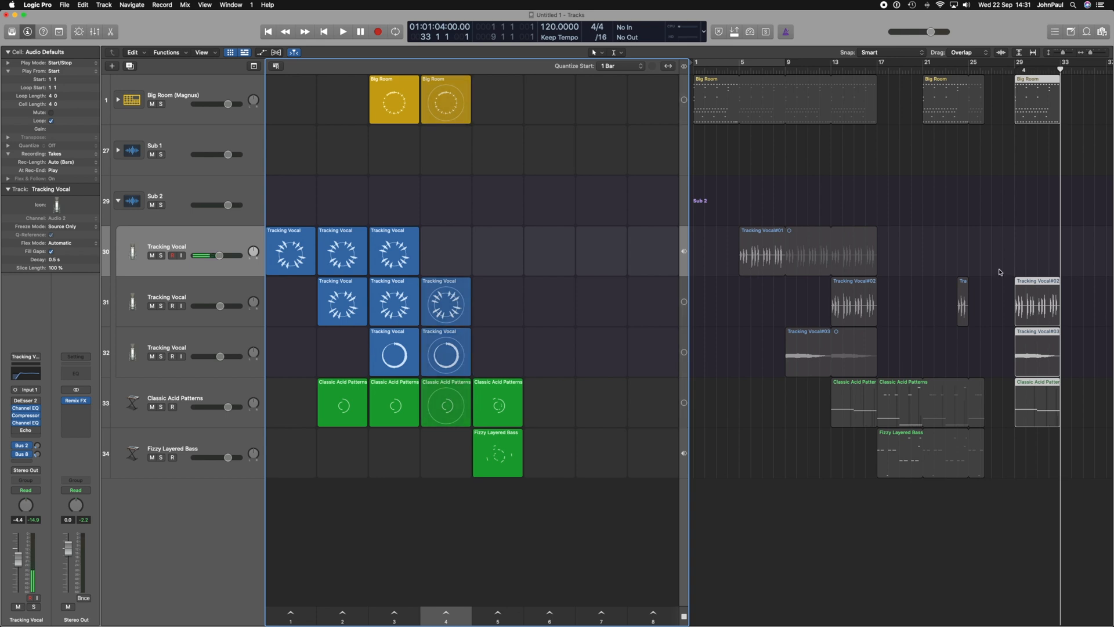
Play scene 5 in the Live Loops grid briefly and stop playback
left_click(464, 330)
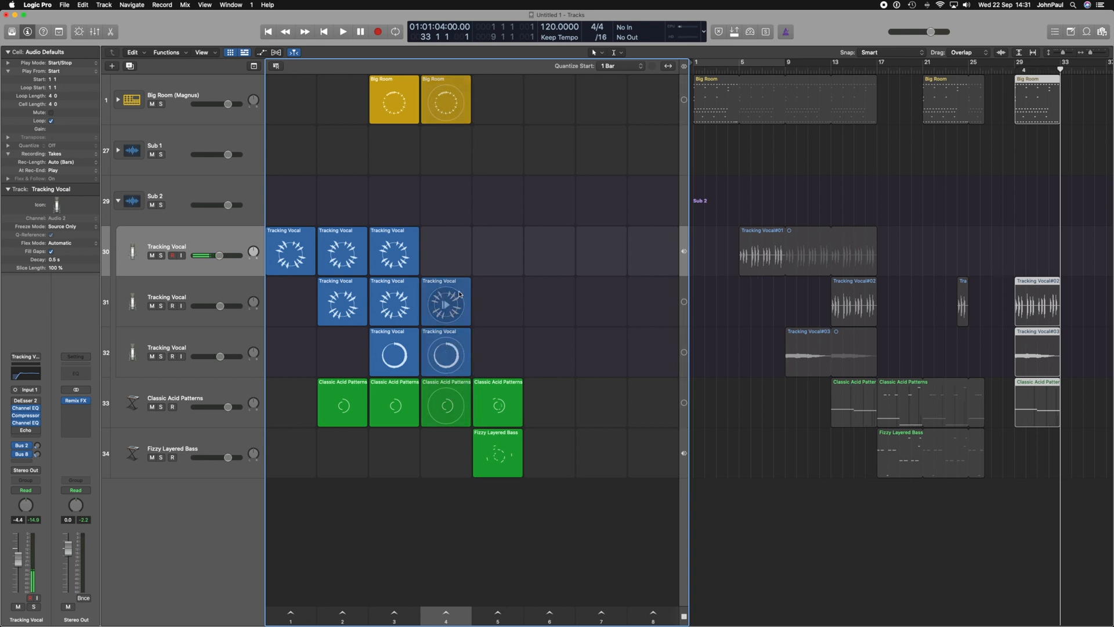
left_click(497, 614)
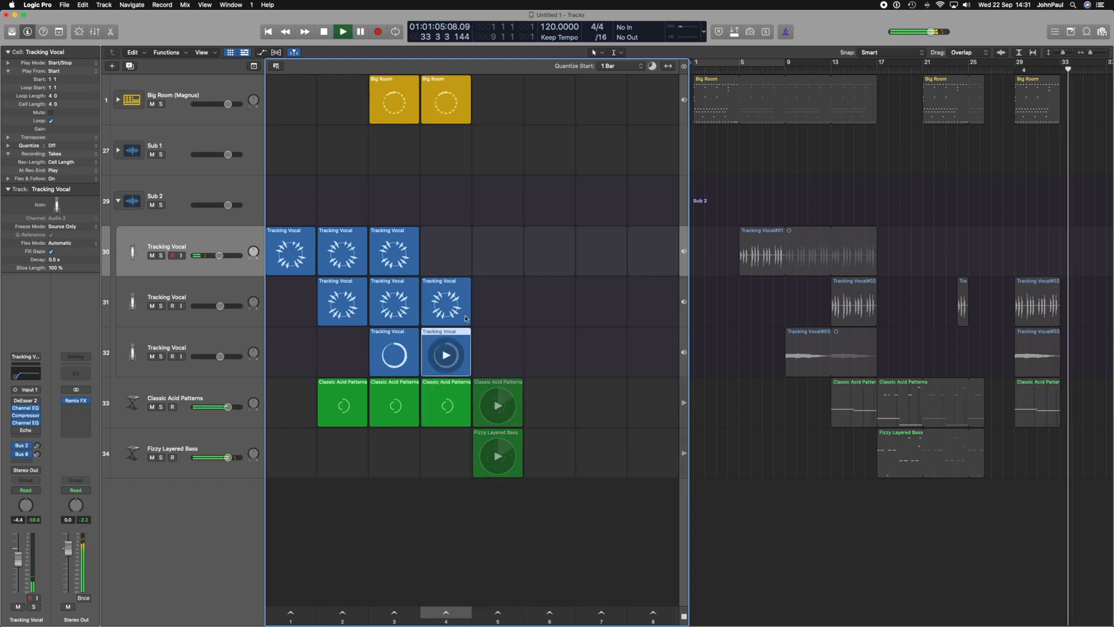
left_click(324, 32)
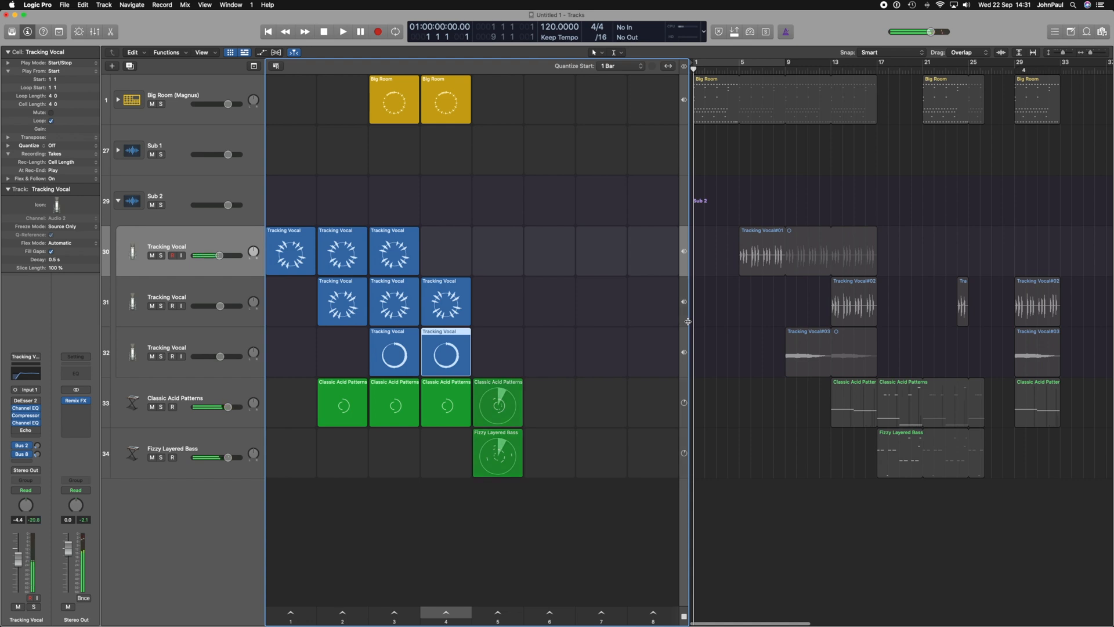
Copy scene 5 into the Tracks area at bar 33 and briefly view the Tracks area alone
left_click(1060, 69)
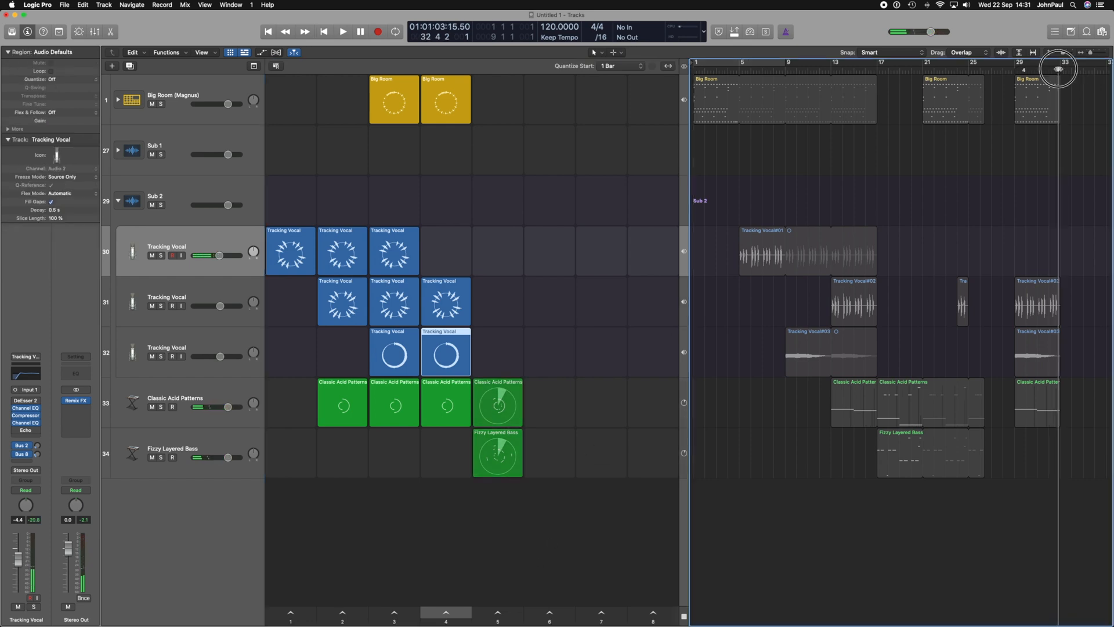
right_click(496, 615)
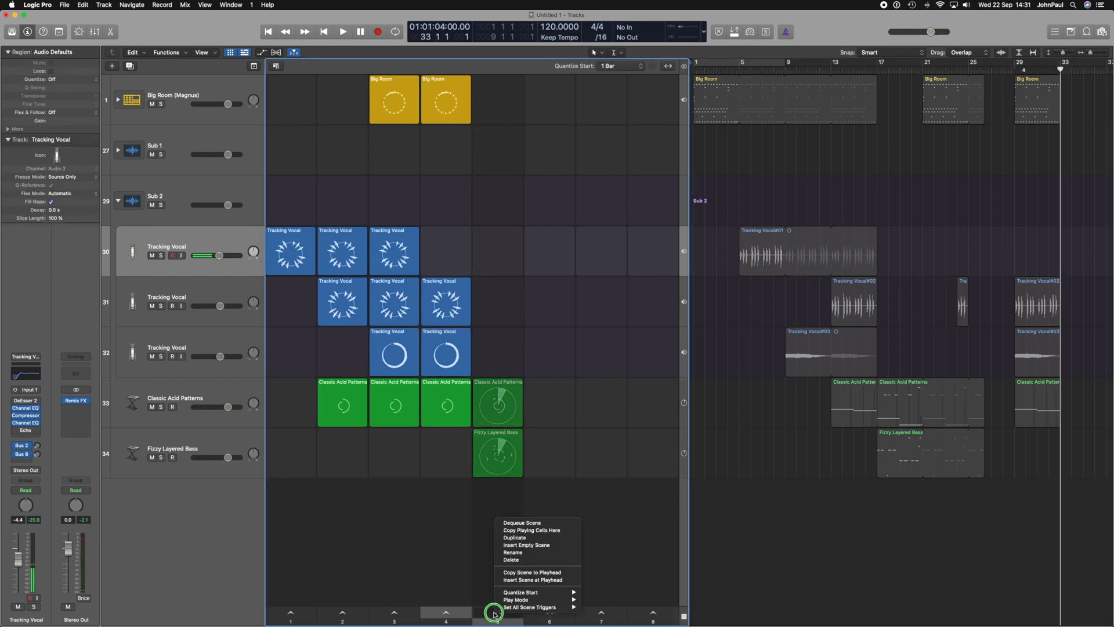
left_click(532, 573)
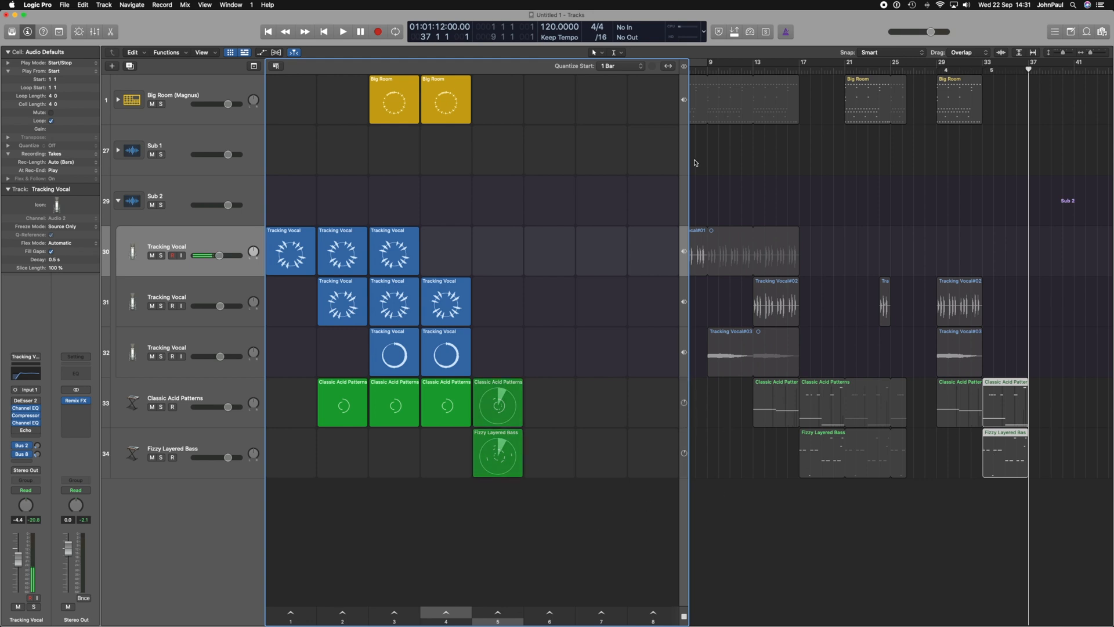
left_click(231, 53)
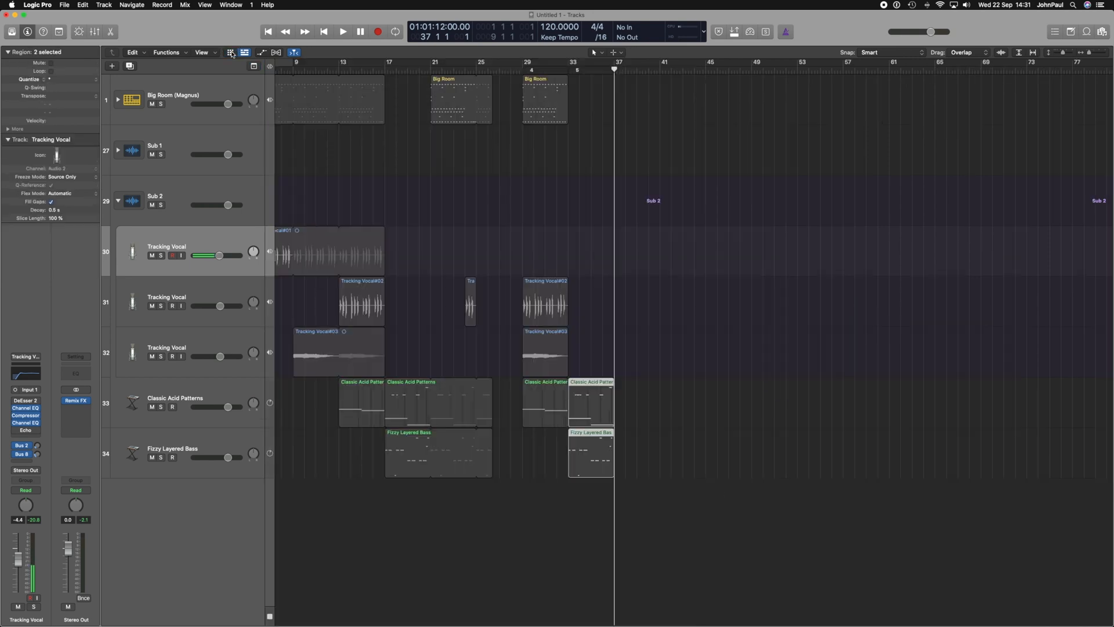
left_click(231, 53)
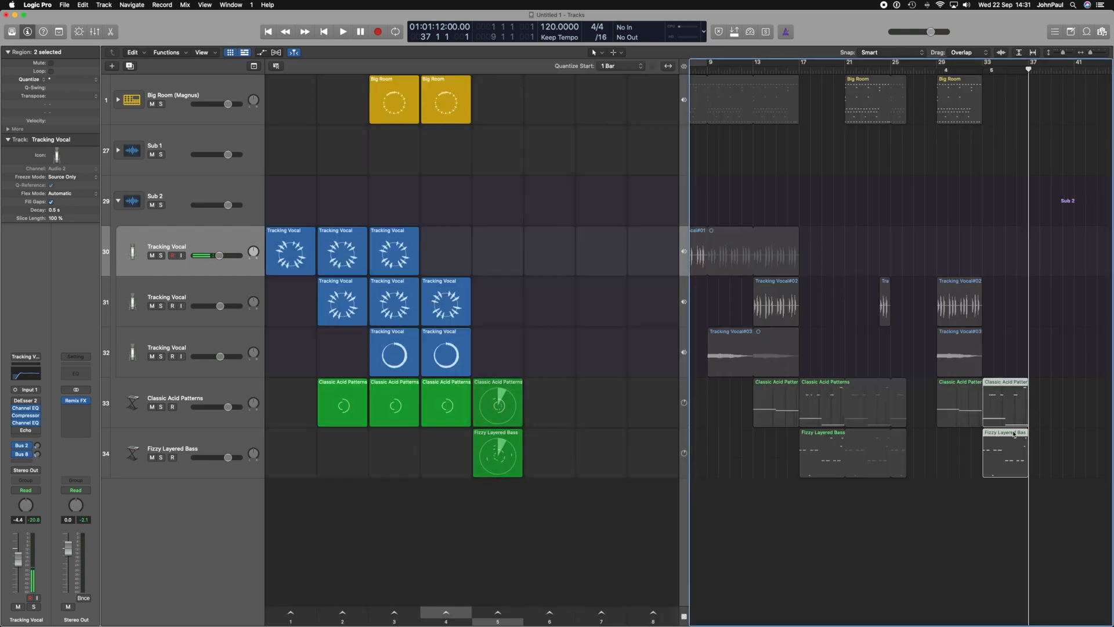
Activate Tracks area playback for the Fizzy Layered Bass, Classic Acid Patterns, all three Tracking Vocal and Big Room tracks
left_click(684, 453)
left_click(684, 404)
left_click(684, 352)
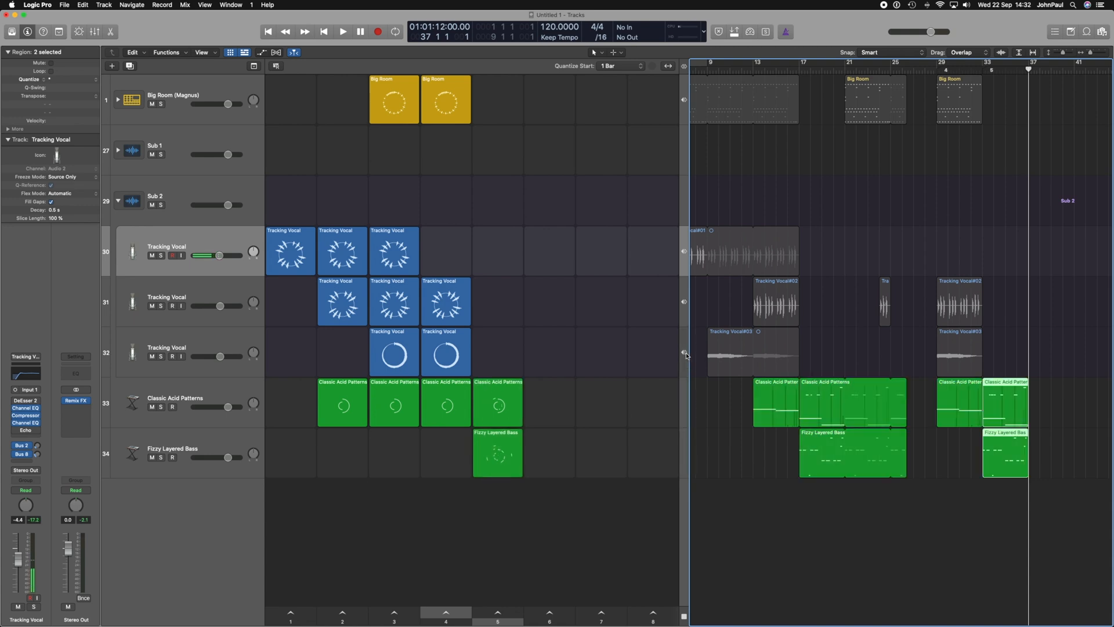
left_click(684, 302)
left_click(684, 251)
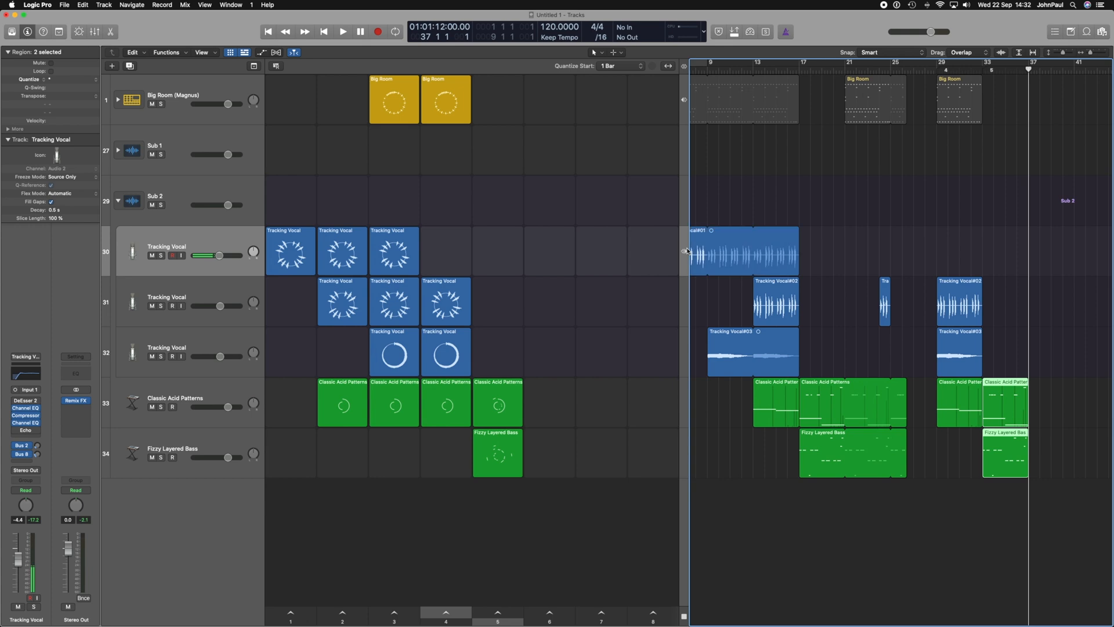
left_click(684, 99)
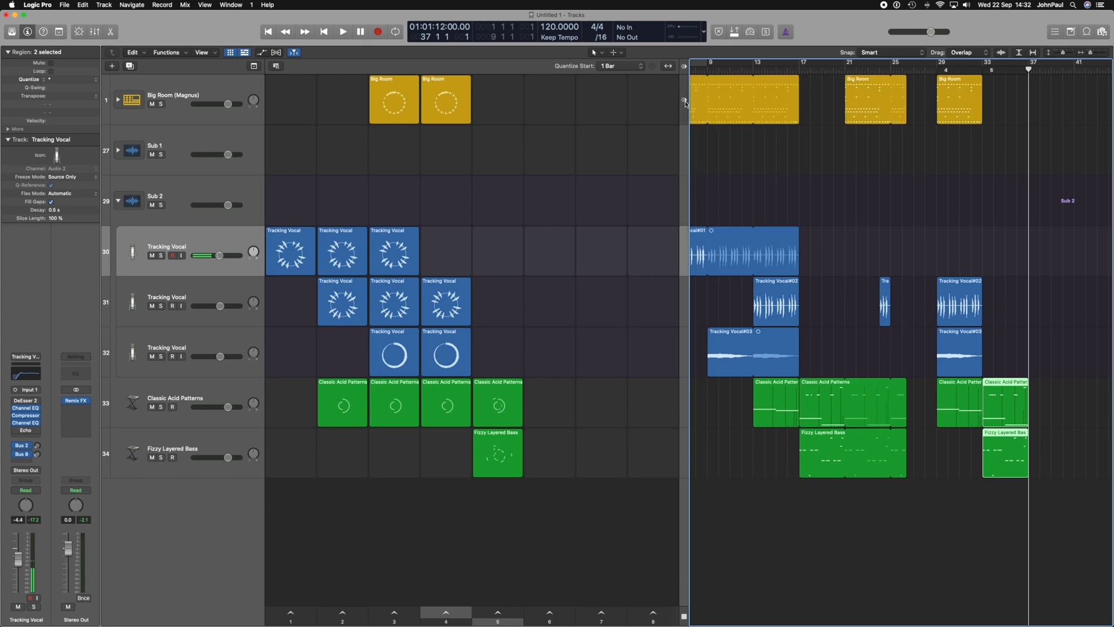
left_click(684, 67)
left_click(684, 67)
left_click(684, 67)
left_click(684, 67)
Inspect the Fizzy Layered Bass regions at bars 17 and 33 in the Tracks area
left_click(850, 456)
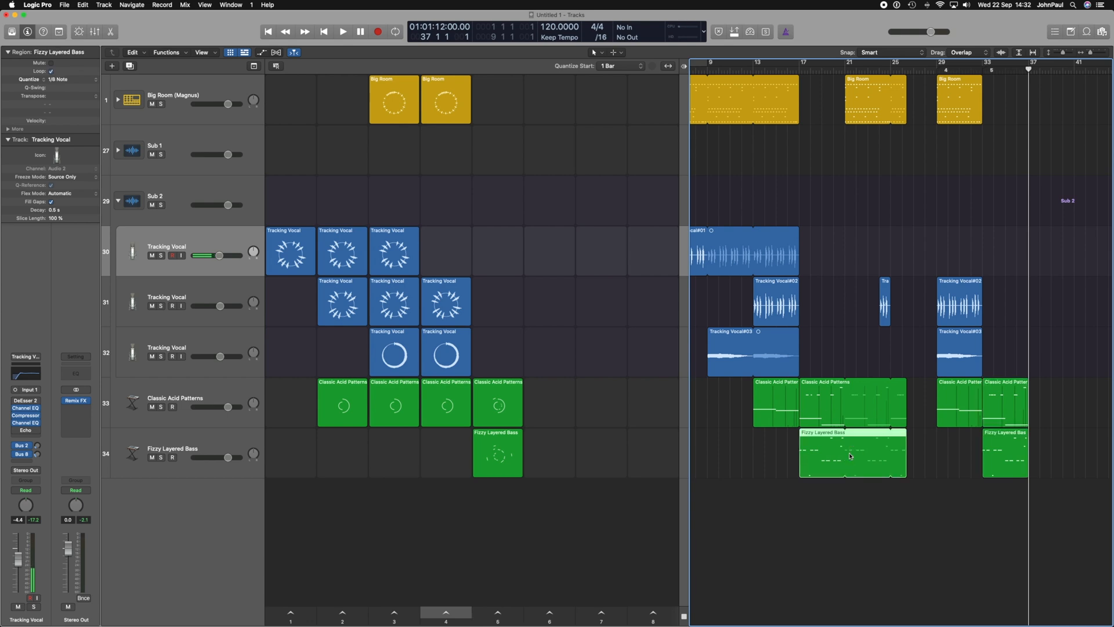
left_click(1014, 462)
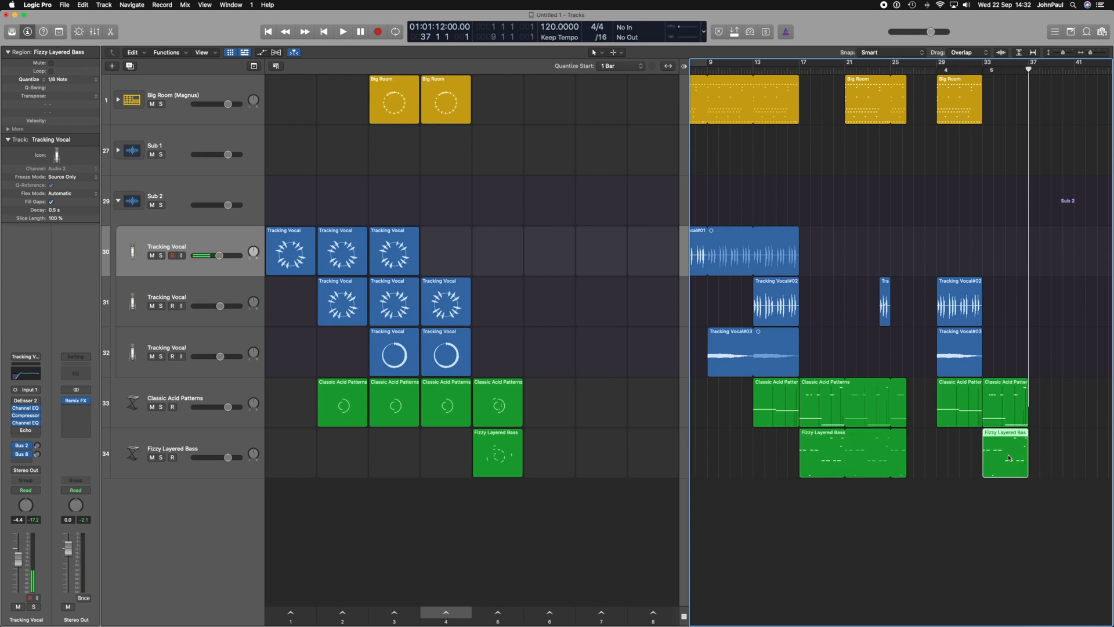
double_click(1012, 460)
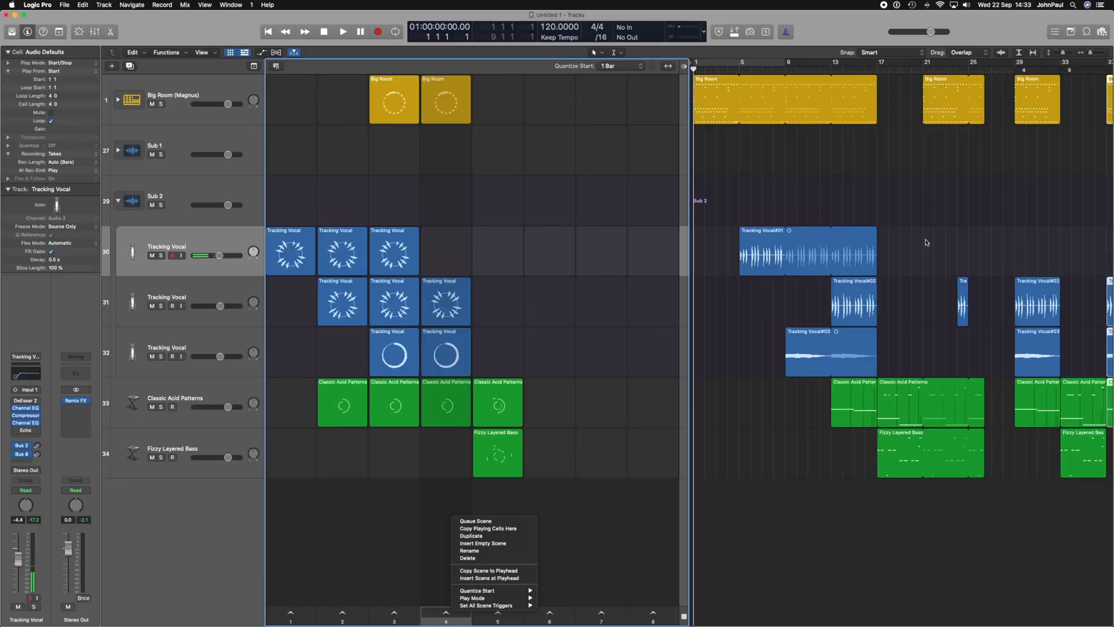
Review the Quantize Start and Play Mode options for setting all scene triggers, leaving them unchanged
mouse_move(503, 590)
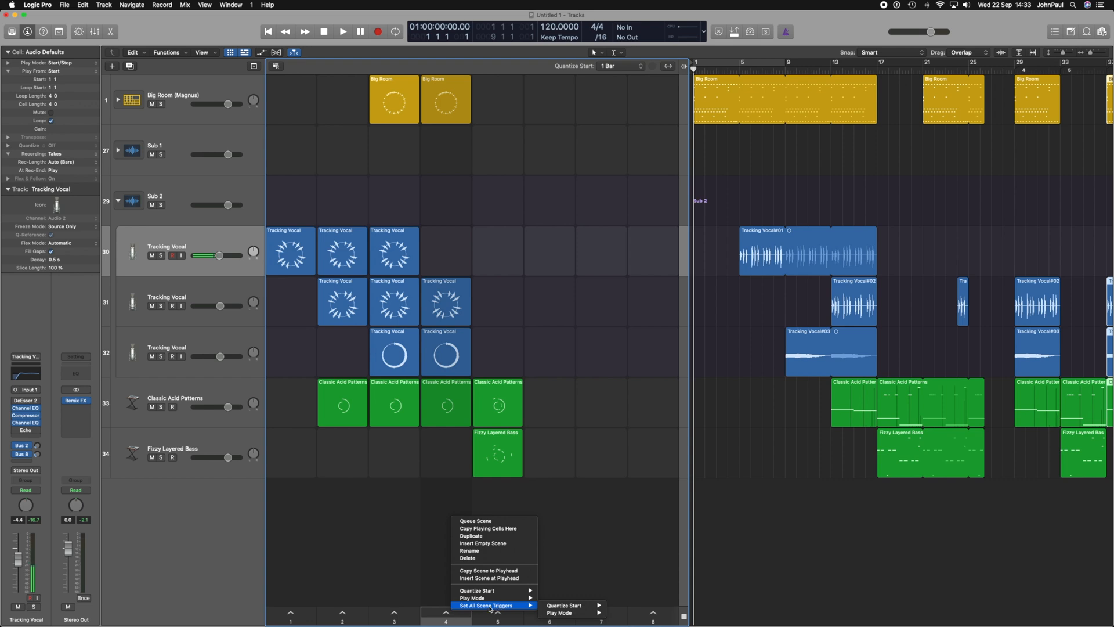
mouse_move(569, 607)
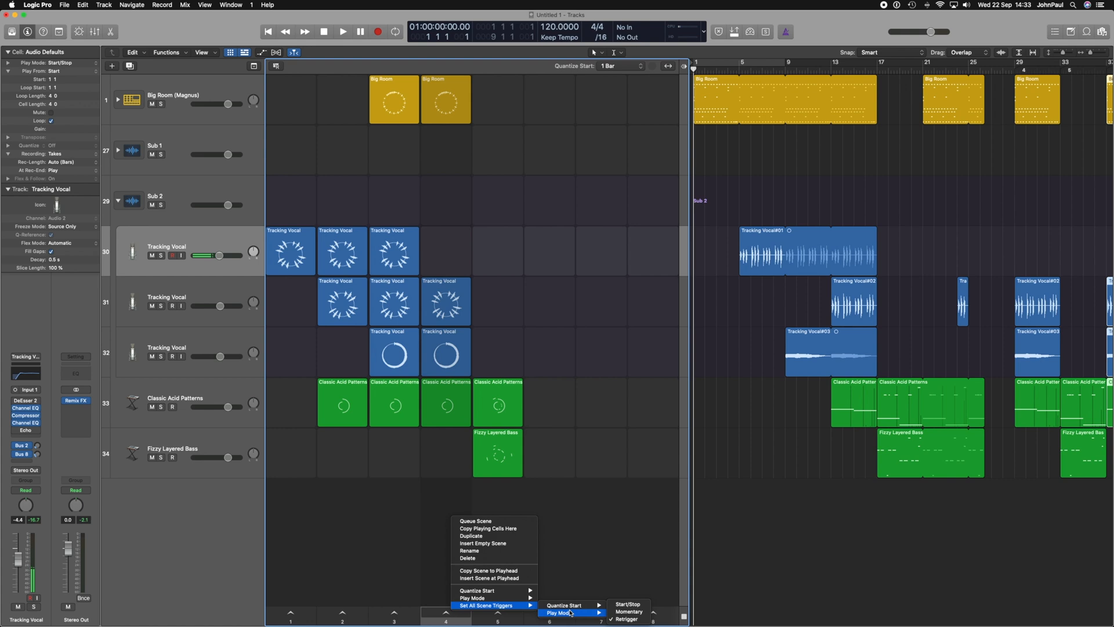
left_click(556, 535)
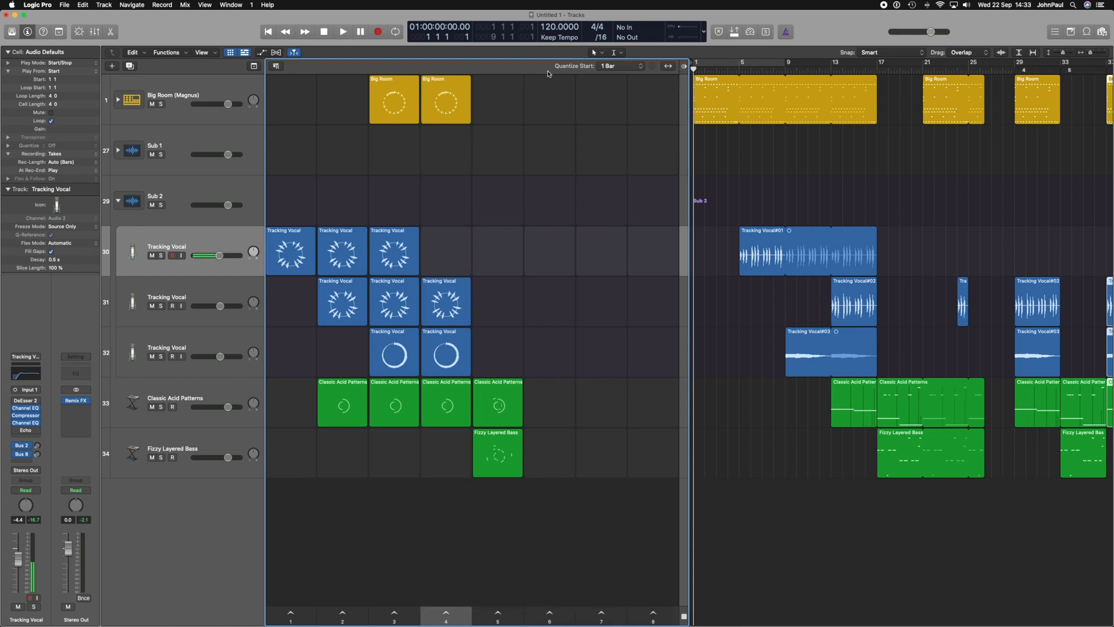
left_click(667, 66)
left_click(667, 66)
left_click(685, 67)
left_click(685, 67)
left_click(684, 67)
left_click(685, 68)
left_click(685, 67)
left_click(685, 67)
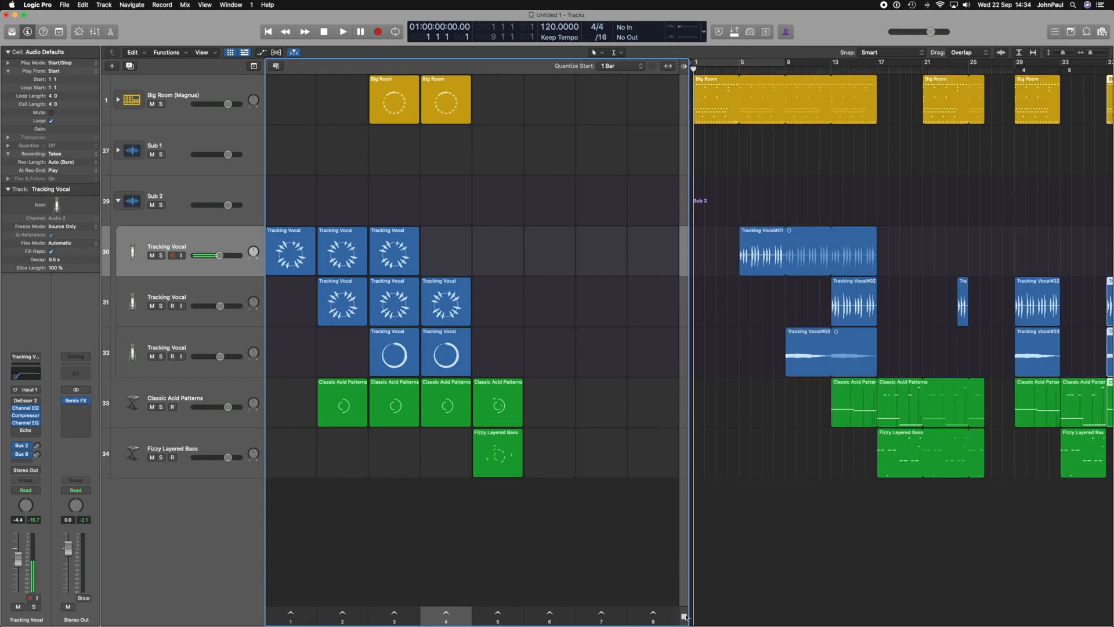